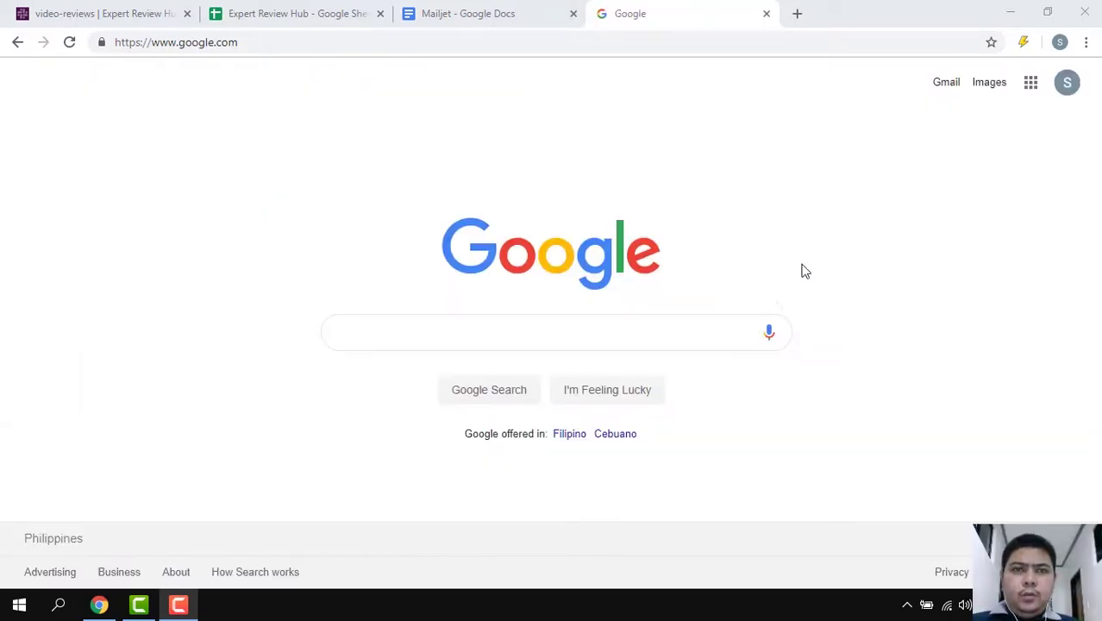
left_click(524, 41)
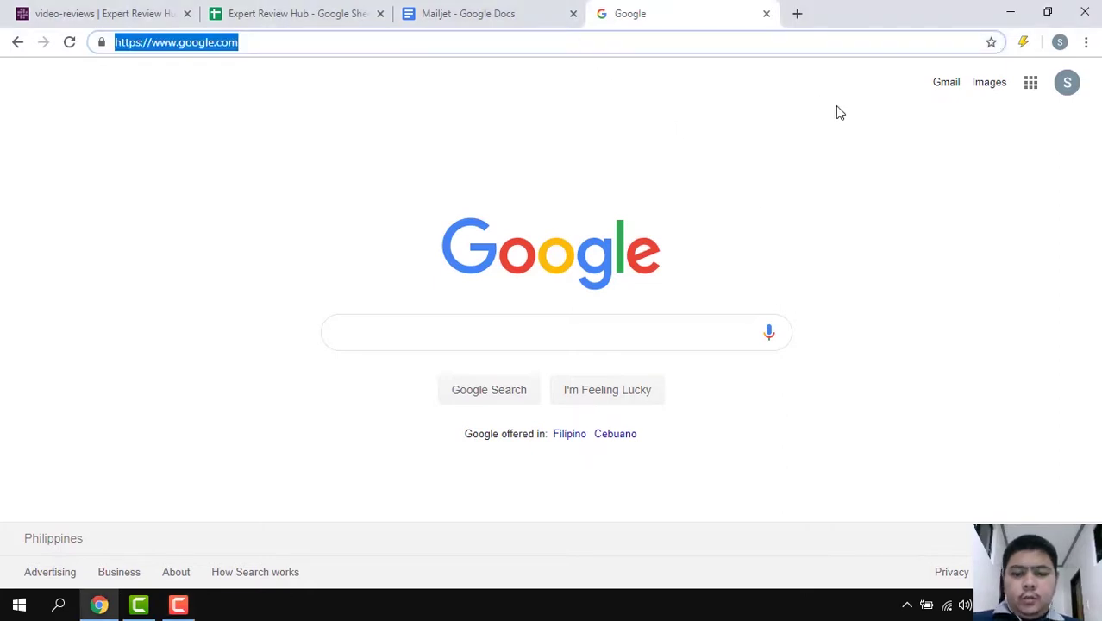
type("ww")
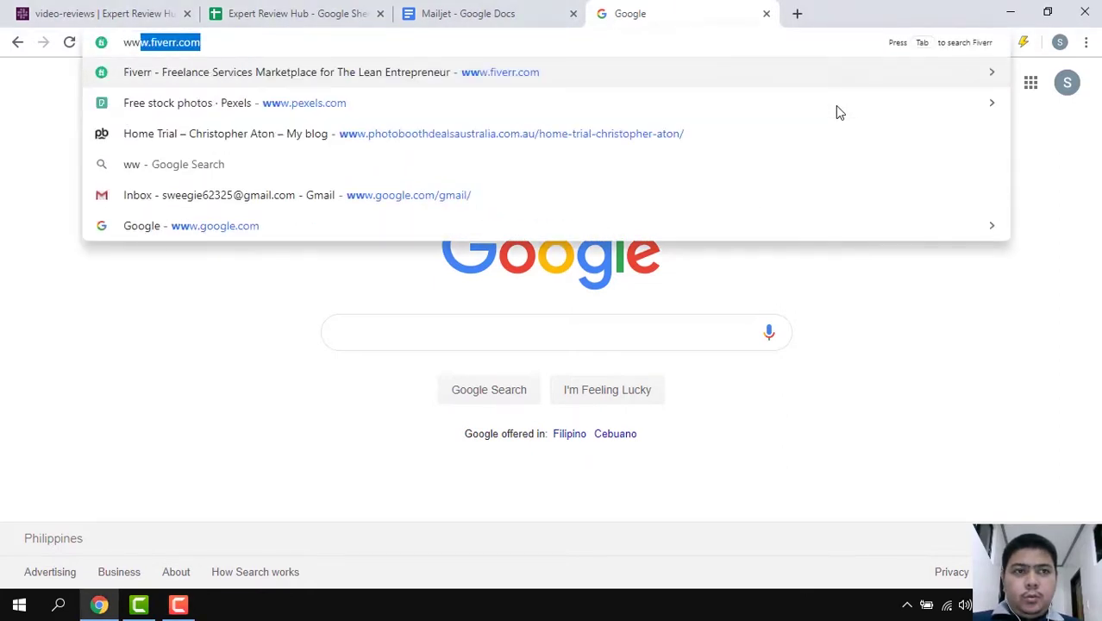
type("w.mai")
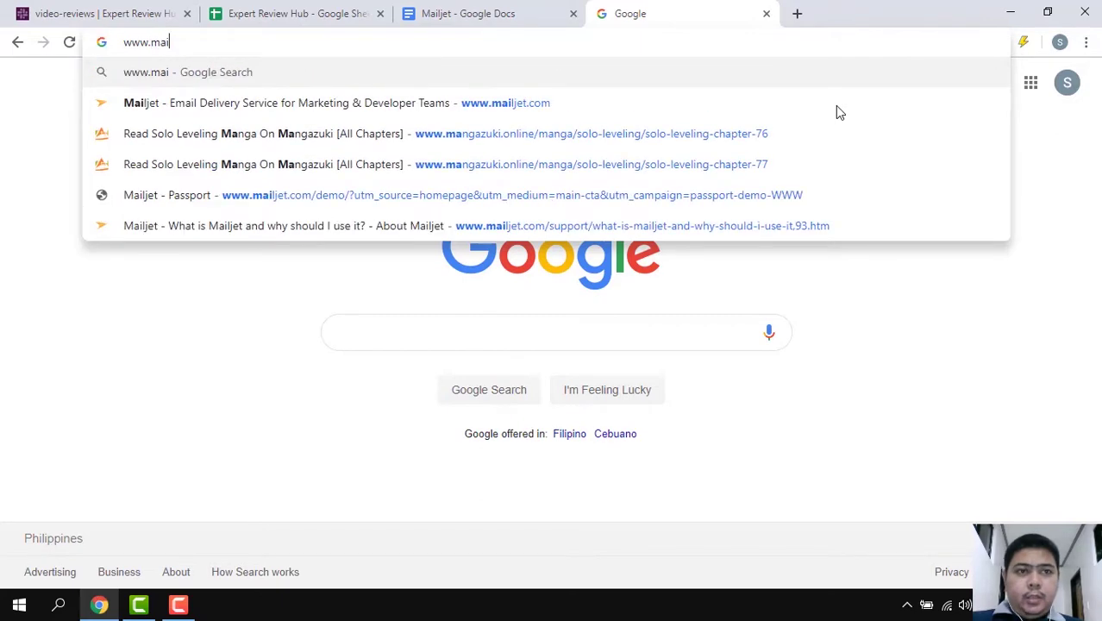
type("ljet.com")
key("Return")
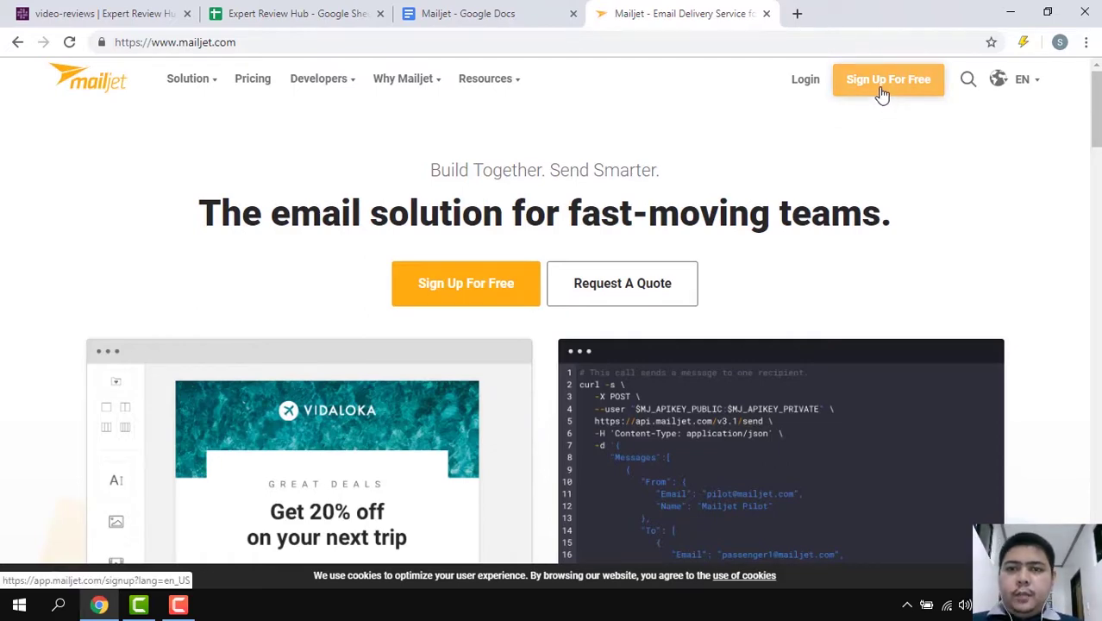
left_click(882, 94)
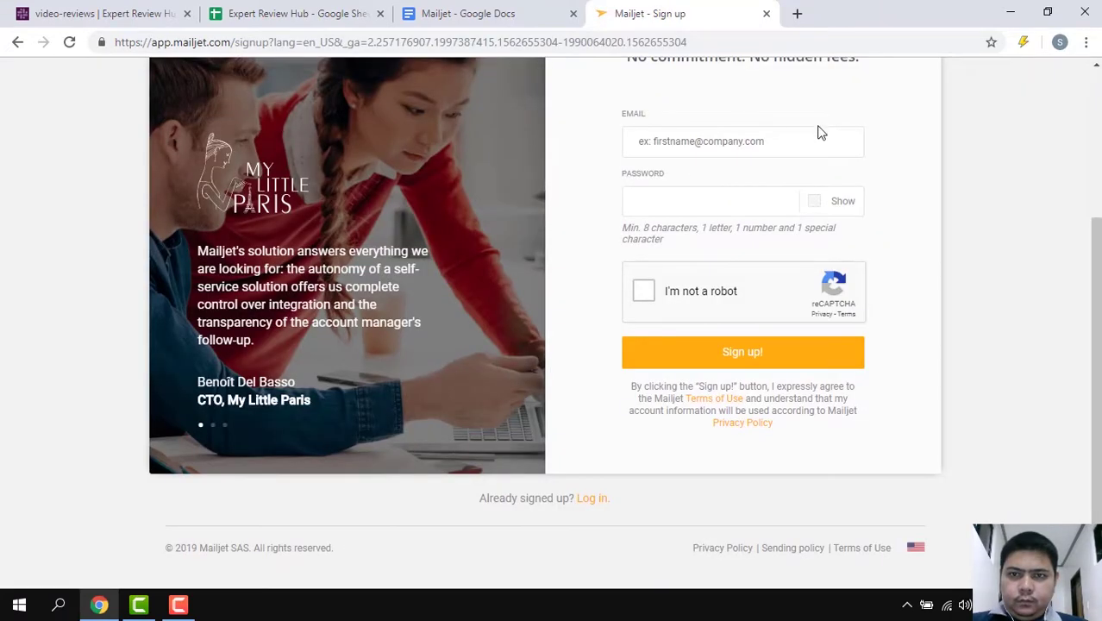
Step: Enter the account email address and password, and pass the I'm not a robot check
scroll(927, 192, "up", 1)
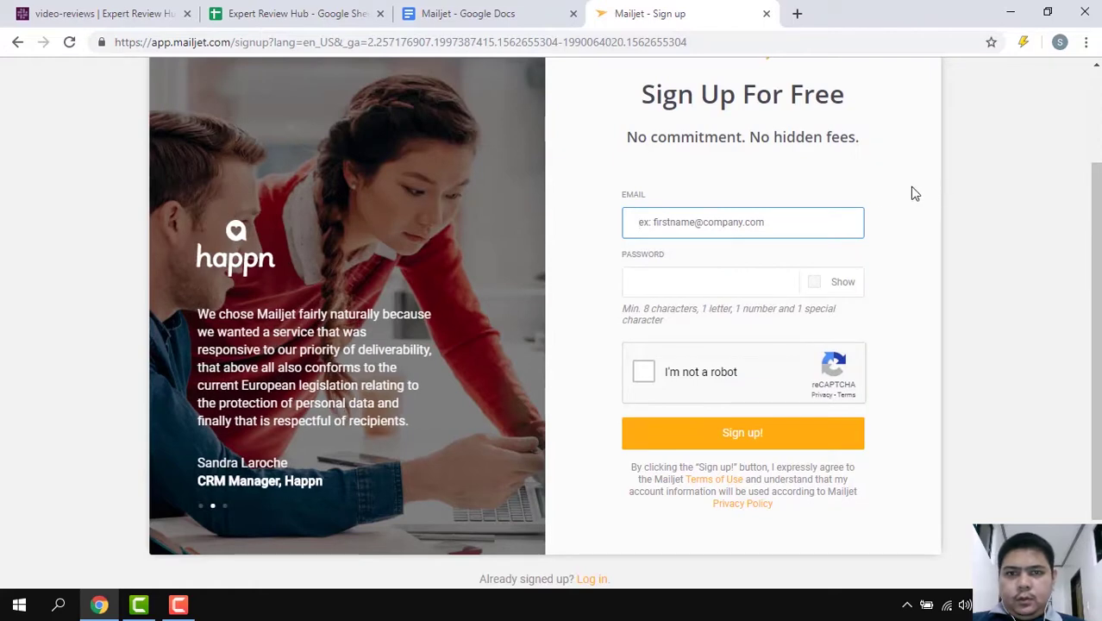
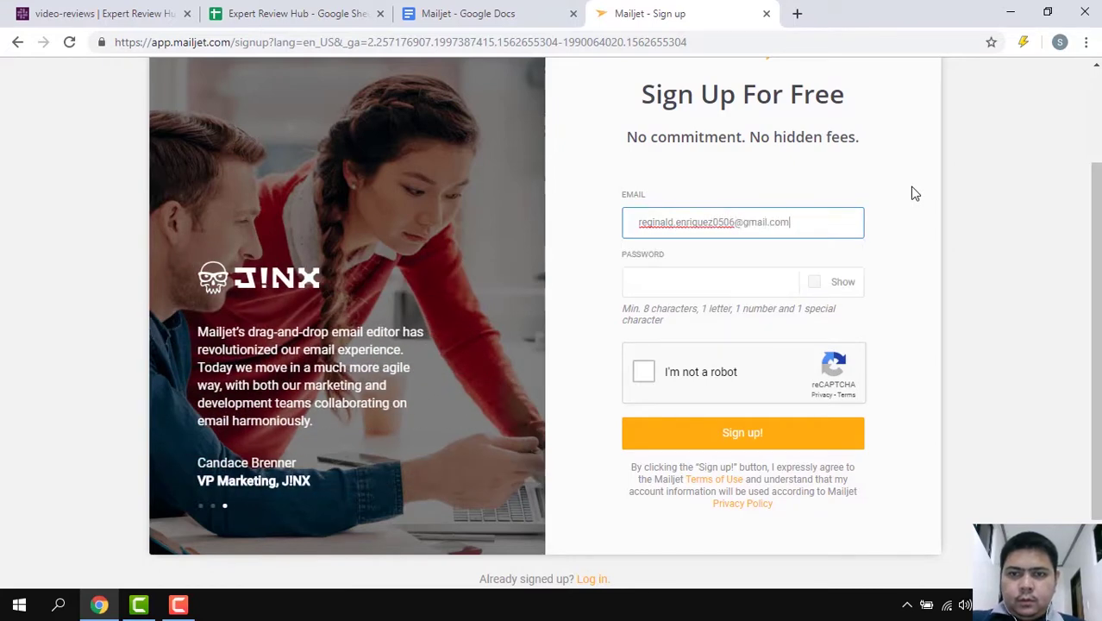
key("Tab")
type("s•••••••")
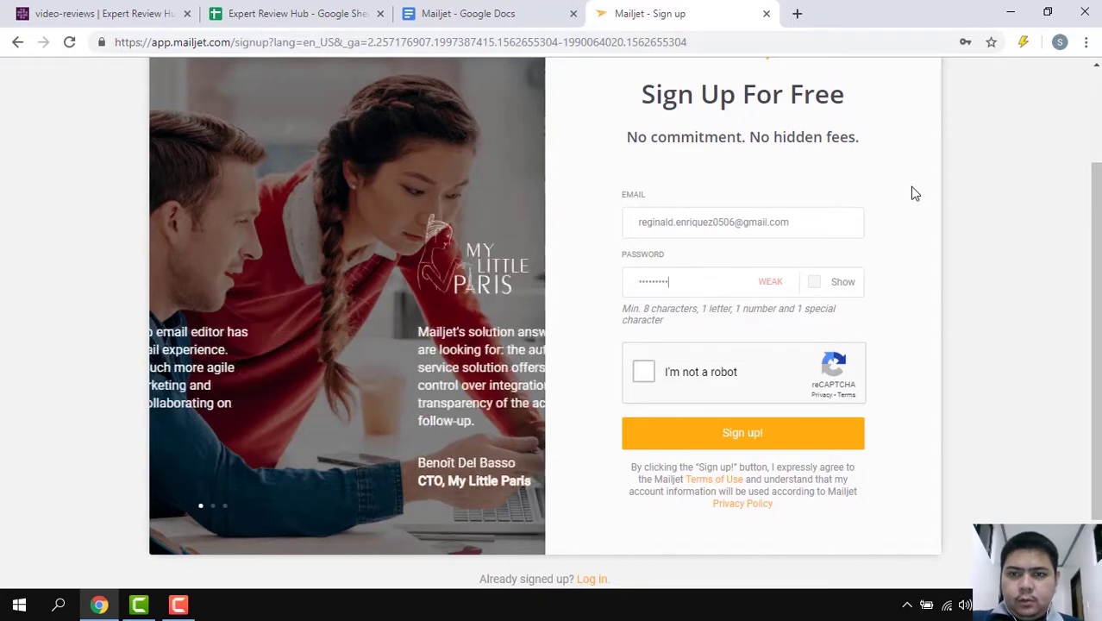
left_click(642, 374)
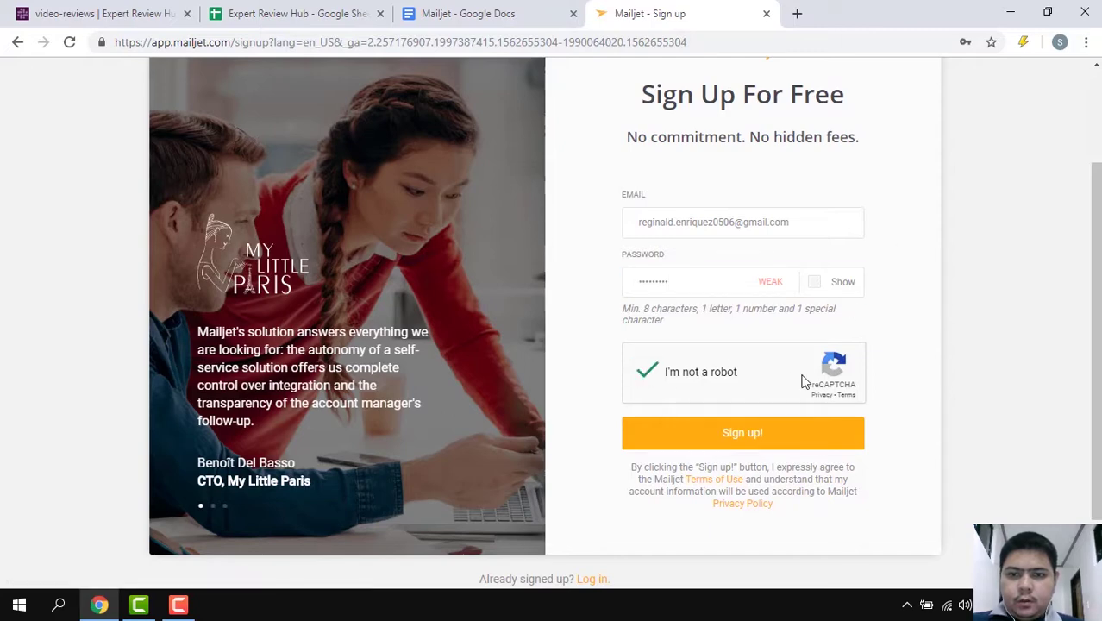
Step: Submit the sign-up, decline saving the password, and enter the user's first and last name
left_click(753, 440)
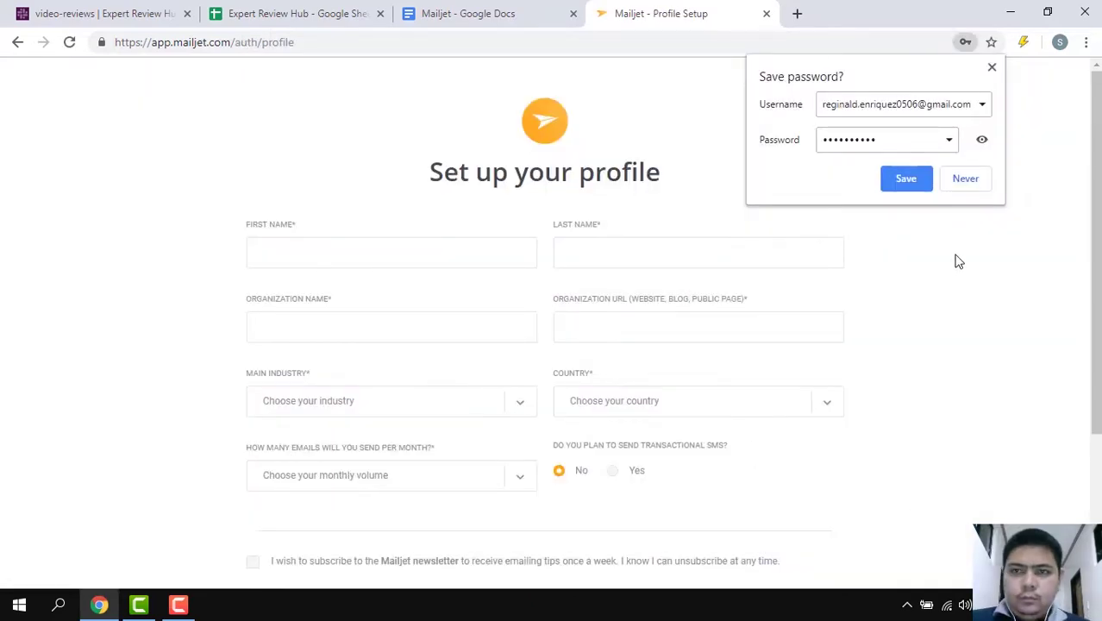
left_click(962, 181)
left_click(345, 253)
left_click(783, 242)
Step: Enter organization name 'Expert Review Hub' and the organization's website address
key("Tab")
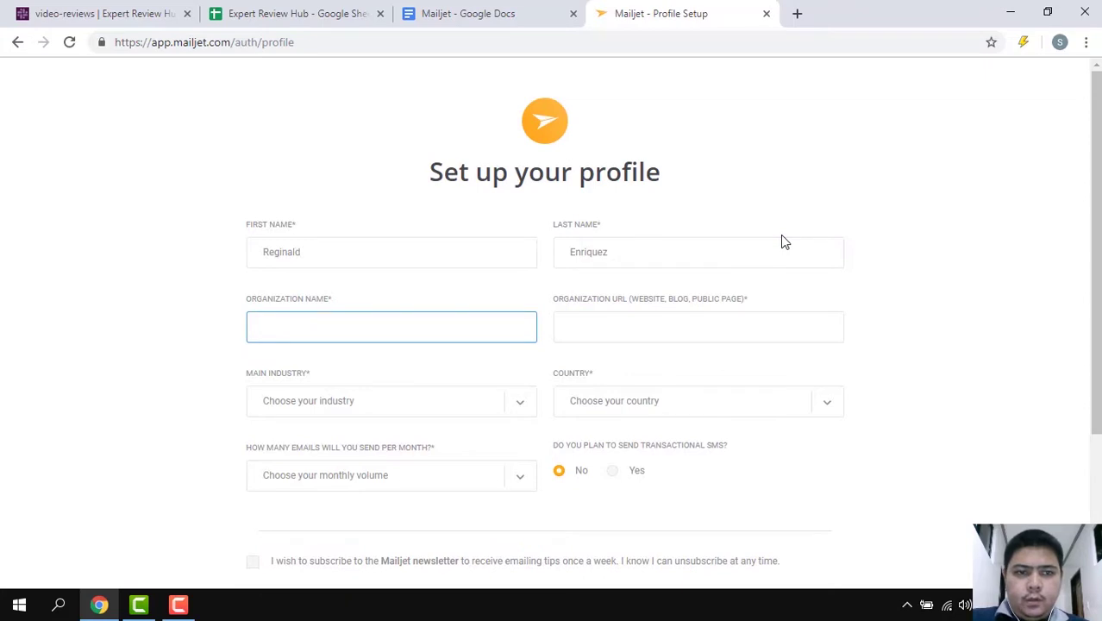
type("Expert Review Hub")
key("BackSpace")
key("BackSpace")
type("ub")
key("Tab")
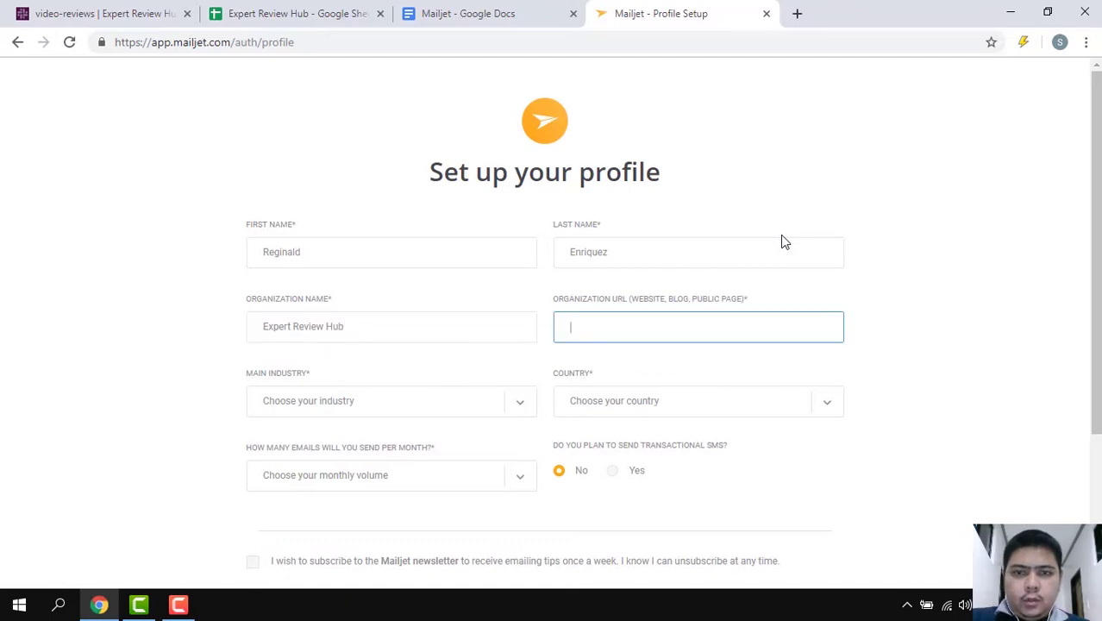
type("http://www.expertreviewhub.com")
key("Tab")
Step: Set the main industry to Marketing, Creative Agencies
scroll(592, 284, "down", 1)
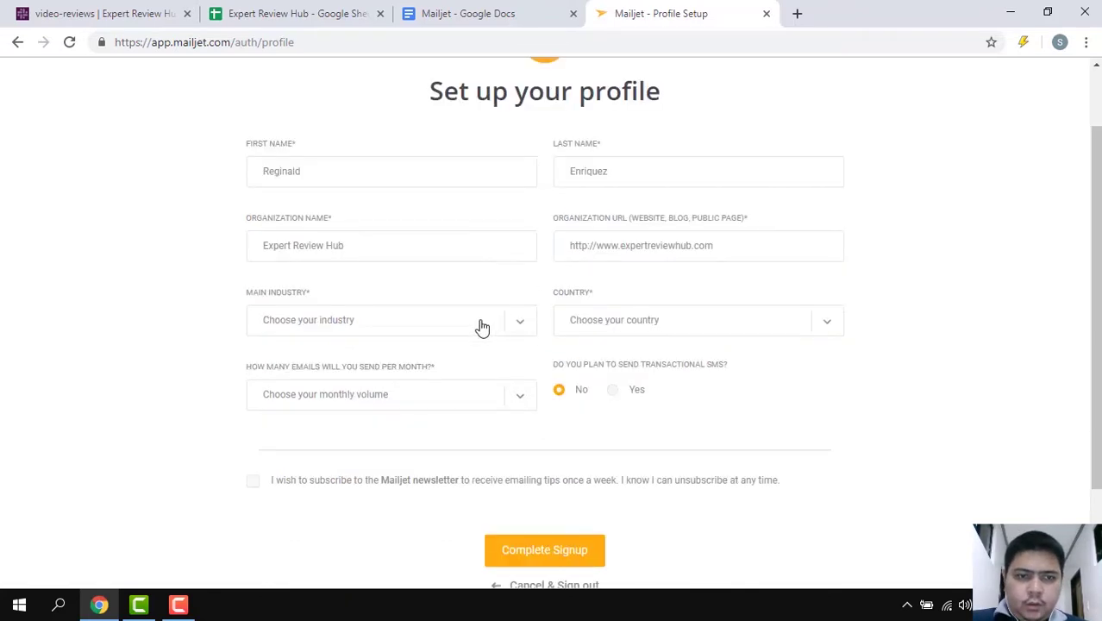
left_click(519, 326)
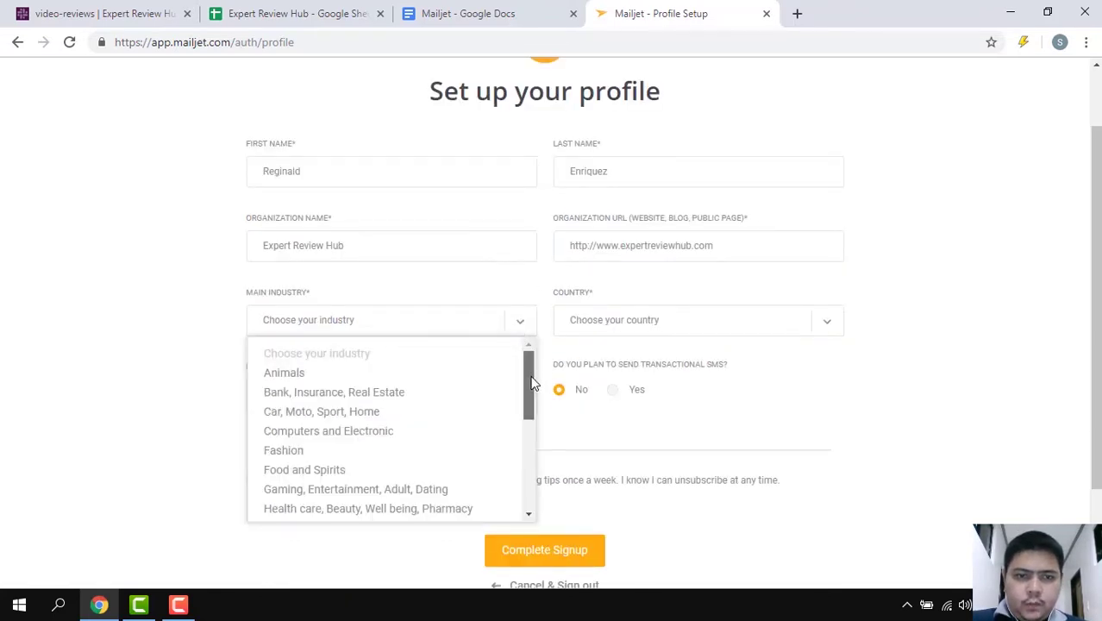
mouse_move(530, 373)
left_mouse_down()
mouse_move(531, 448)
mouse_move(530, 371)
left_mouse_up()
triple_click(314, 297)
left_click(313, 297)
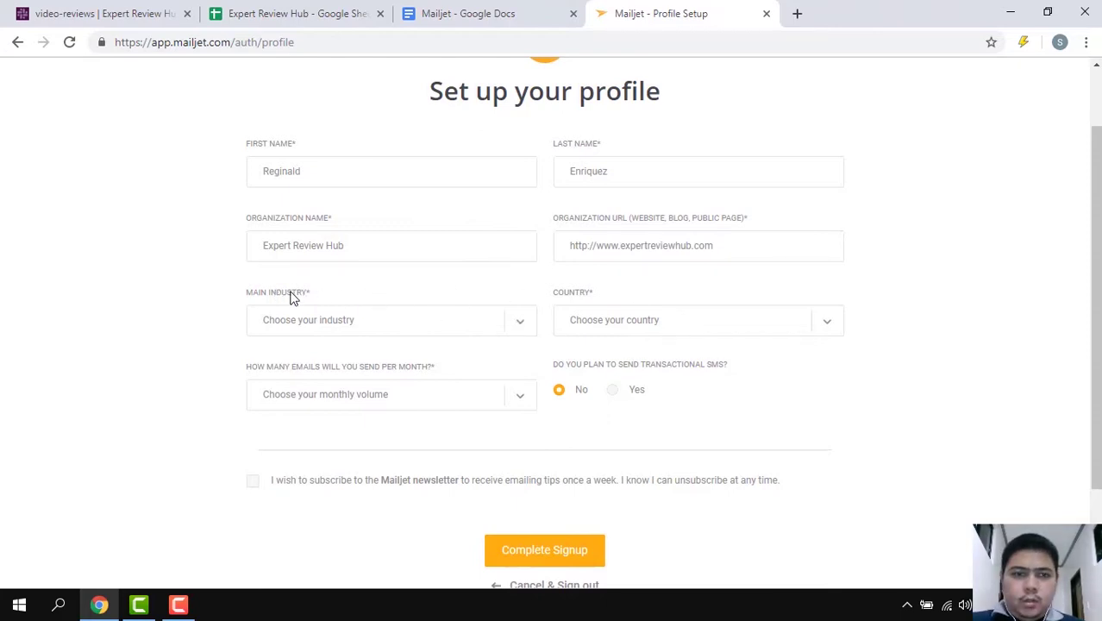
left_click(519, 321)
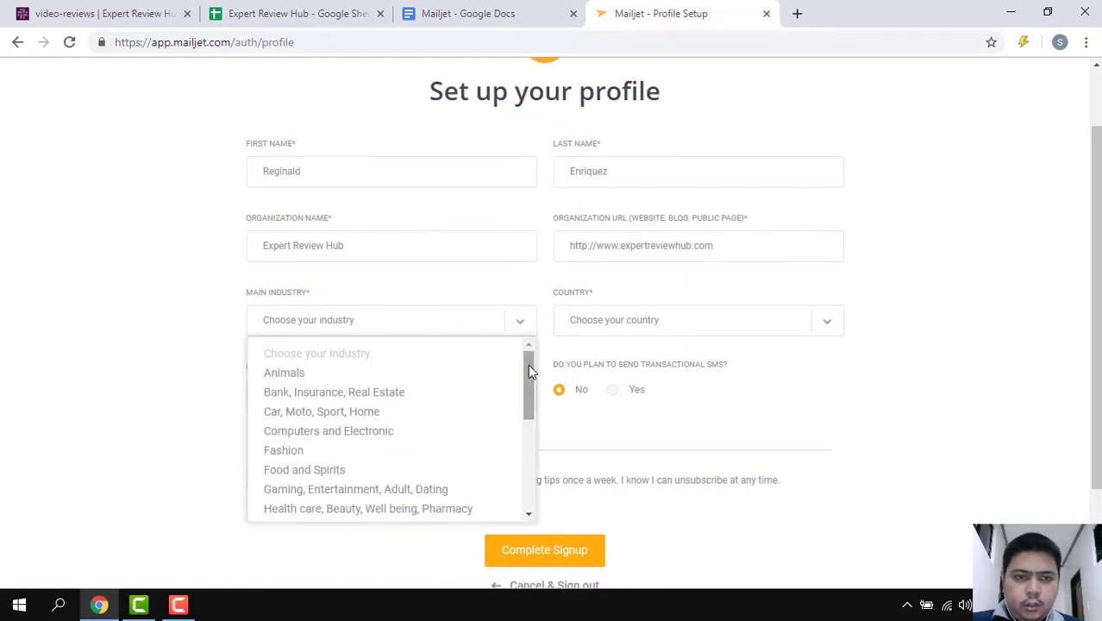
left_click_drag(529, 370, 530, 486)
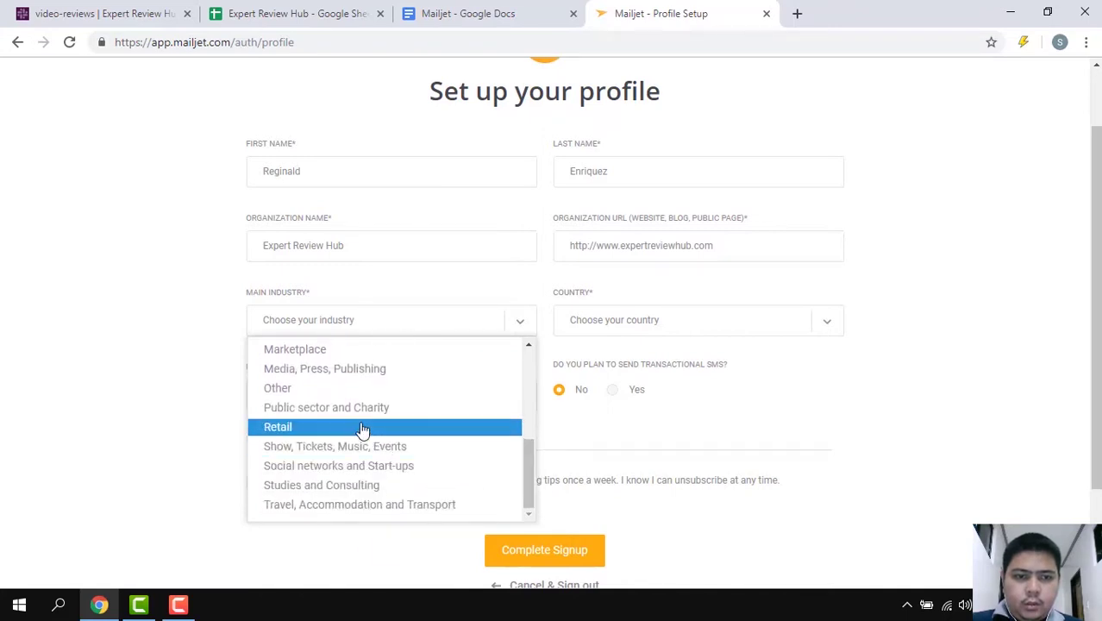
scroll(353, 422, "up", 2)
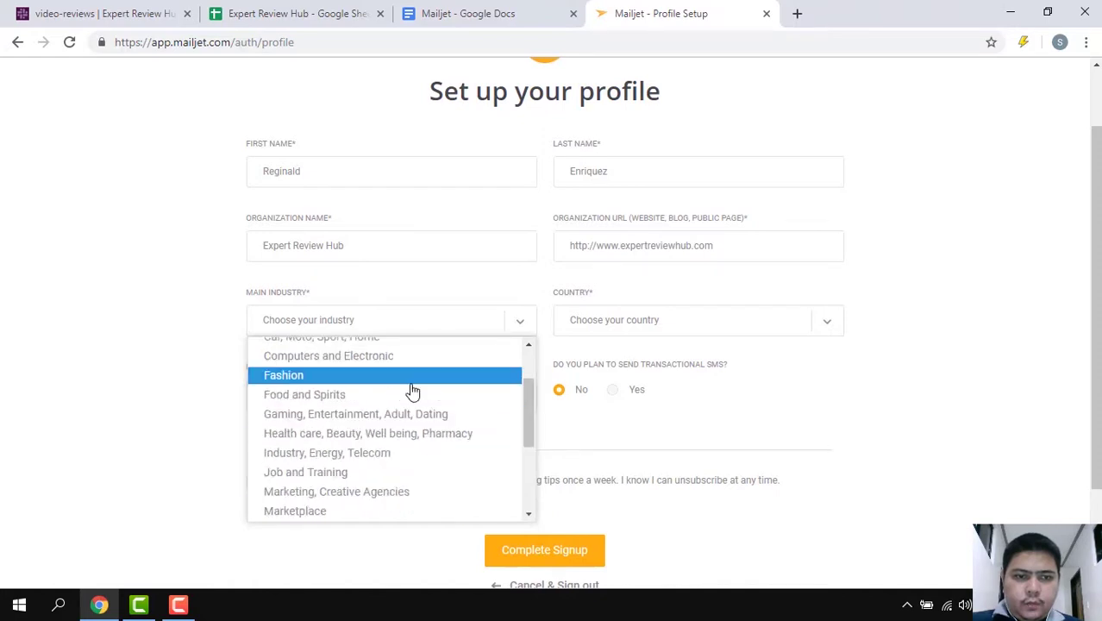
left_click(429, 491)
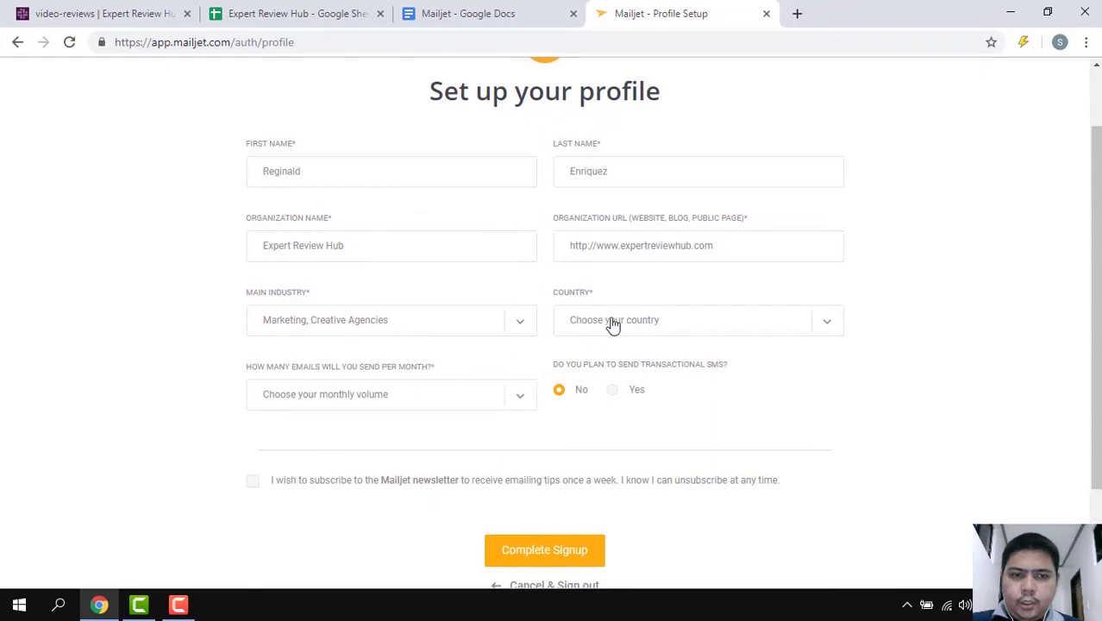
Step: Set country to Philippines and monthly email volume to 0 - 50,000
left_click(728, 321)
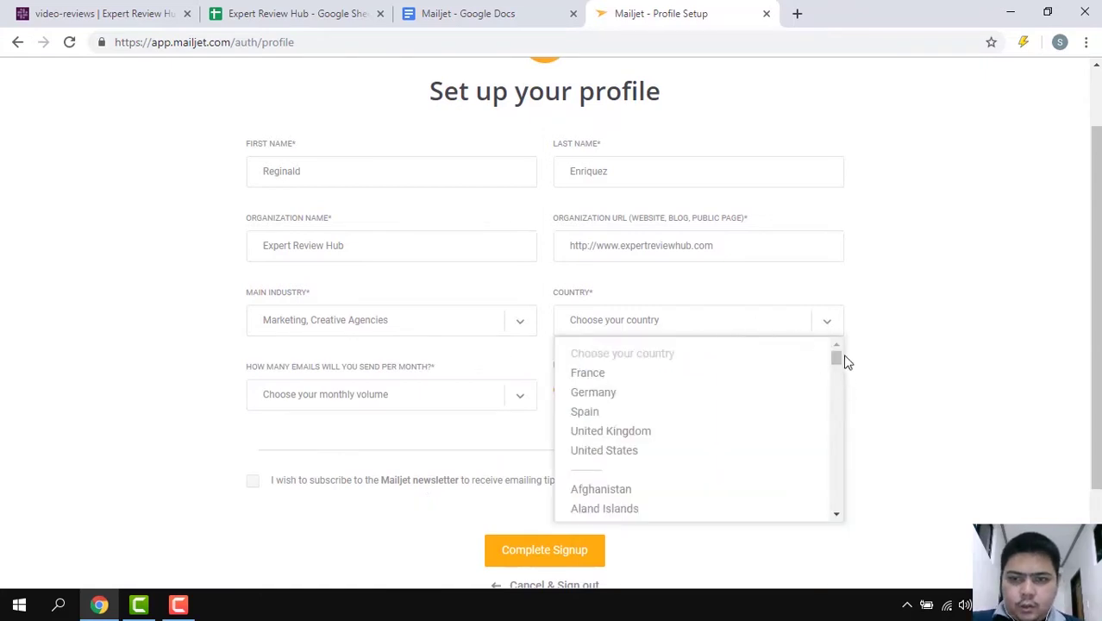
mouse_move(837, 360)
left_mouse_down()
mouse_move(836, 458)
mouse_move(830, 468)
mouse_move(821, 457)
left_mouse_up()
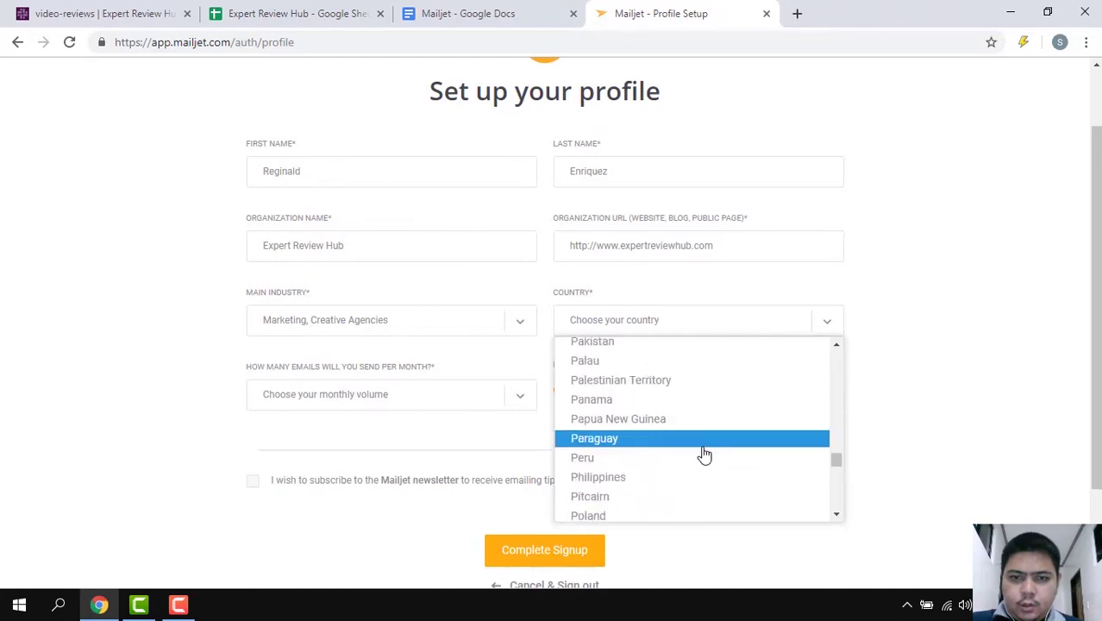
left_click(663, 477)
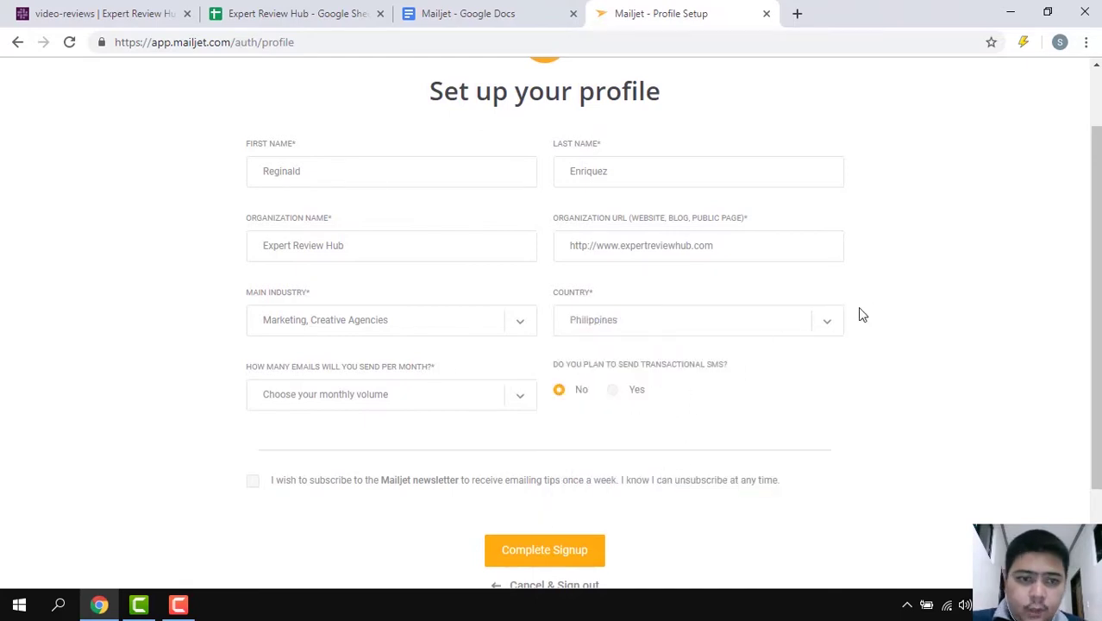
left_click_drag(267, 368, 395, 368)
left_click(475, 360)
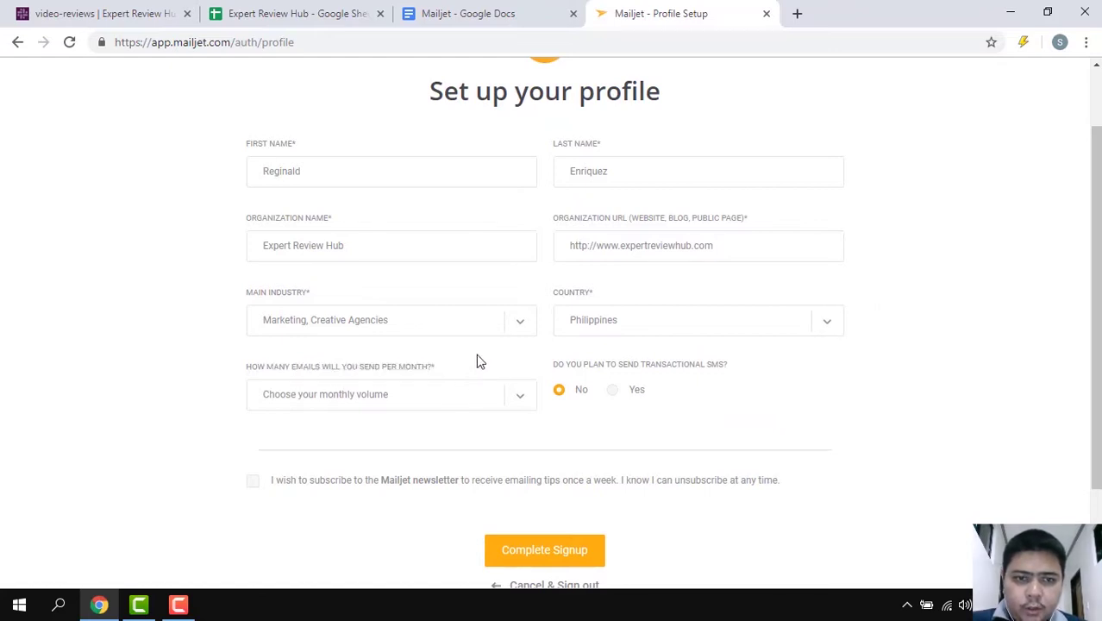
left_click(529, 402)
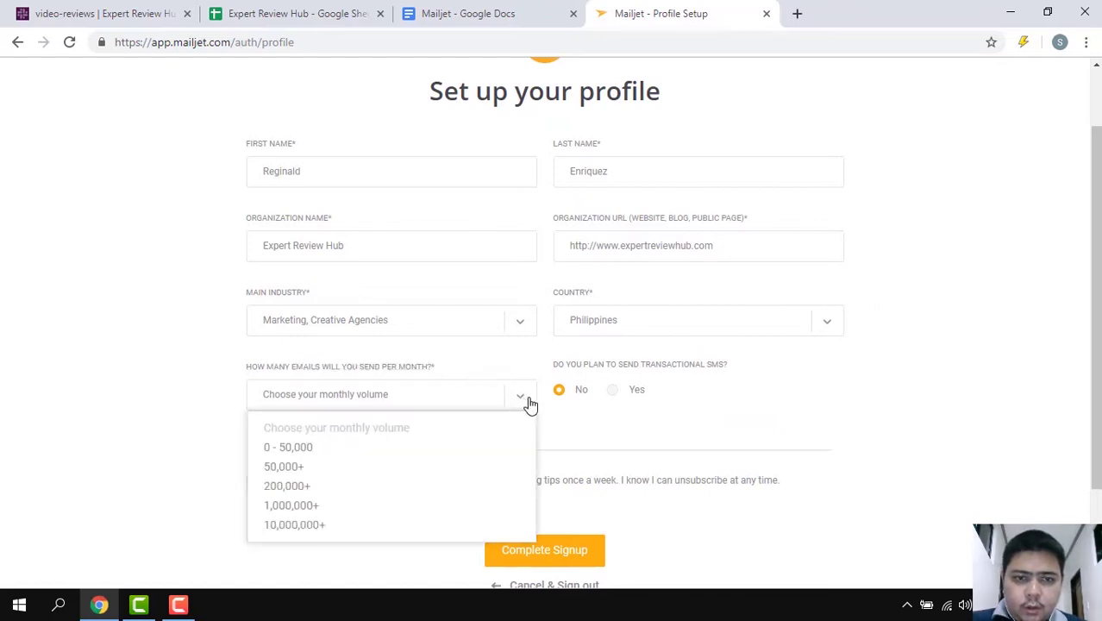
left_click(302, 453)
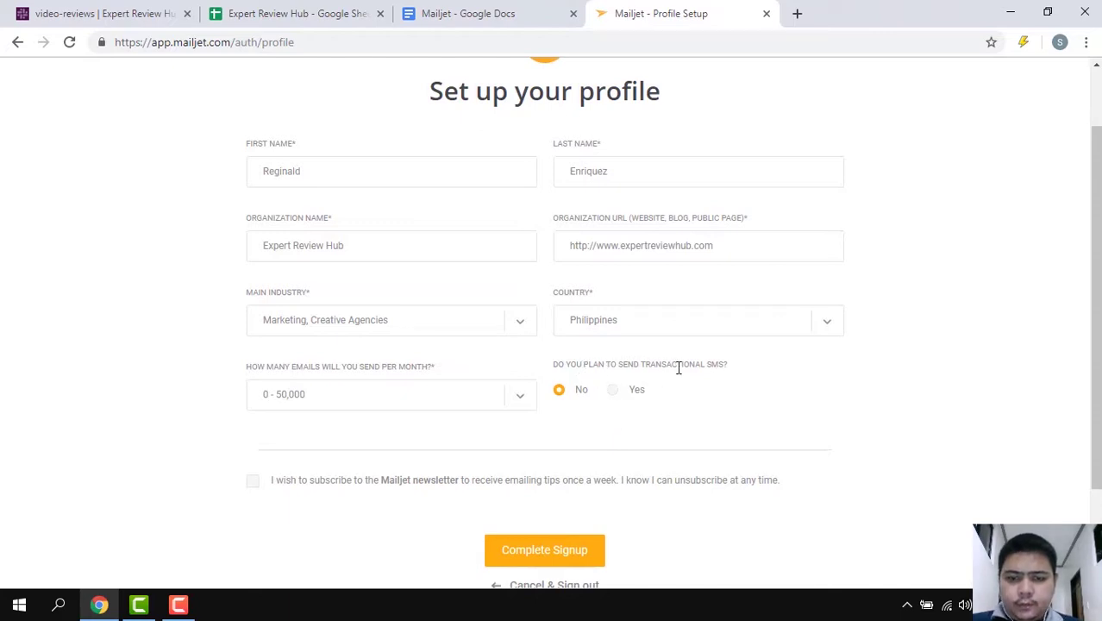
scroll(679, 368, "down", 3)
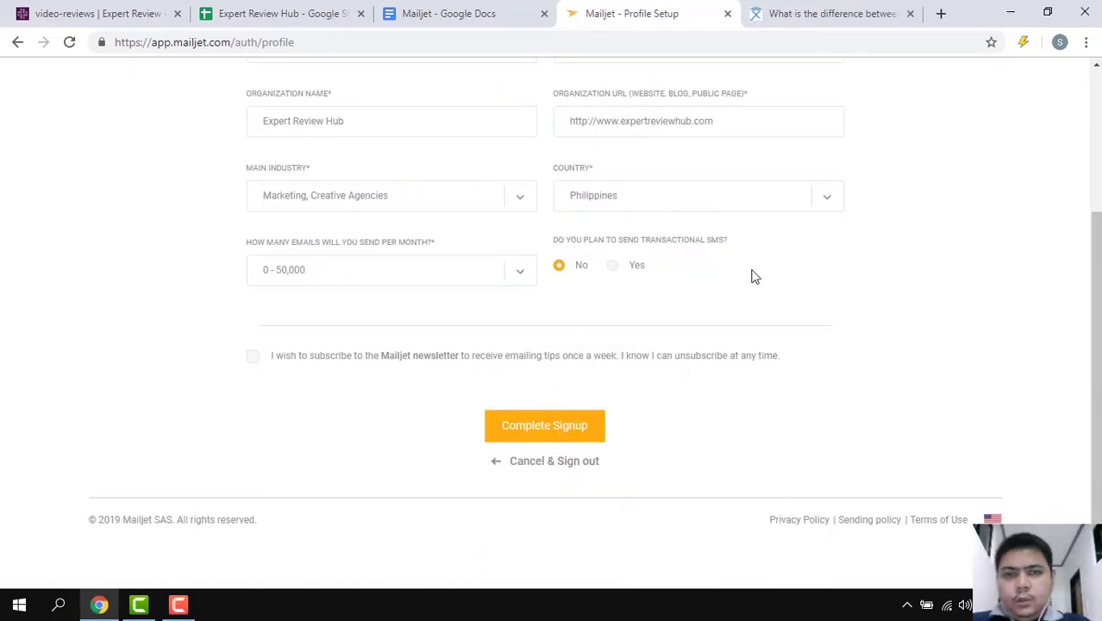
Step: Read the Exotel article on transactional SMS, then return to the Mailjet profile setup tab
left_click(787, 10)
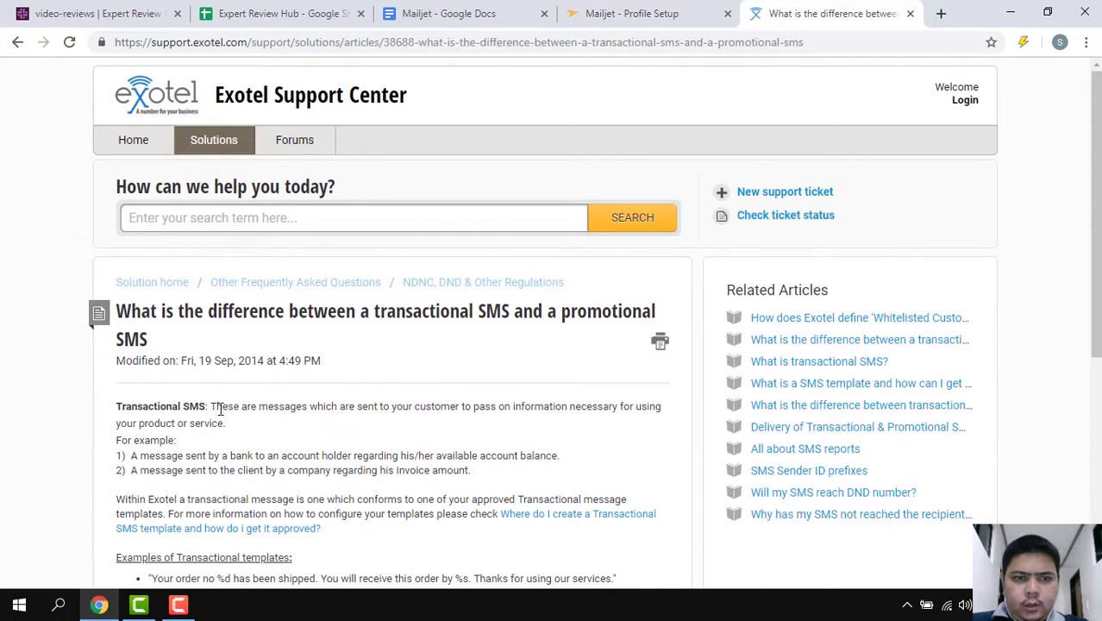
left_click_drag(312, 406, 472, 407)
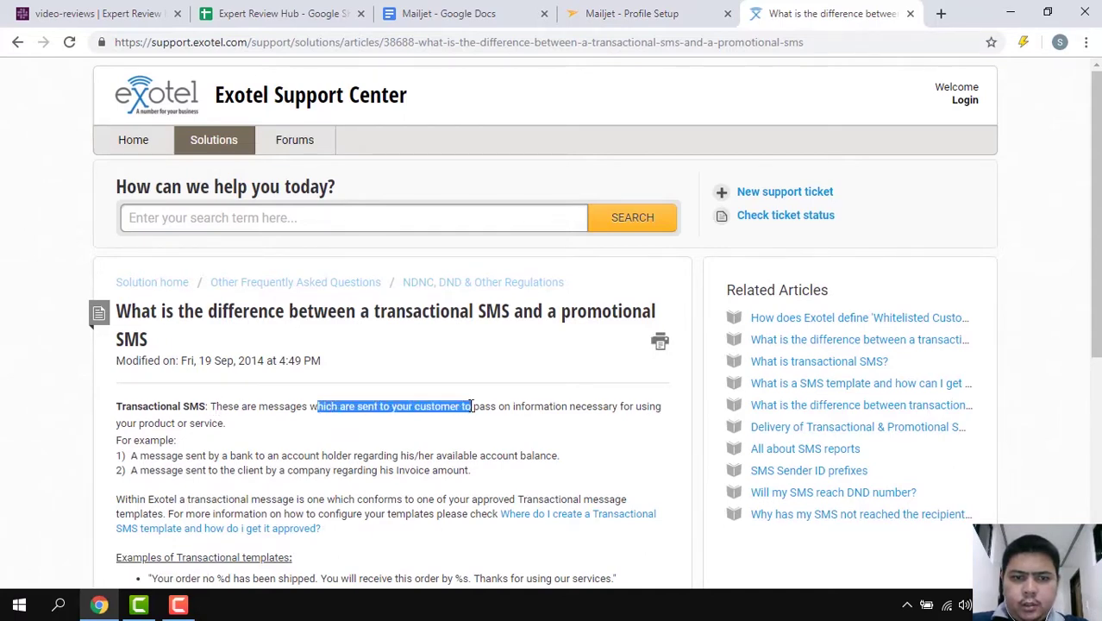
left_click_drag(479, 408, 526, 408)
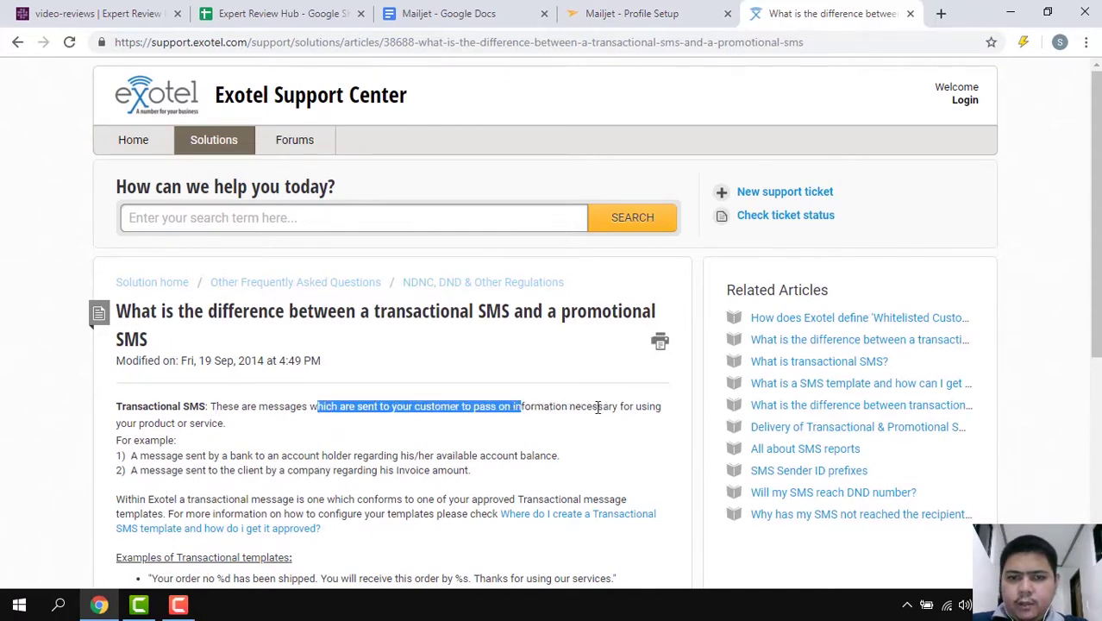
left_click(564, 445)
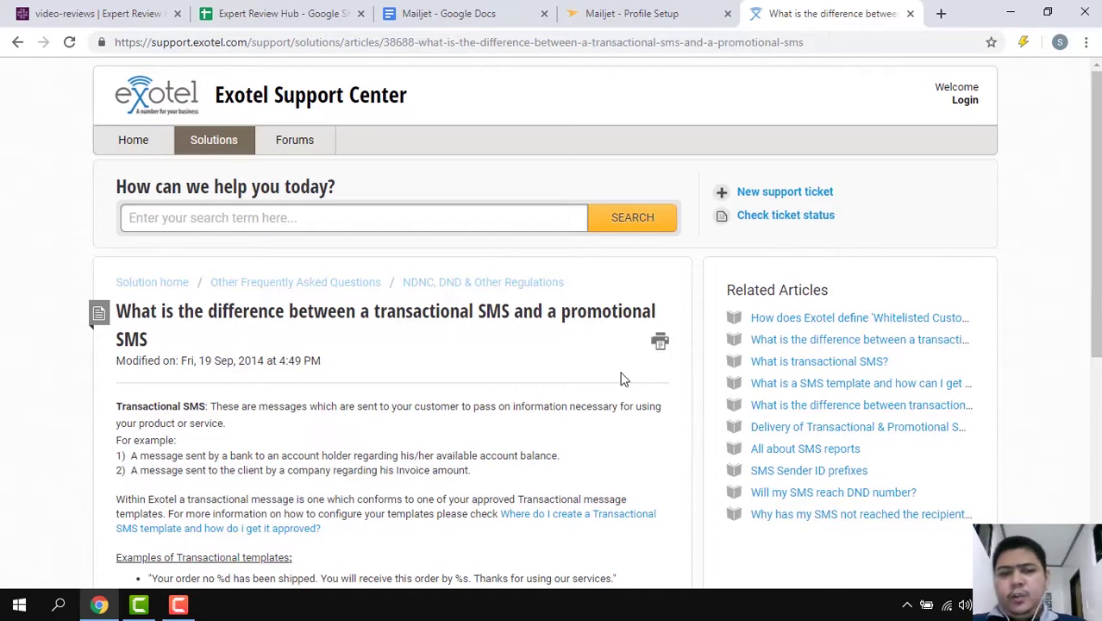
left_click(626, 11)
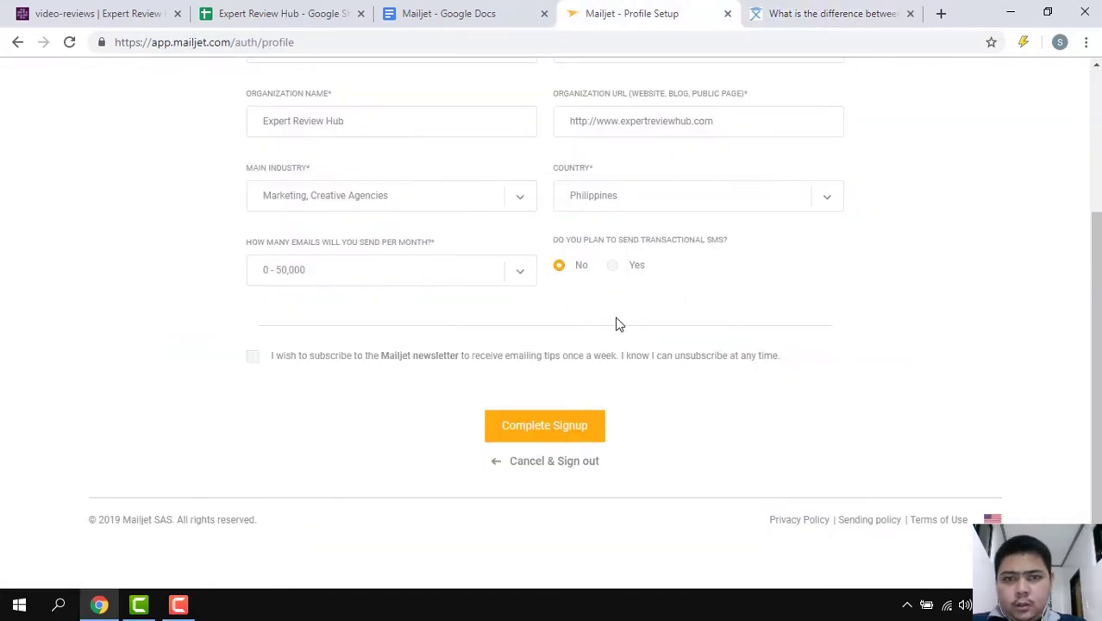
Step: Close the Exotel tab, opt into the Mailjet newsletter, and complete the signup
left_click(910, 13)
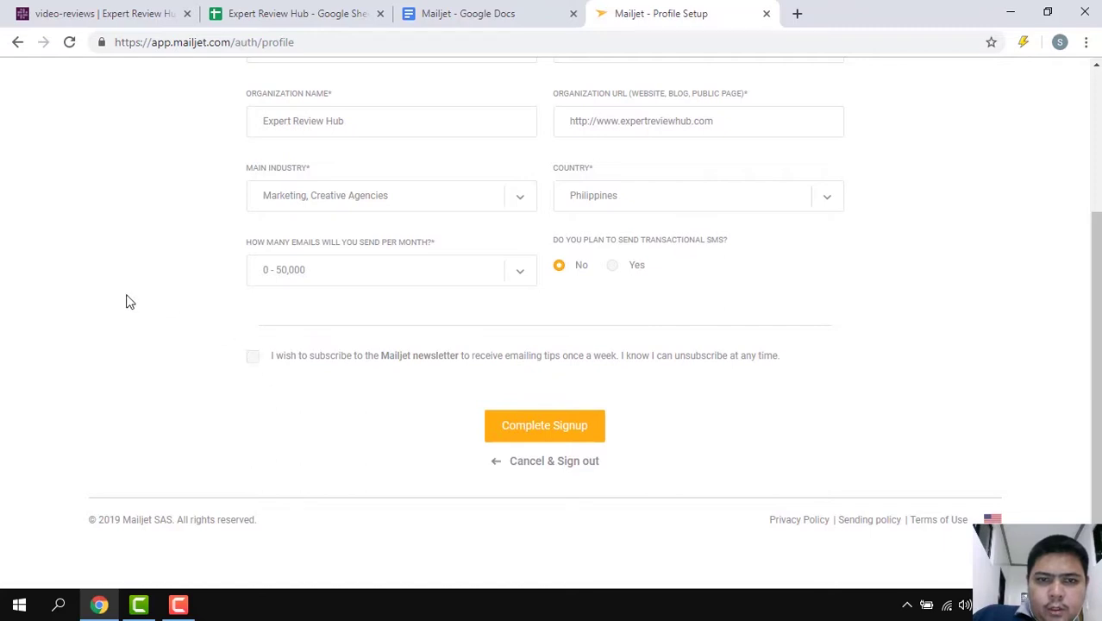
scroll(125, 301, "up", 3)
scroll(125, 301, "down", 3)
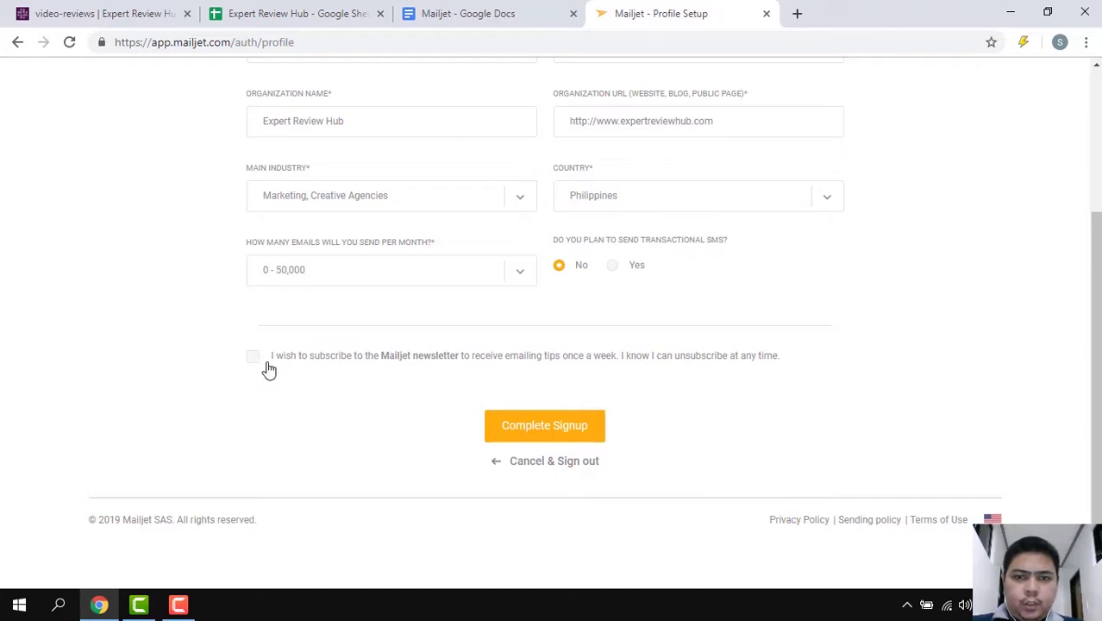
left_click(254, 359)
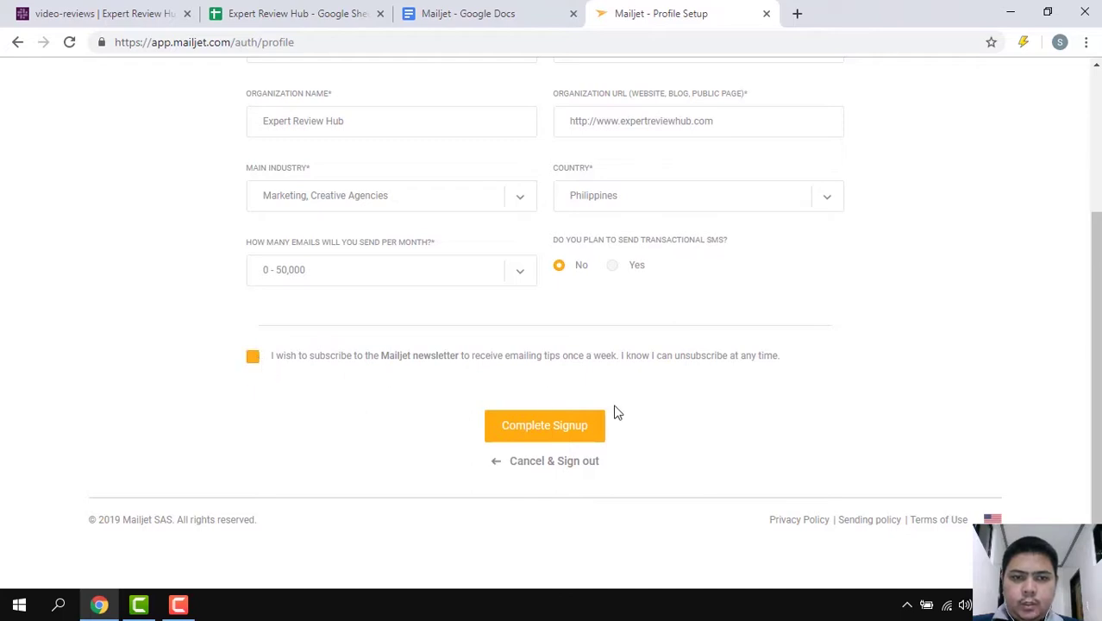
left_click(556, 436)
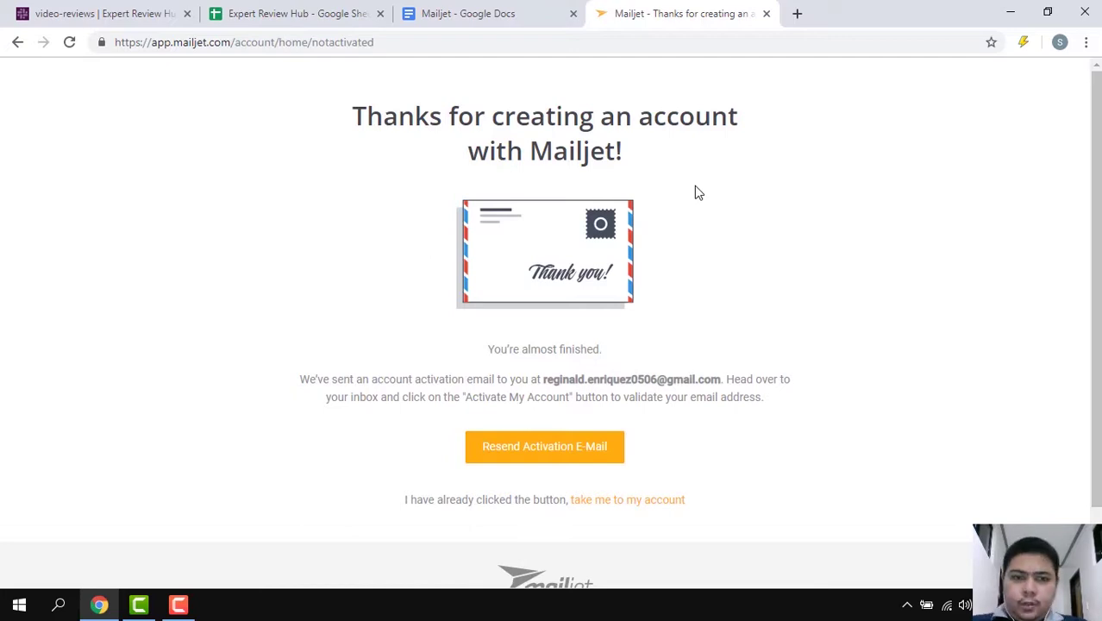
left_click_drag(375, 383, 536, 381)
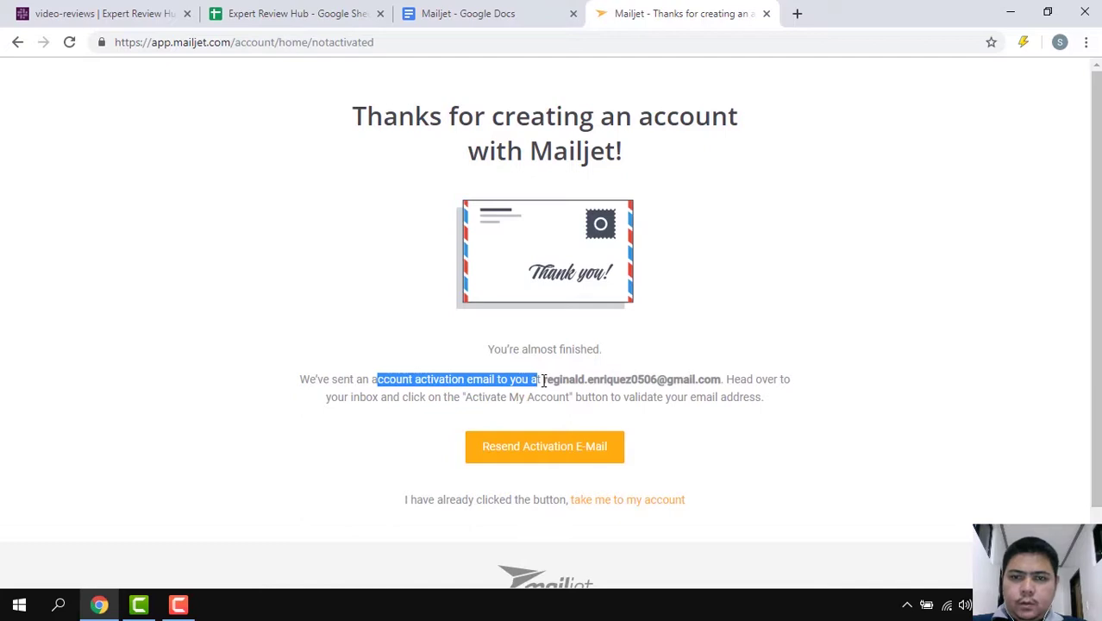
left_click(568, 375)
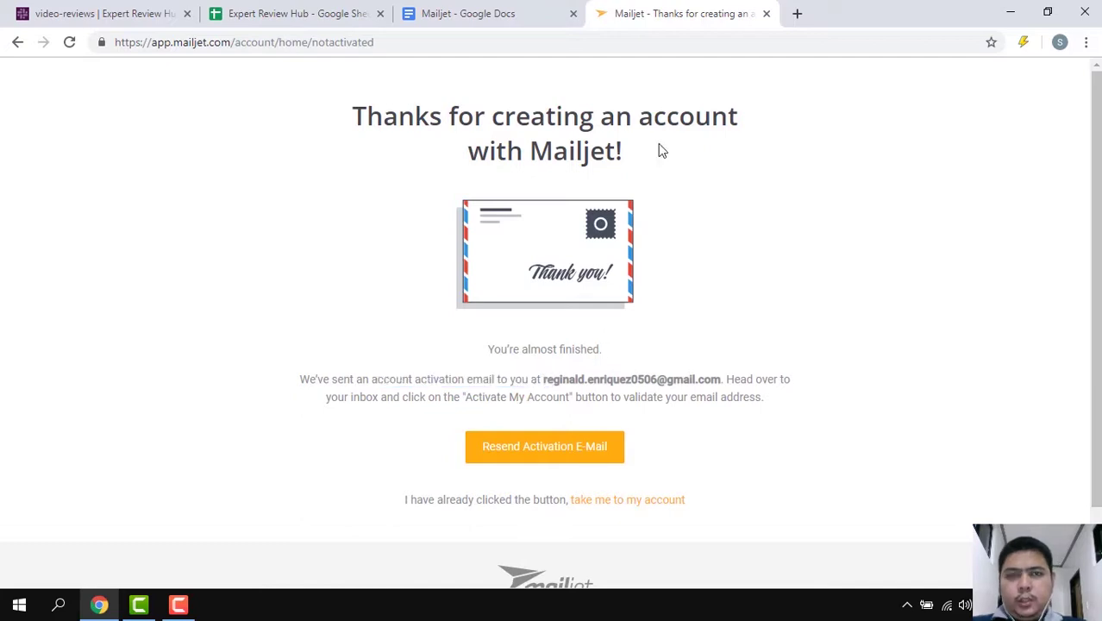
Step: Open Gmail in a new tab and follow the Mailjet email's 'Activate my account' link
key("ctrl+t")
type("gmail.com")
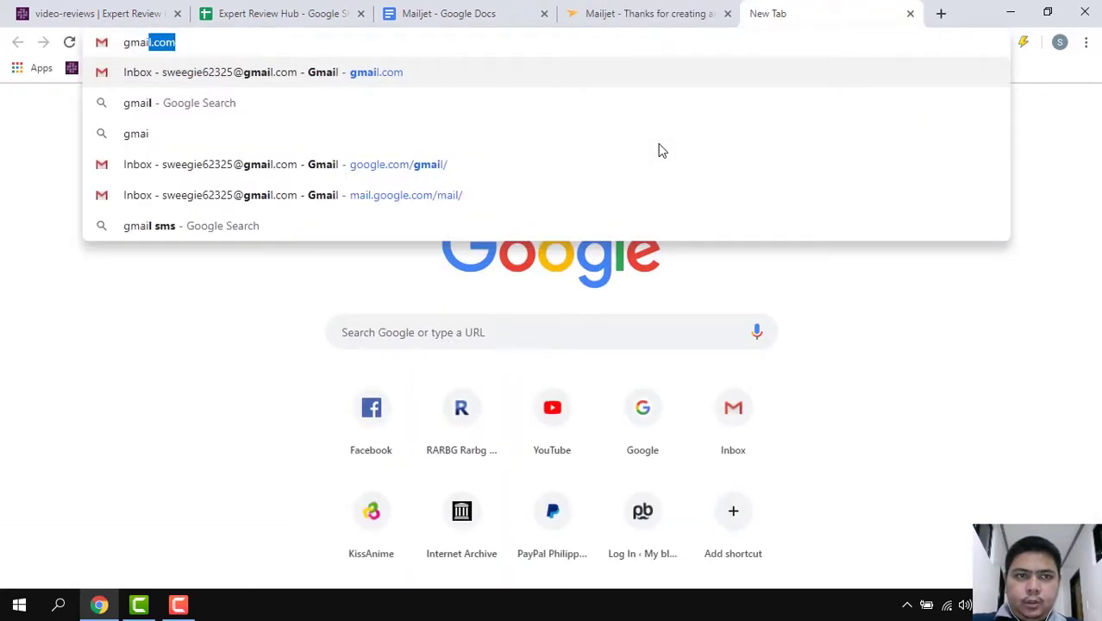
key("Return")
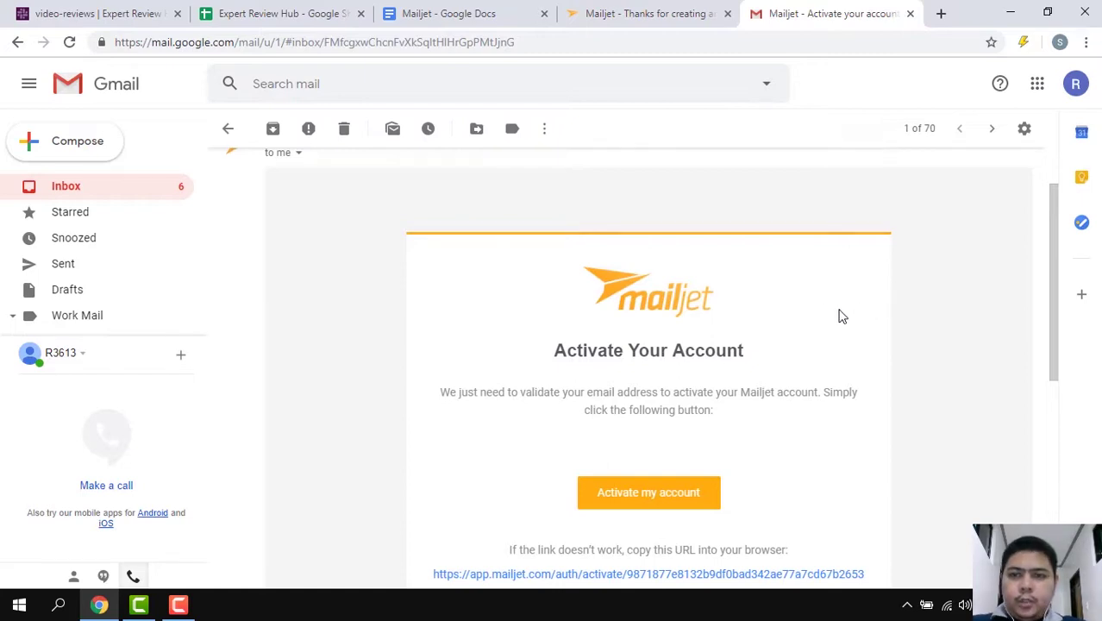
scroll(835, 317, "down", 1)
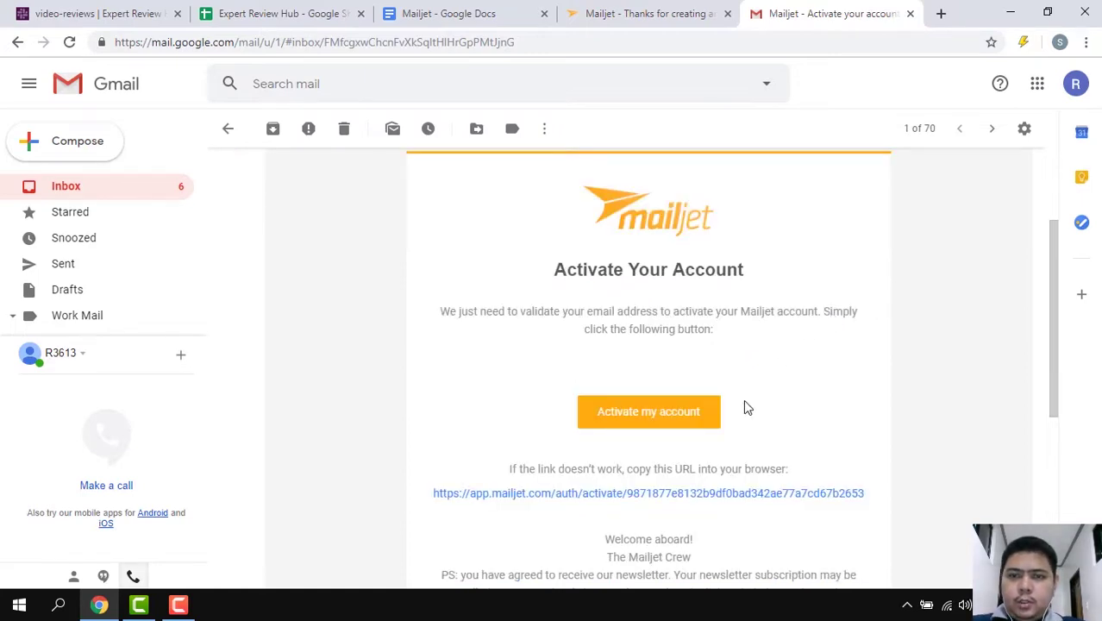
left_click(653, 419)
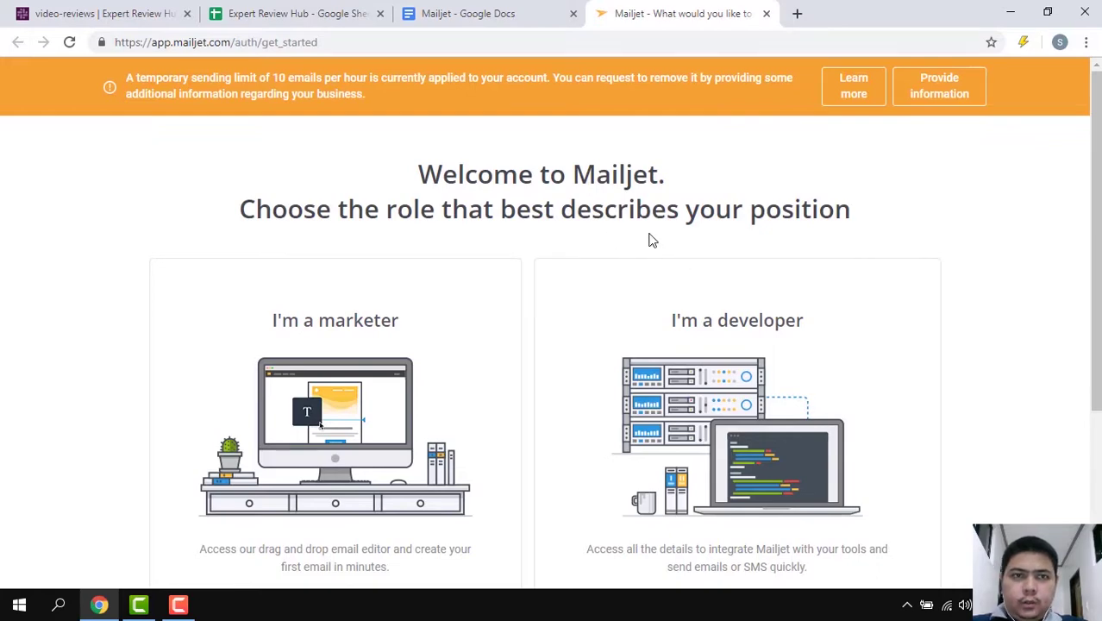
Step: Pick 'I'm a marketer' on the welcome page and choose 'Design an email'
scroll(571, 179, "down", 3)
scroll(571, 181, "down", 1)
scroll(571, 181, "up", 2)
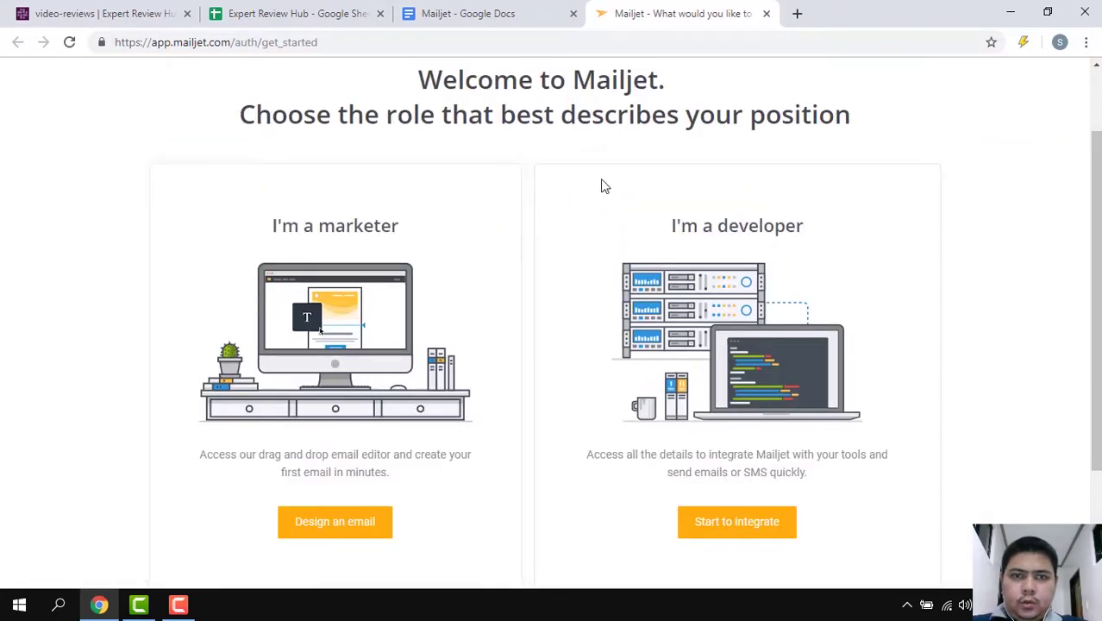
triple_click(275, 226)
left_click(337, 523)
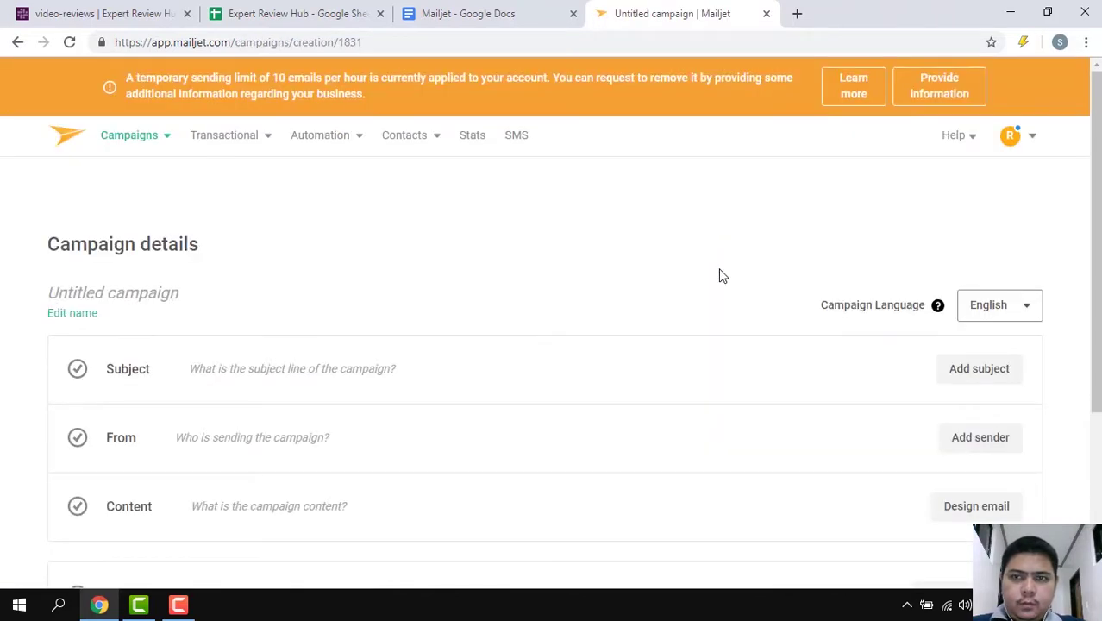
Step: Rename the untitled campaign to 'Expert Review Hub Campaign' and save the name
left_click(159, 295)
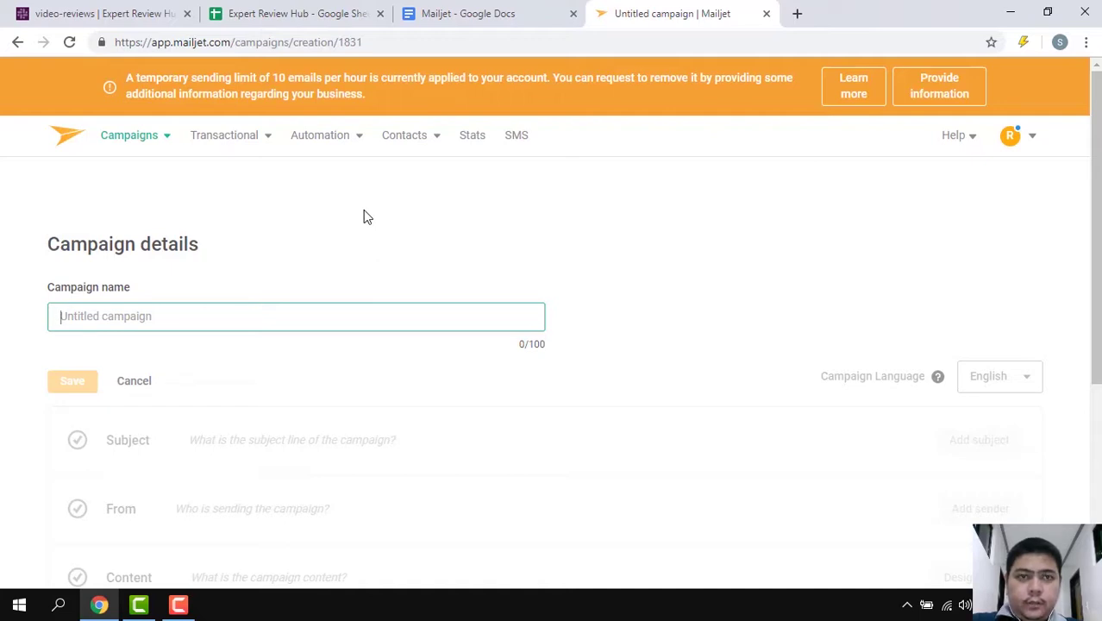
type("Expert Review Hub Campaign")
key("BackSpace")
key("BackSpace")
type("gn")
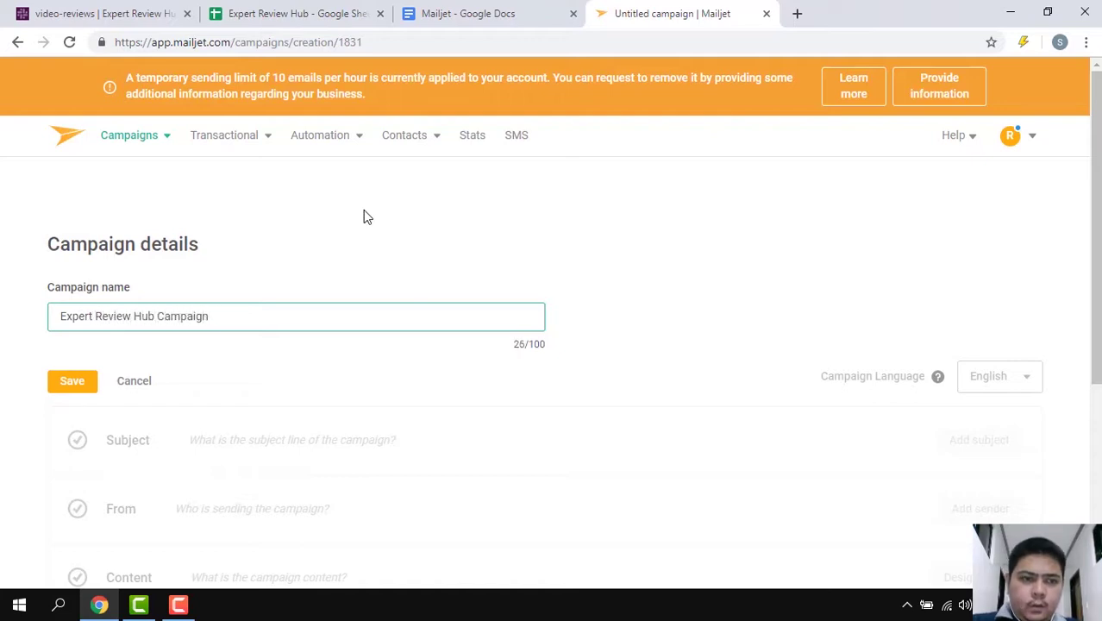
left_click(69, 382)
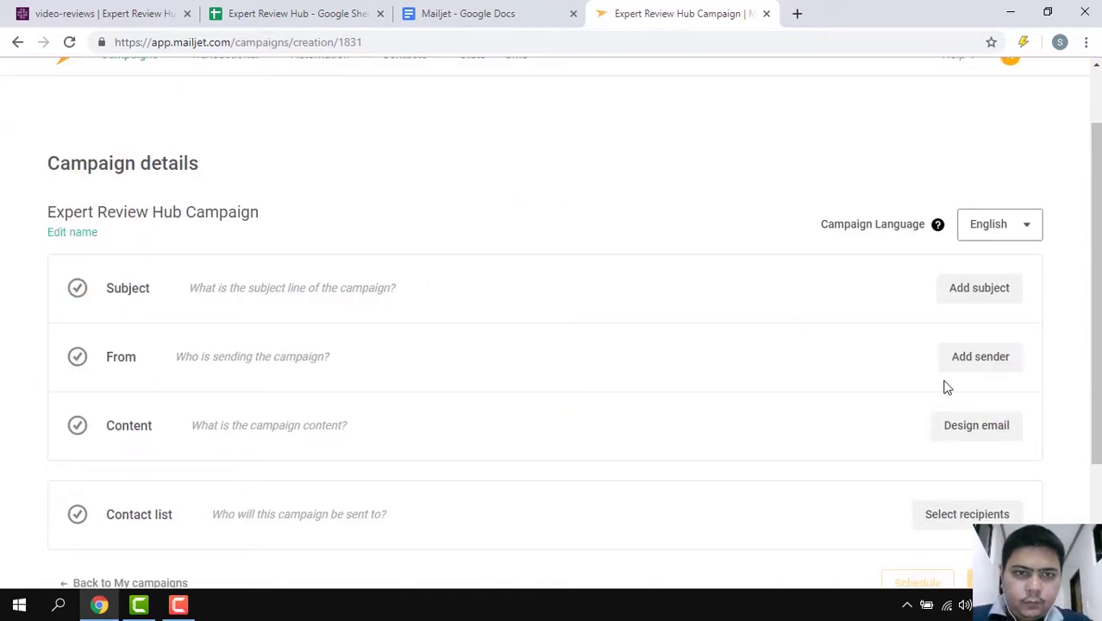
Step: Add the subject line 'Check this out!' and save it
left_click(981, 296)
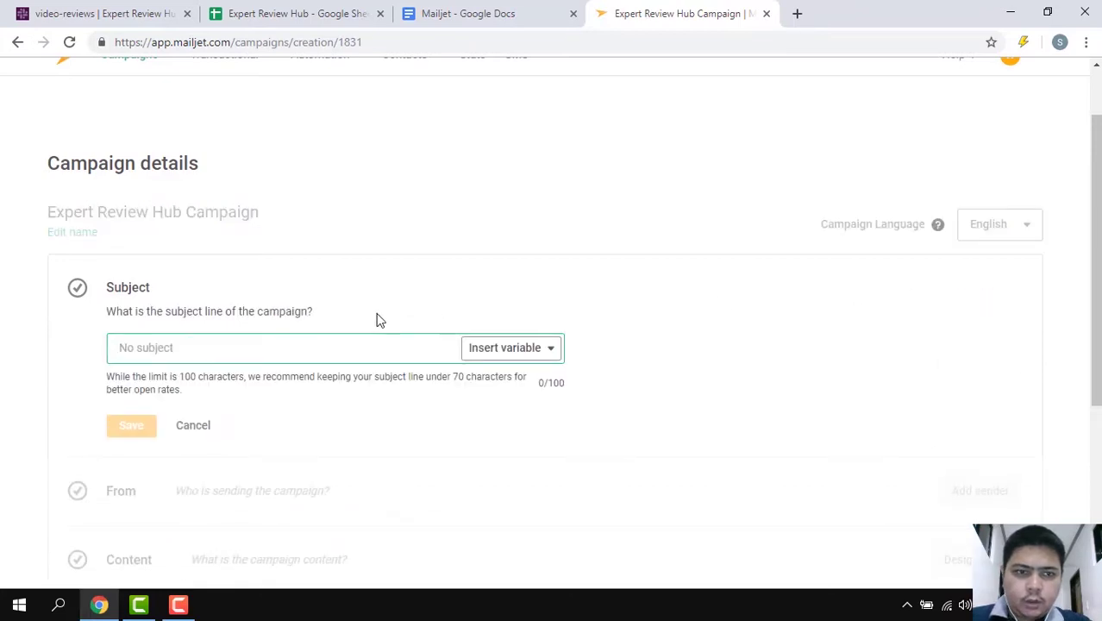
type("Check this out!")
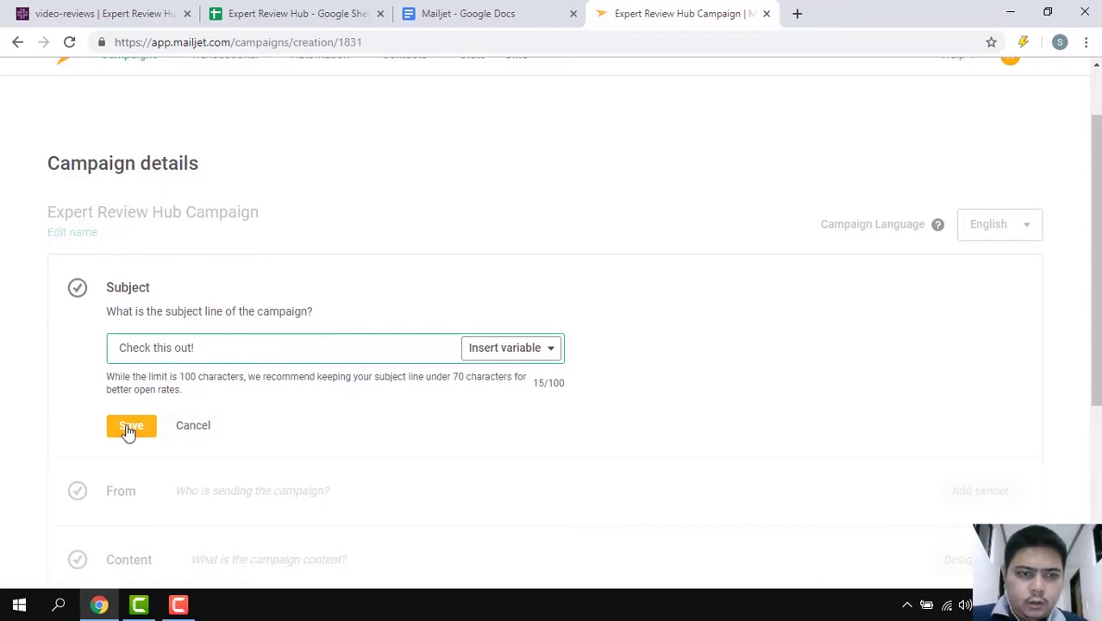
left_click(129, 428)
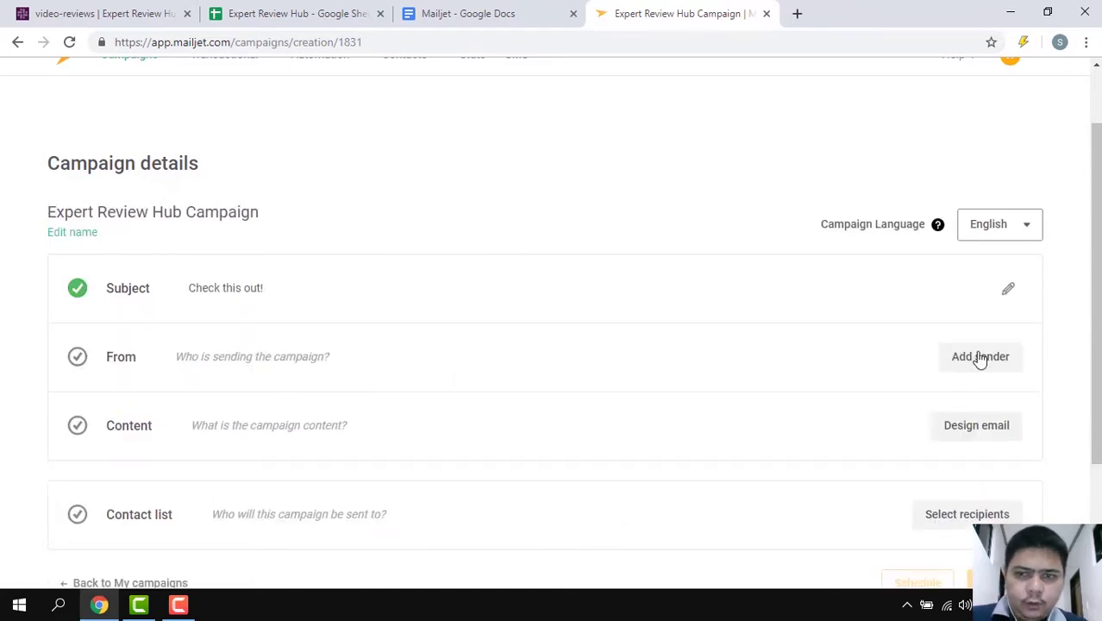
Step: Fill in the sender name and sender email address in the From section
left_click(986, 359)
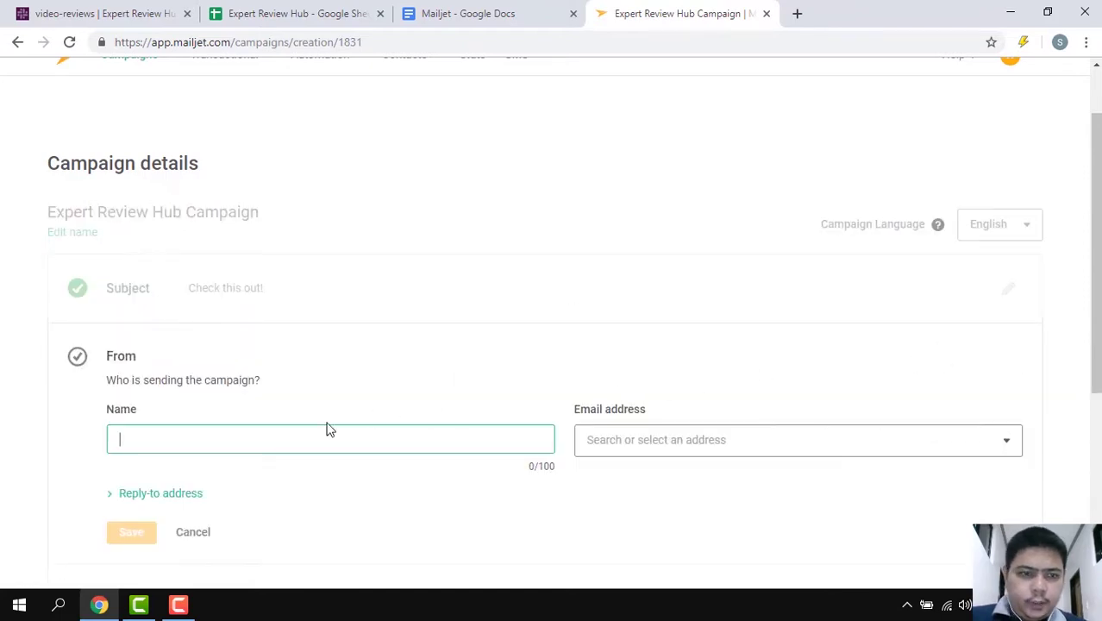
key("Tab")
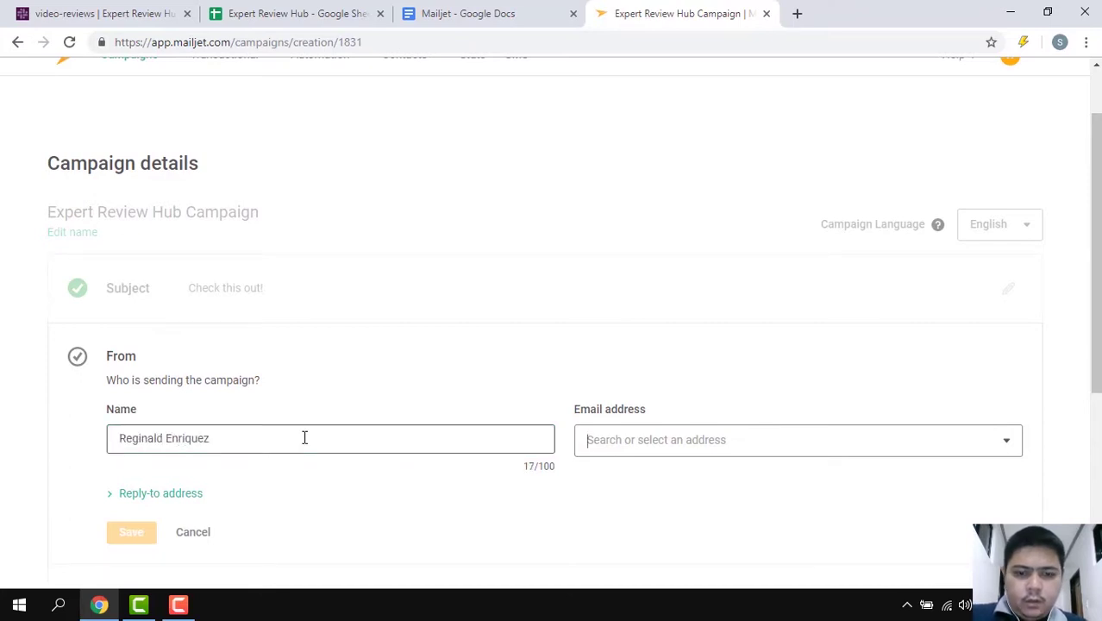
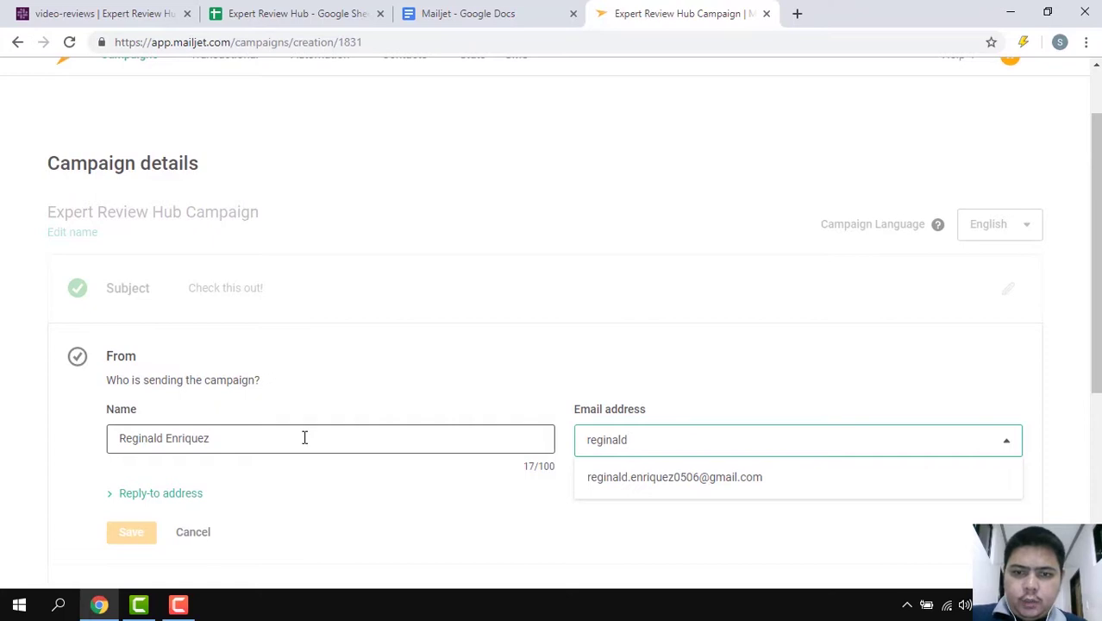
left_click(690, 440)
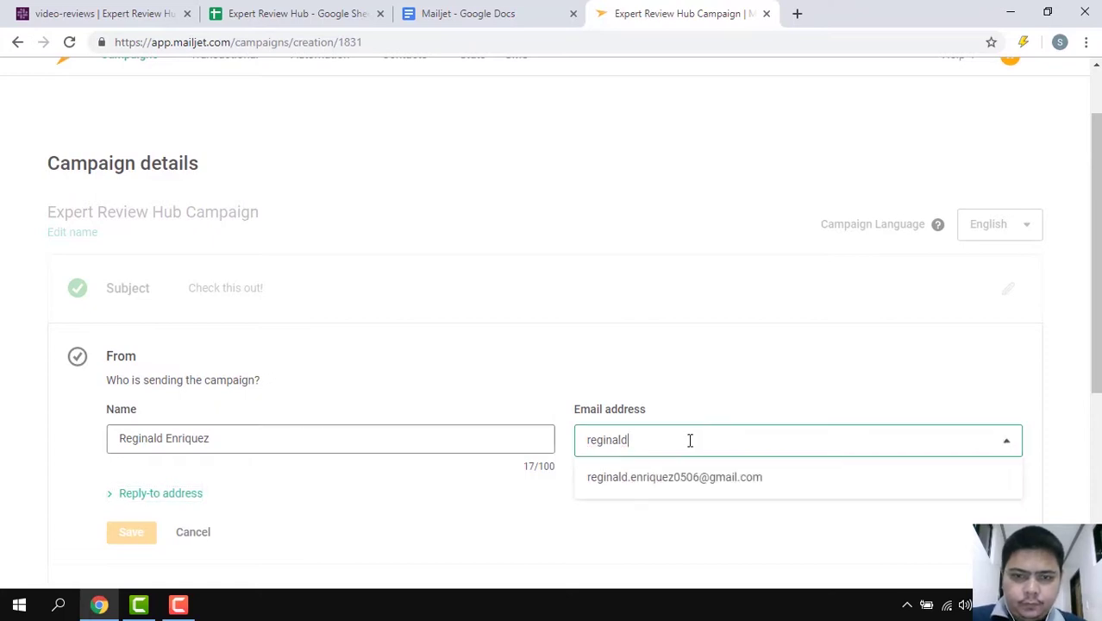
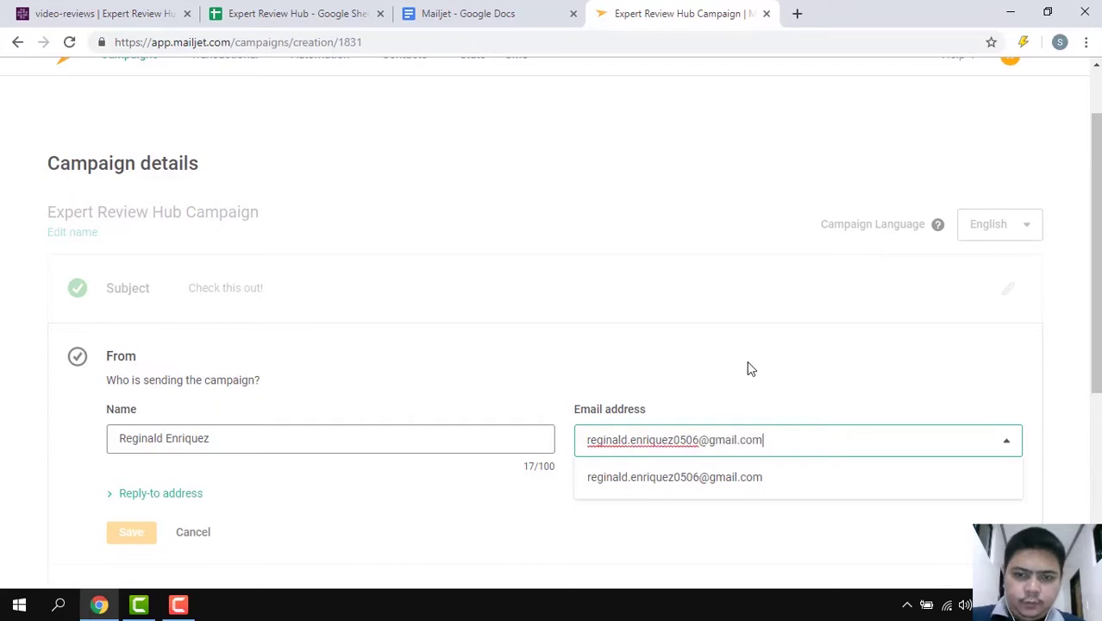
left_click(744, 370)
scroll(716, 375, "down", 1)
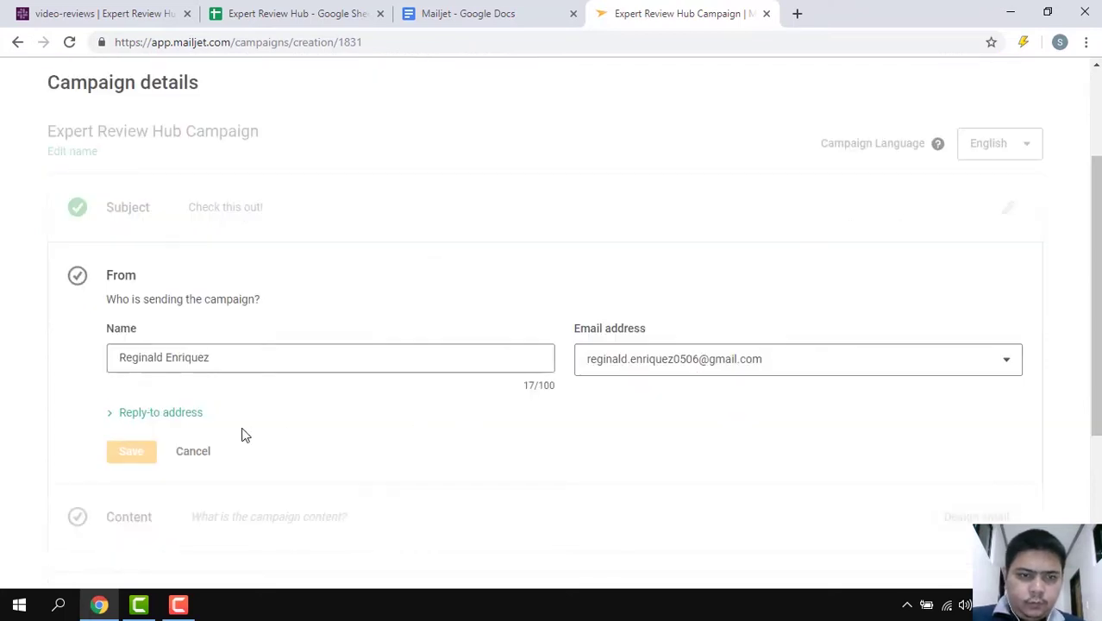
Step: Add a reply-to address, select the existing sender address, and save the From details
left_click(145, 416)
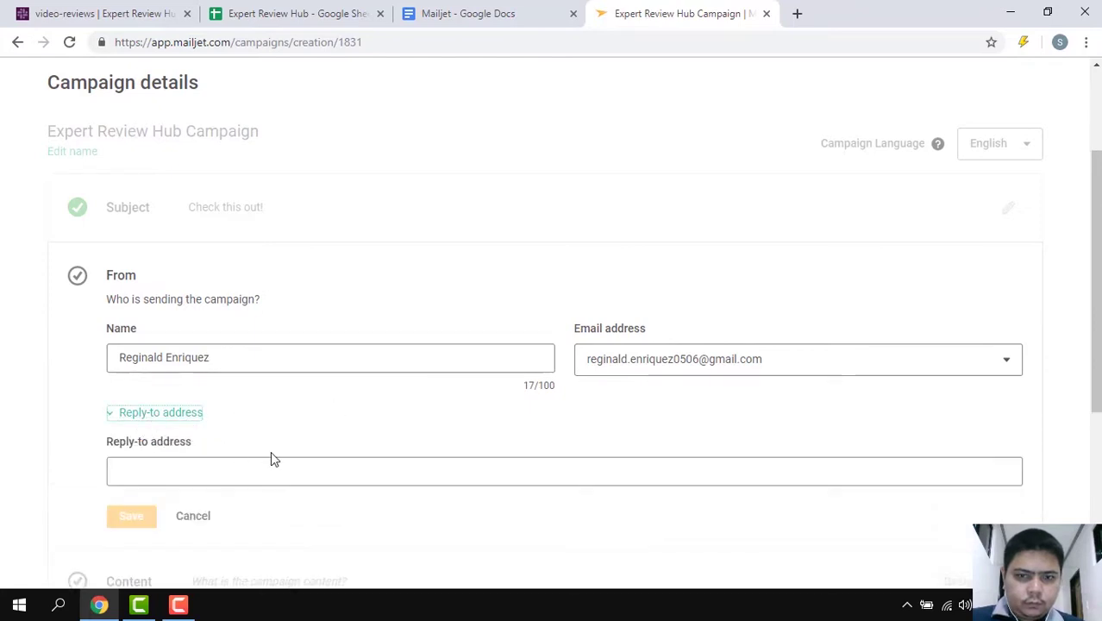
left_click(288, 467)
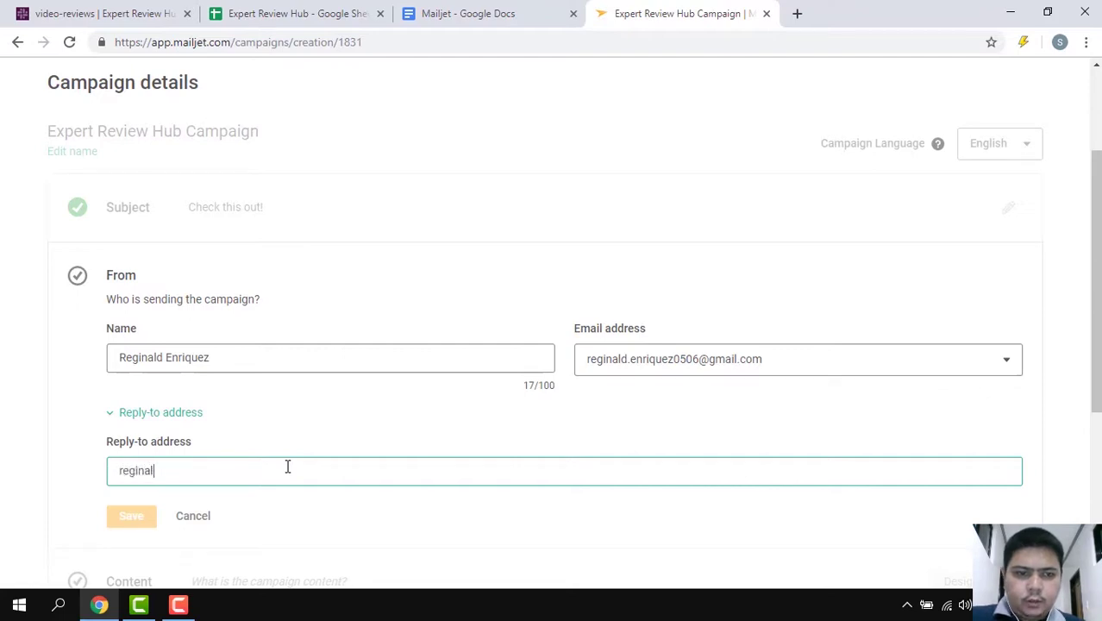
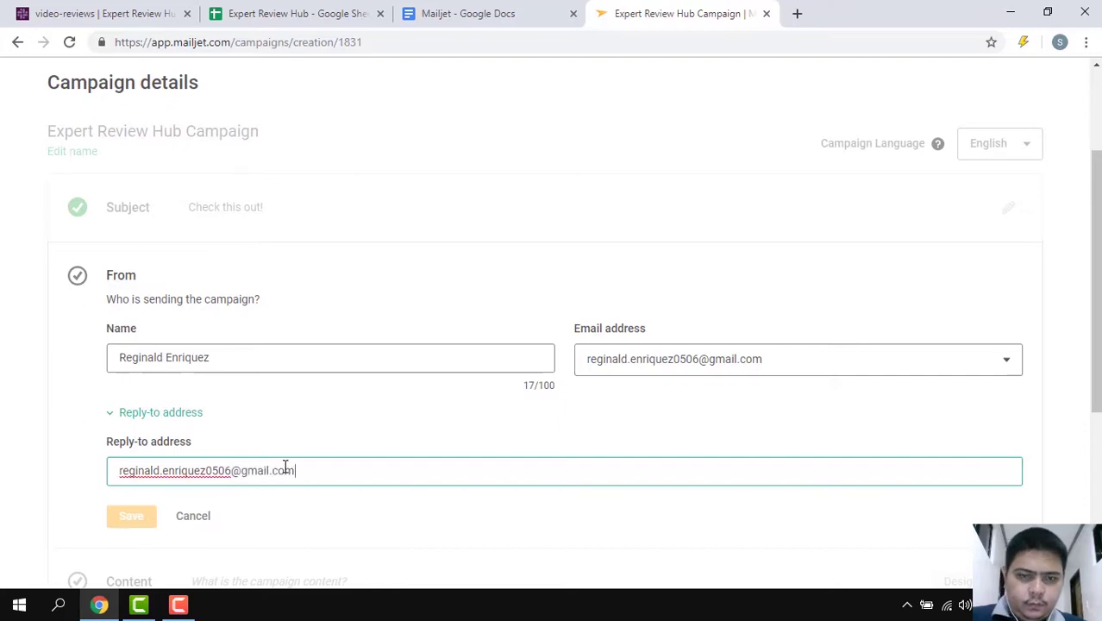
left_click(263, 511)
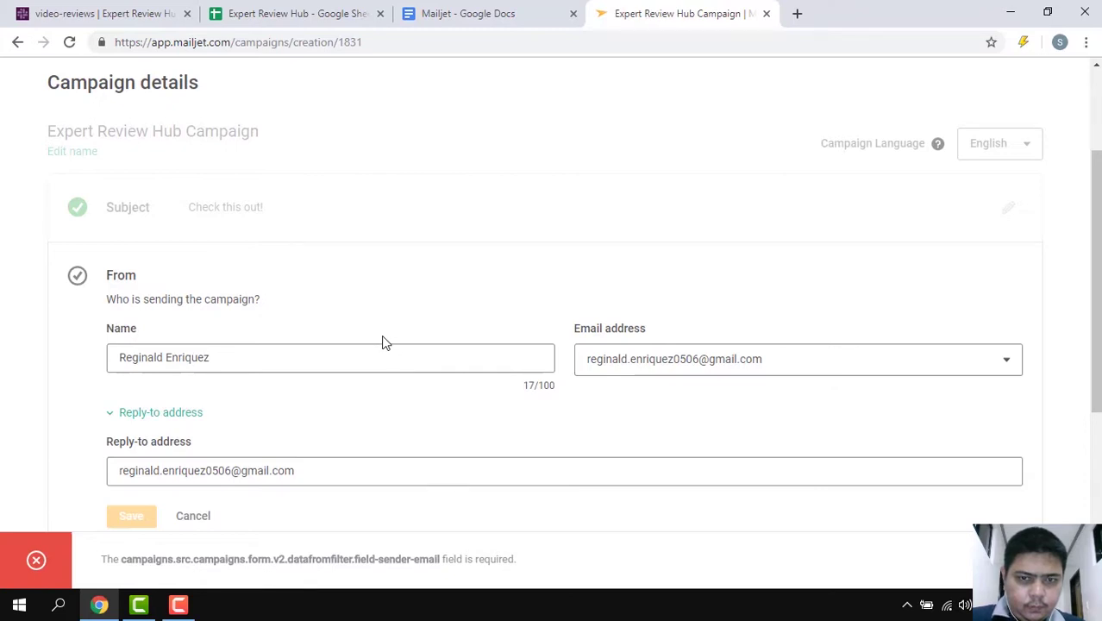
left_click(1004, 361)
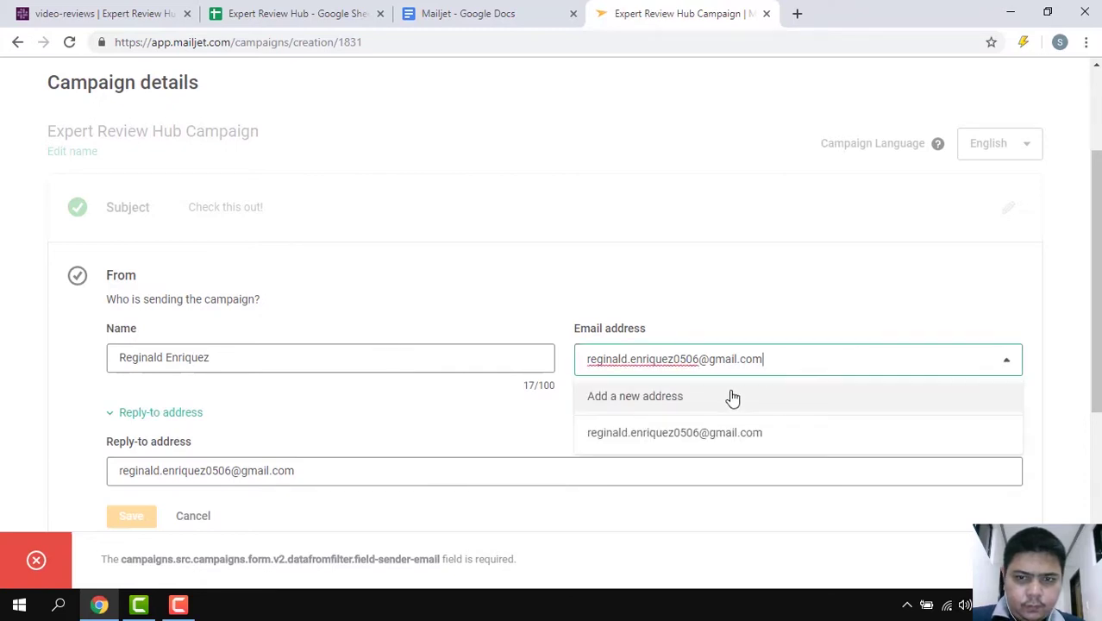
left_click(672, 432)
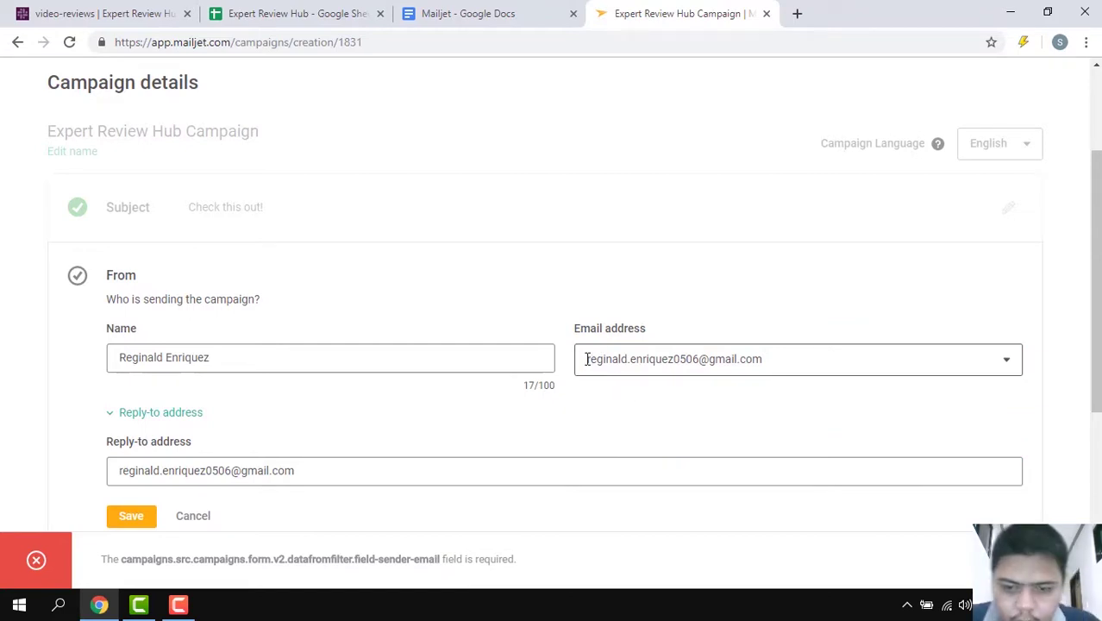
scroll(587, 359, "down", 4)
scroll(315, 430, "up", 2)
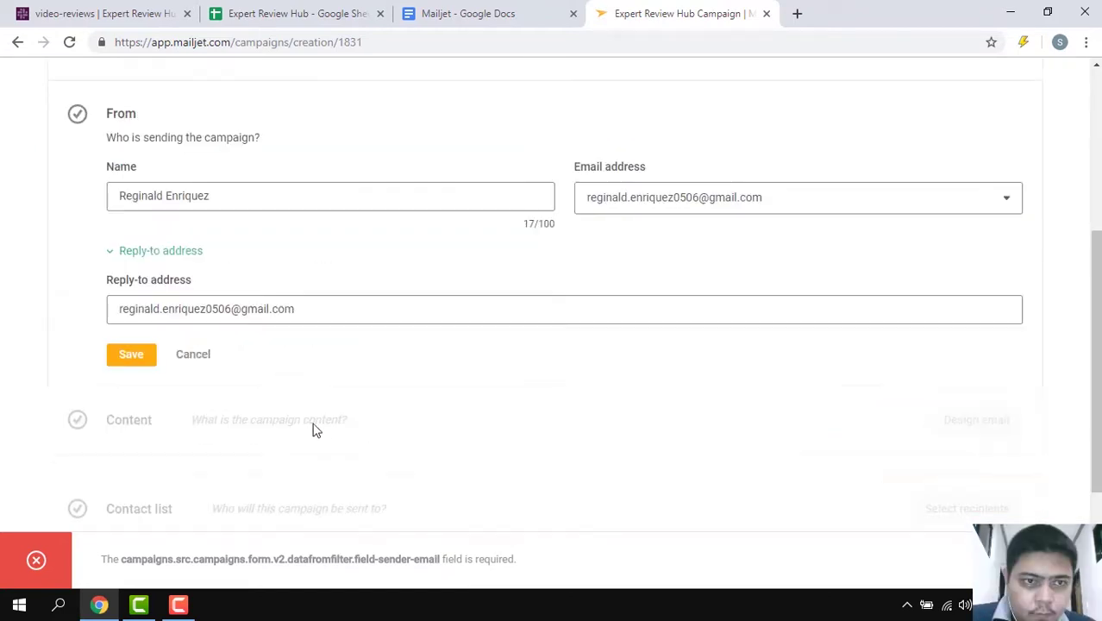
left_click(126, 356)
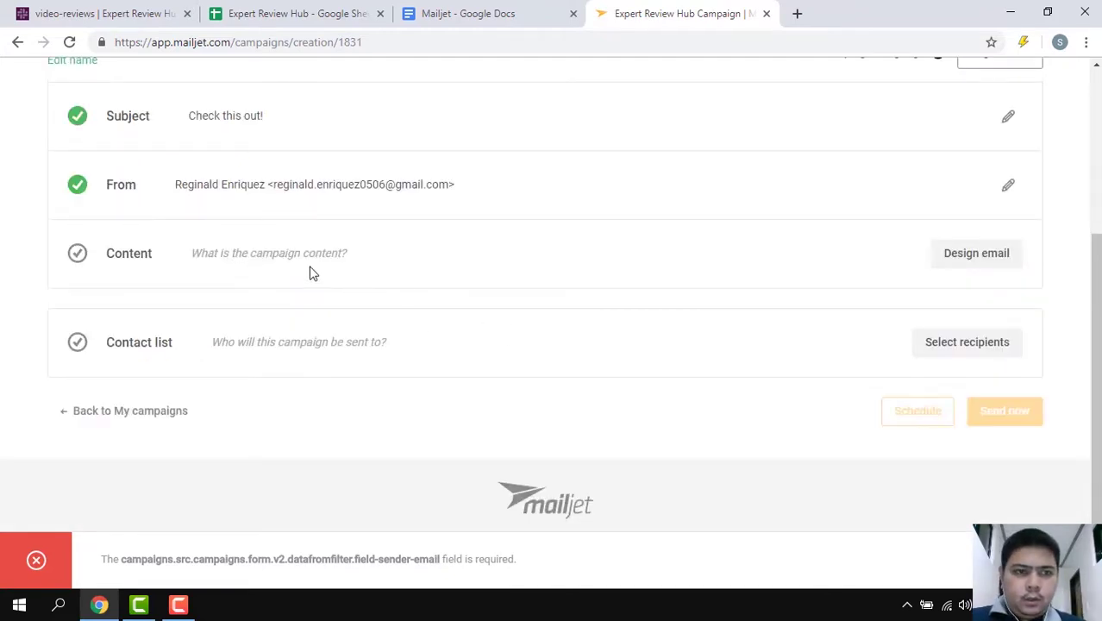
scroll(405, 302, "up", 1)
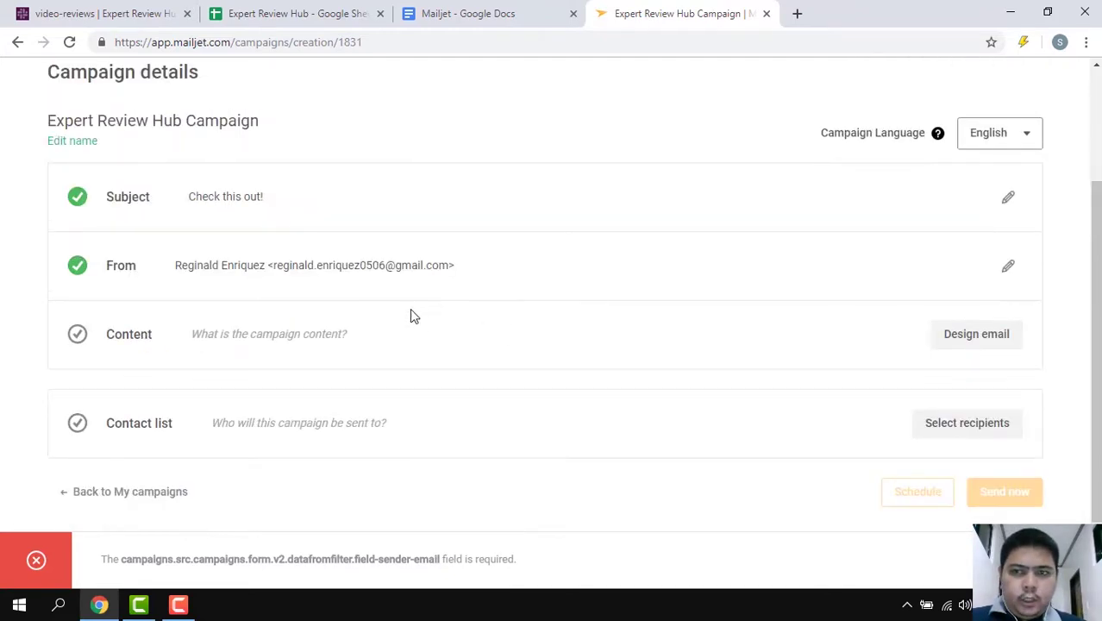
Step: Pick the Connected template from the Newsletters section of the email design gallery
left_click(963, 347)
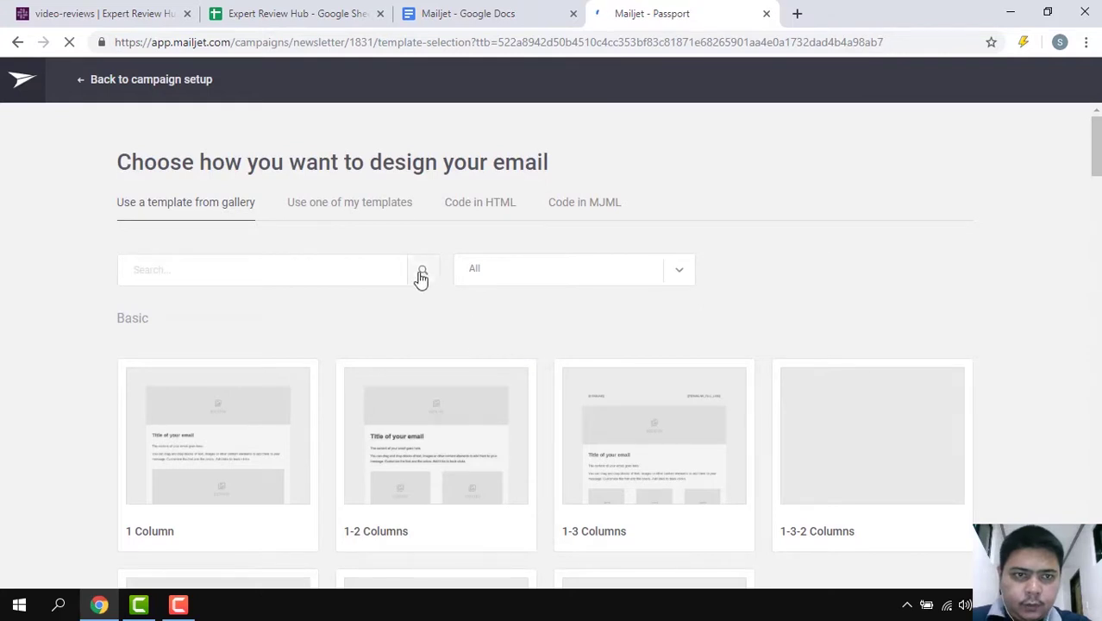
scroll(440, 212, "down", 1)
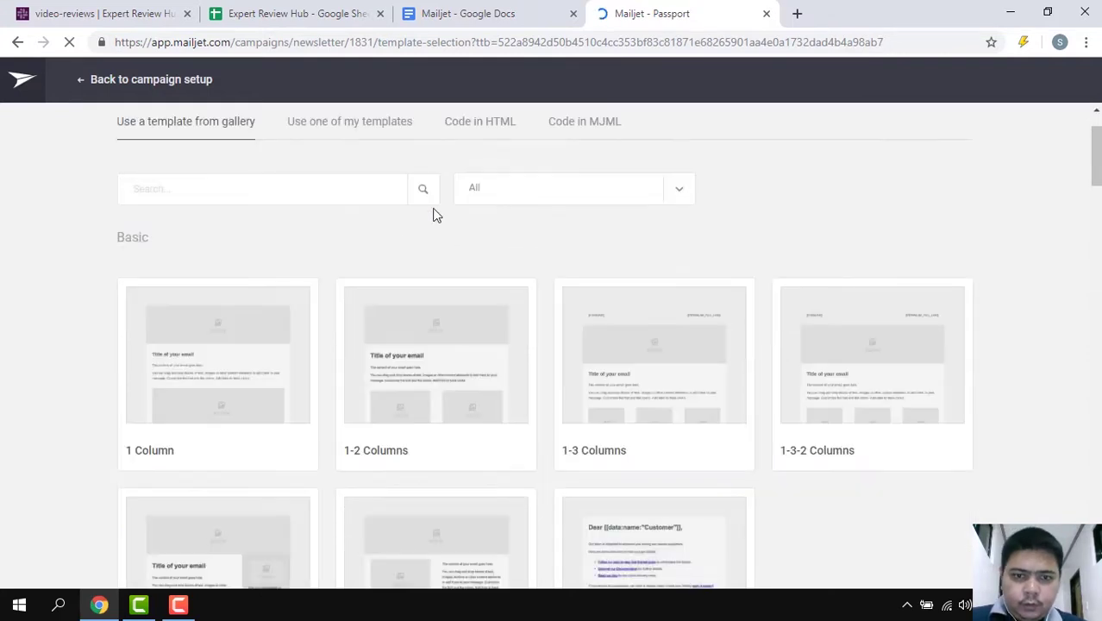
left_click_drag(1096, 151, 1097, 168)
scroll(635, 215, "down", 2)
scroll(635, 216, "up", 1)
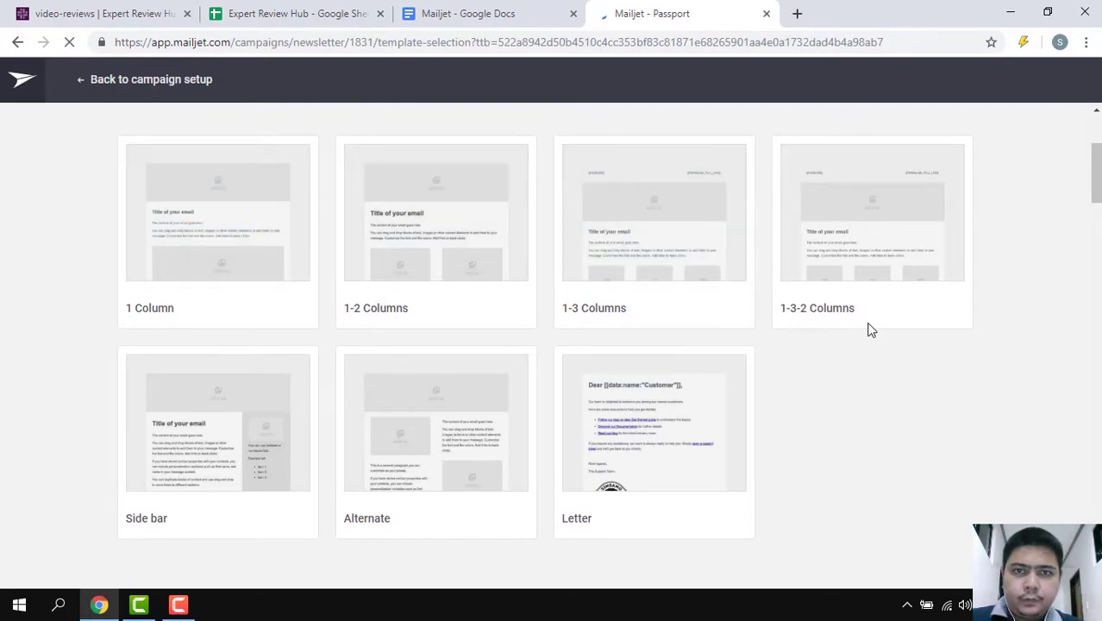
scroll(861, 323, "up", 2)
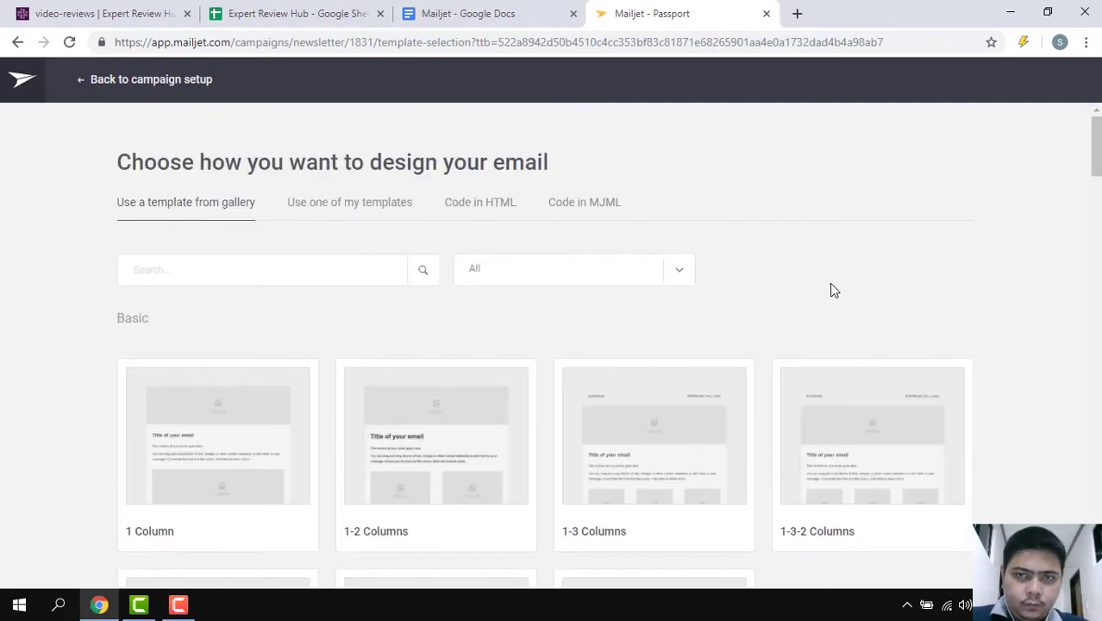
scroll(862, 226, "down", 5)
left_click_drag(1096, 201, 1097, 240)
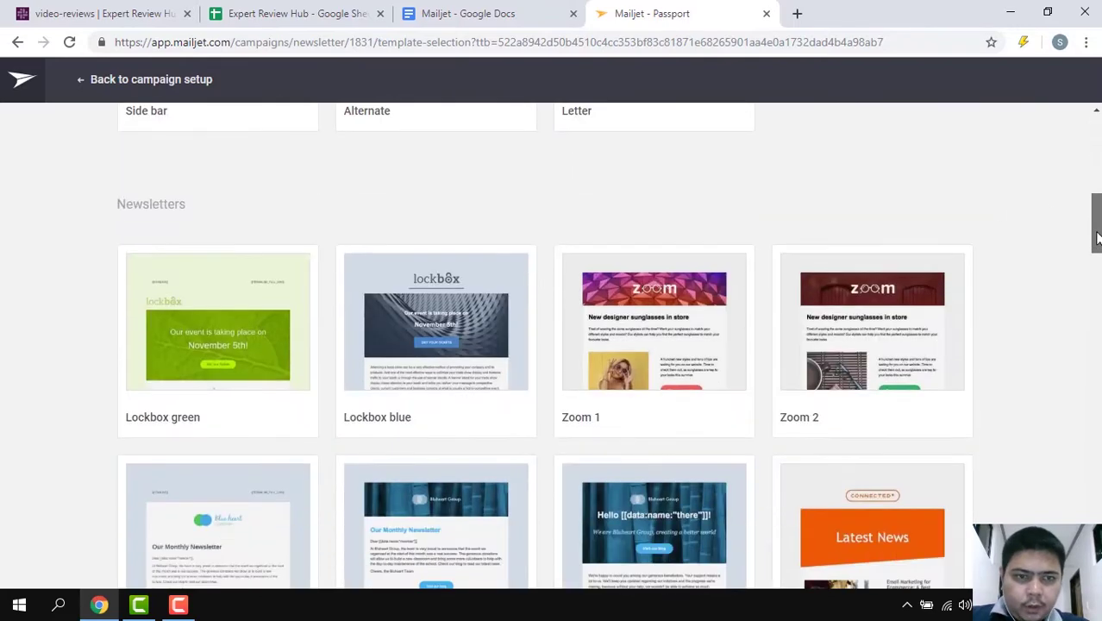
scroll(1097, 240, "down", 1)
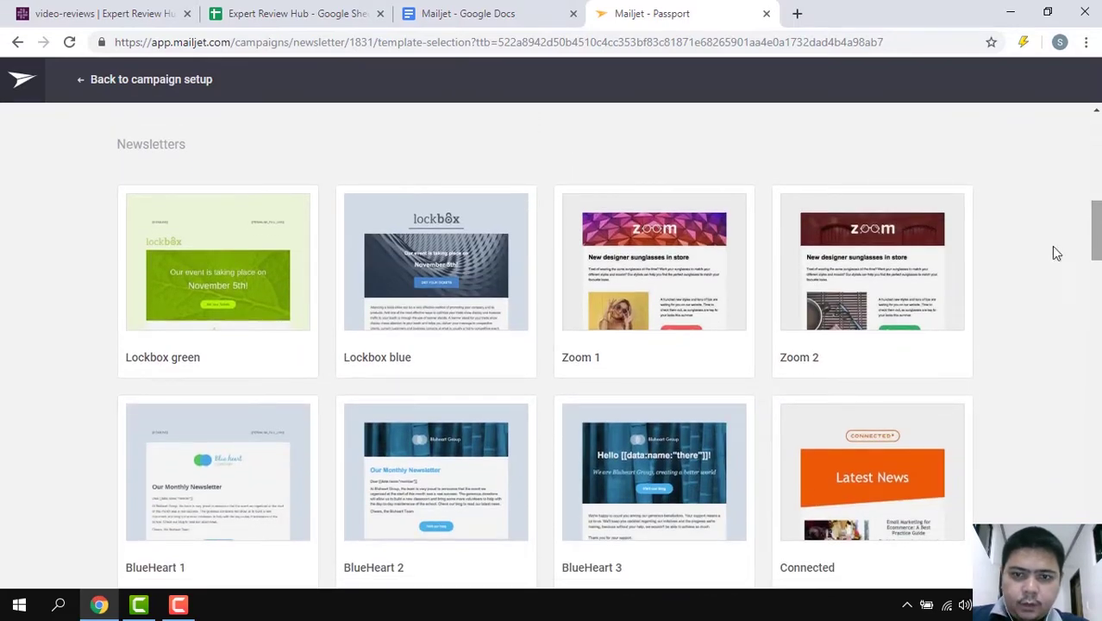
scroll(849, 384, "down", 2)
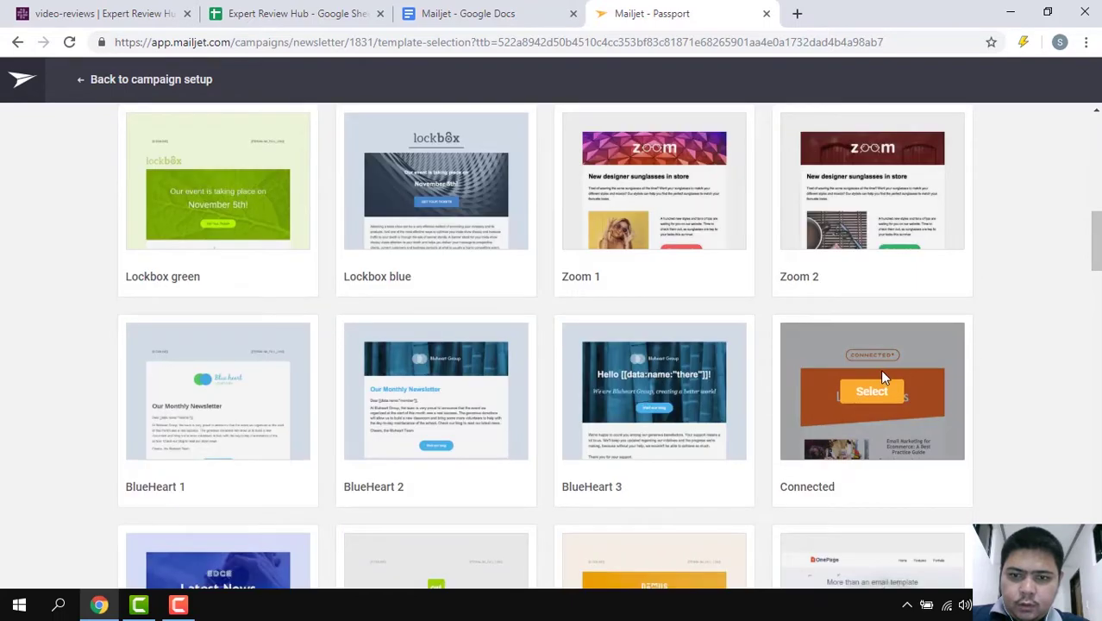
left_click(872, 393)
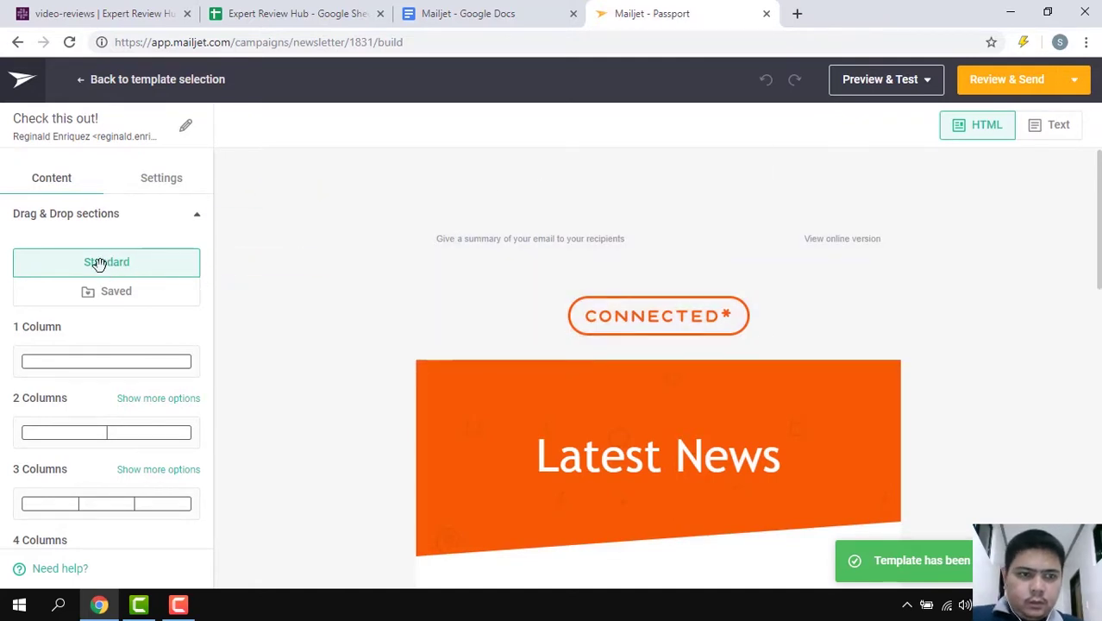
scroll(109, 285, "down", 5)
scroll(121, 302, "down", 1)
scroll(126, 311, "up", 3)
scroll(126, 311, "up", 3)
scroll(463, 292, "down", 3)
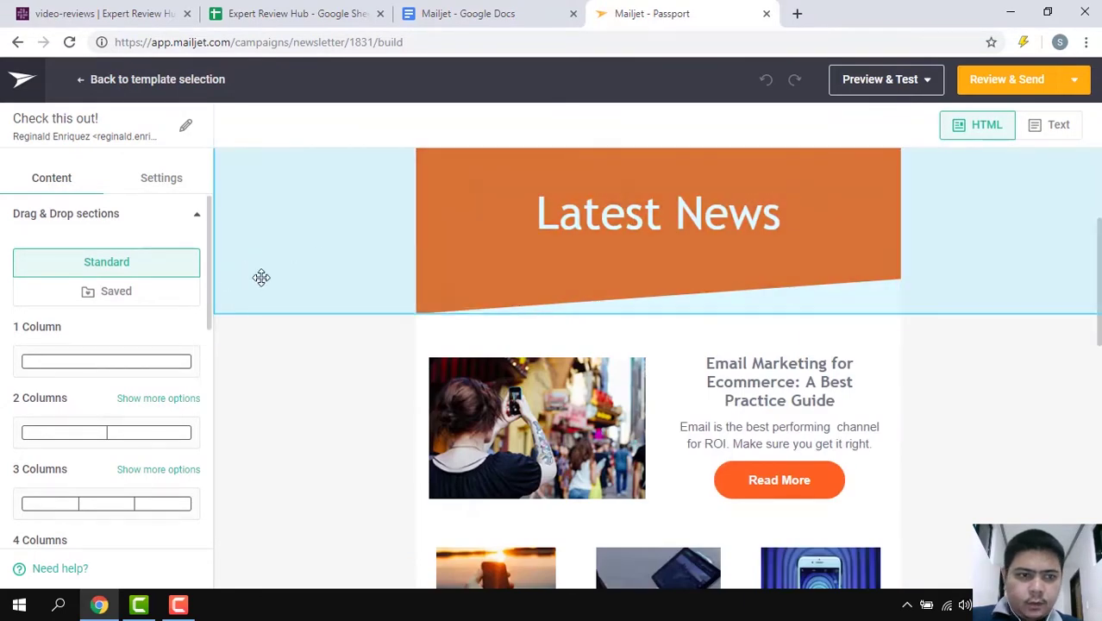
scroll(172, 294, "down", 1)
scroll(152, 293, "down", 3)
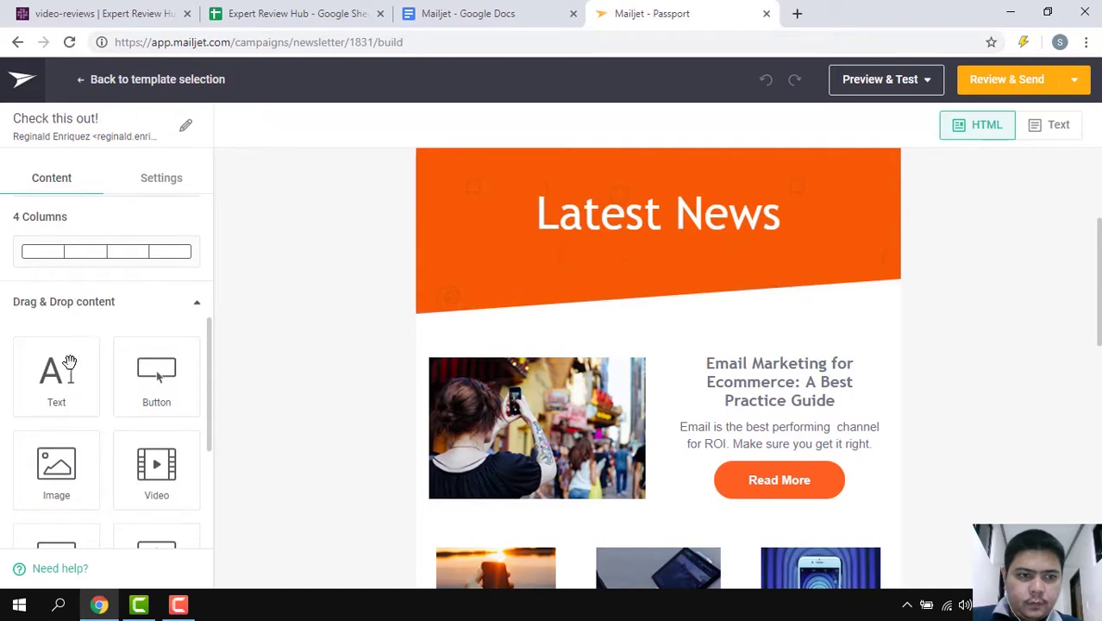
scroll(675, 247, "up", 3)
left_click(636, 237)
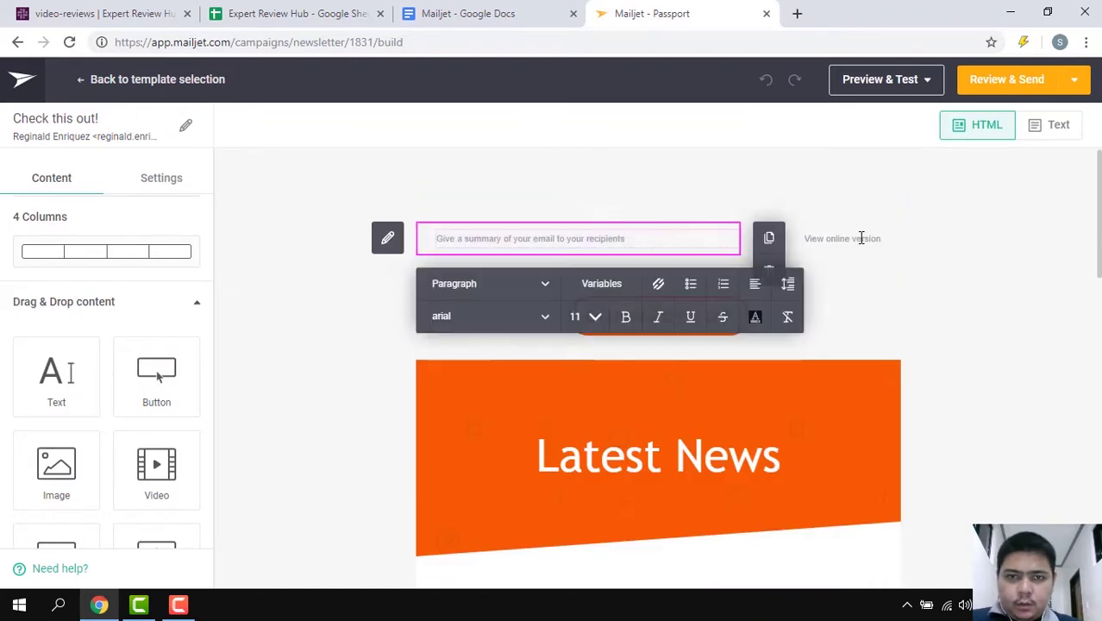
left_click(841, 239)
mouse_move(1099, 161)
left_mouse_down()
mouse_move(1099, 356)
mouse_move(1099, 263)
left_mouse_up()
scroll(959, 288, "up", 4)
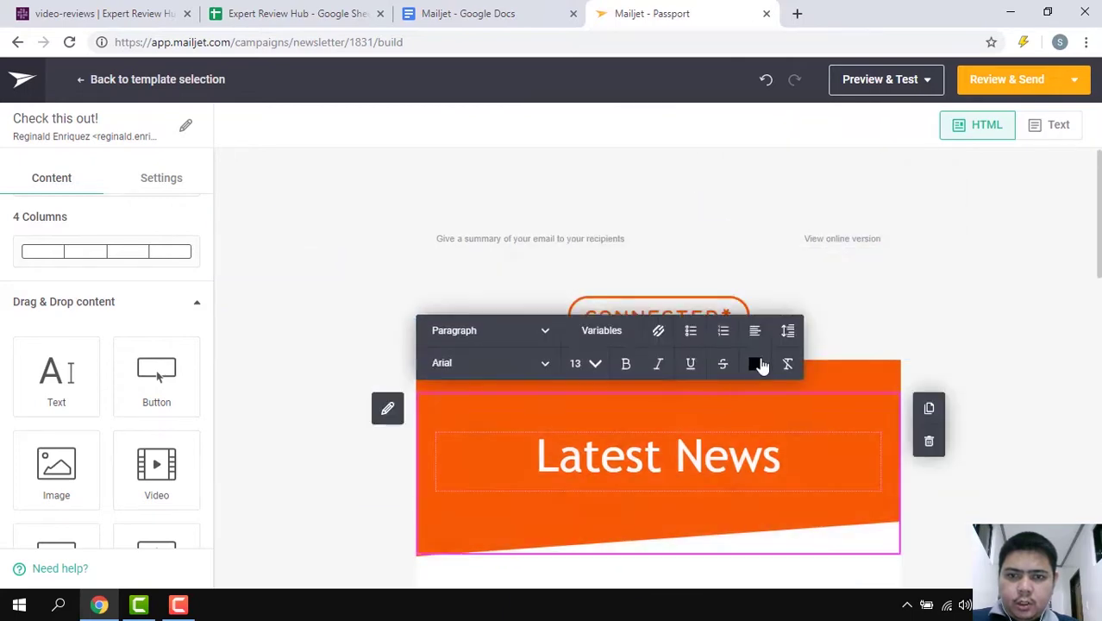
scroll(763, 296, "down", 4)
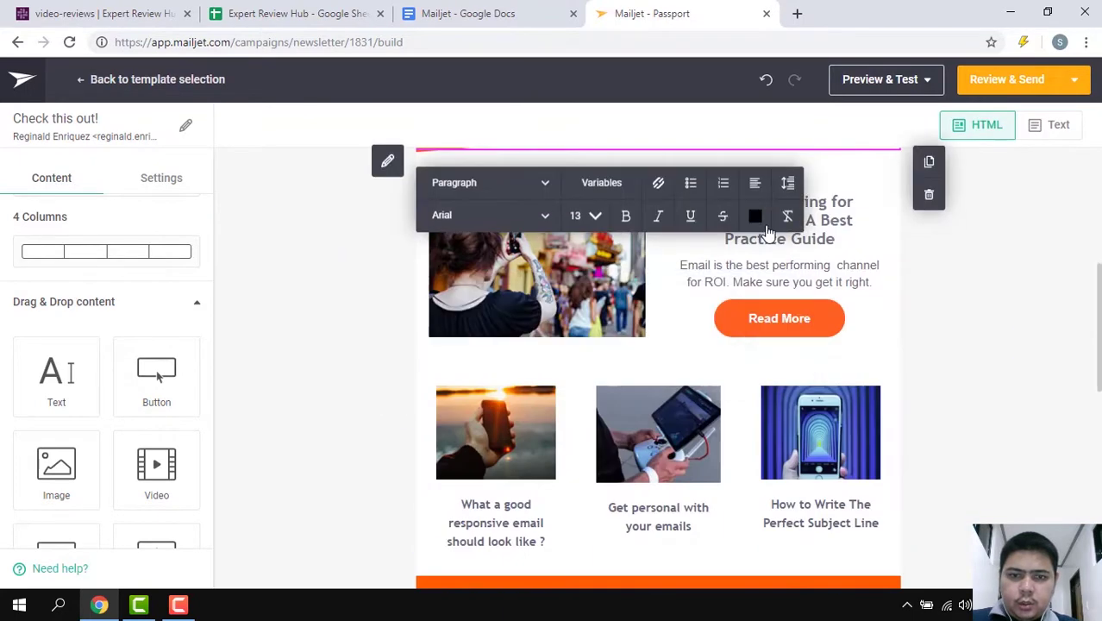
left_click(790, 323)
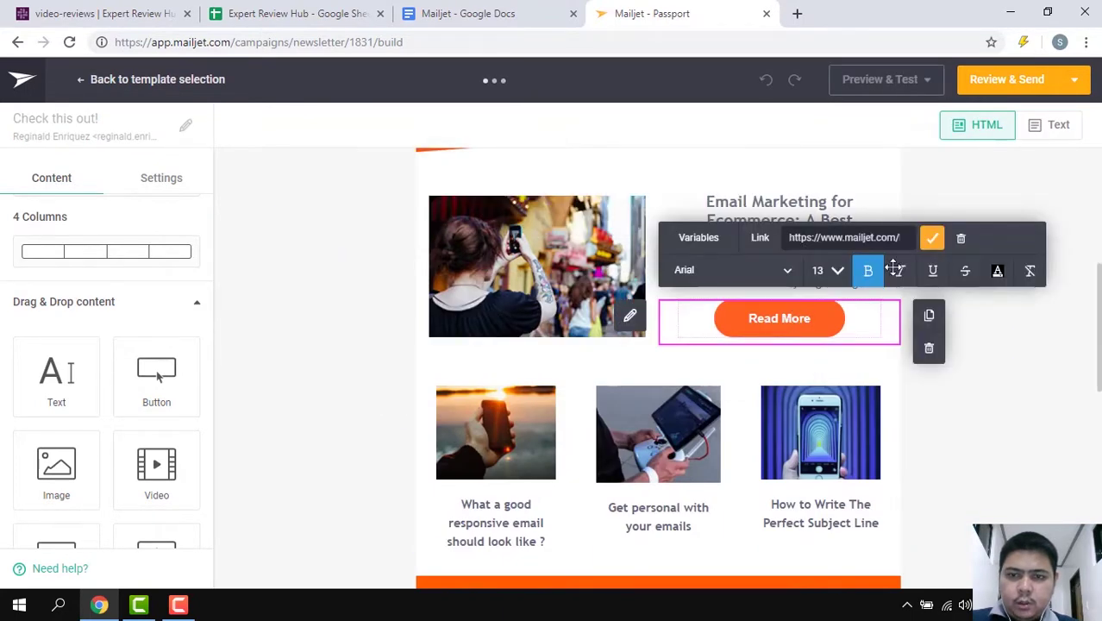
left_click(542, 275)
scroll(816, 332, "down", 4)
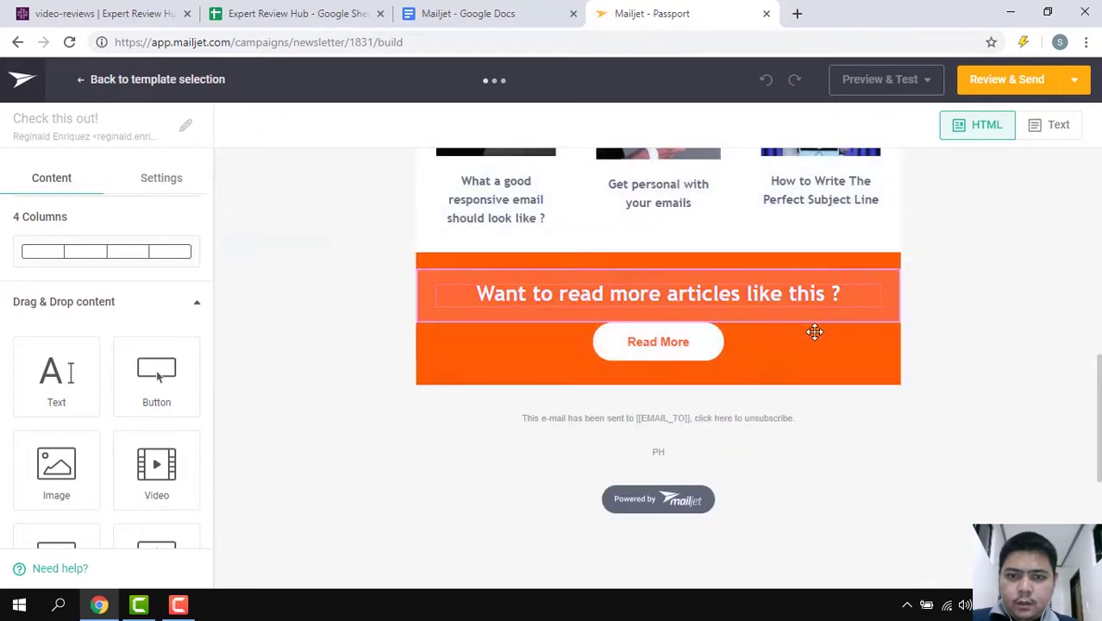
left_click(816, 332)
left_click(861, 290)
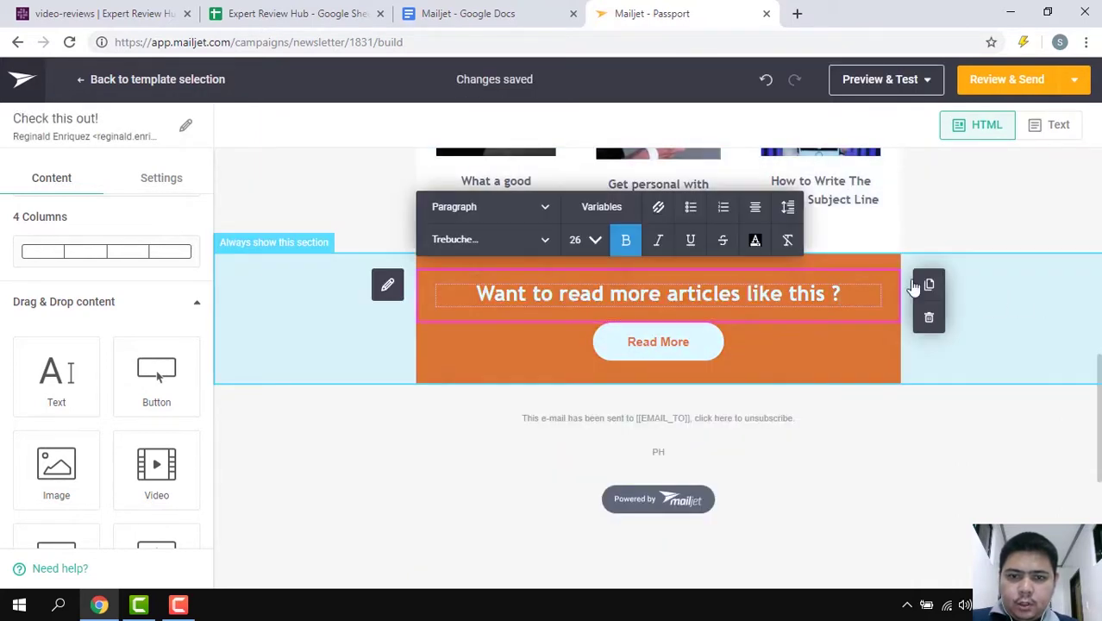
scroll(902, 276, "up", 5)
scroll(939, 220, "up", 5)
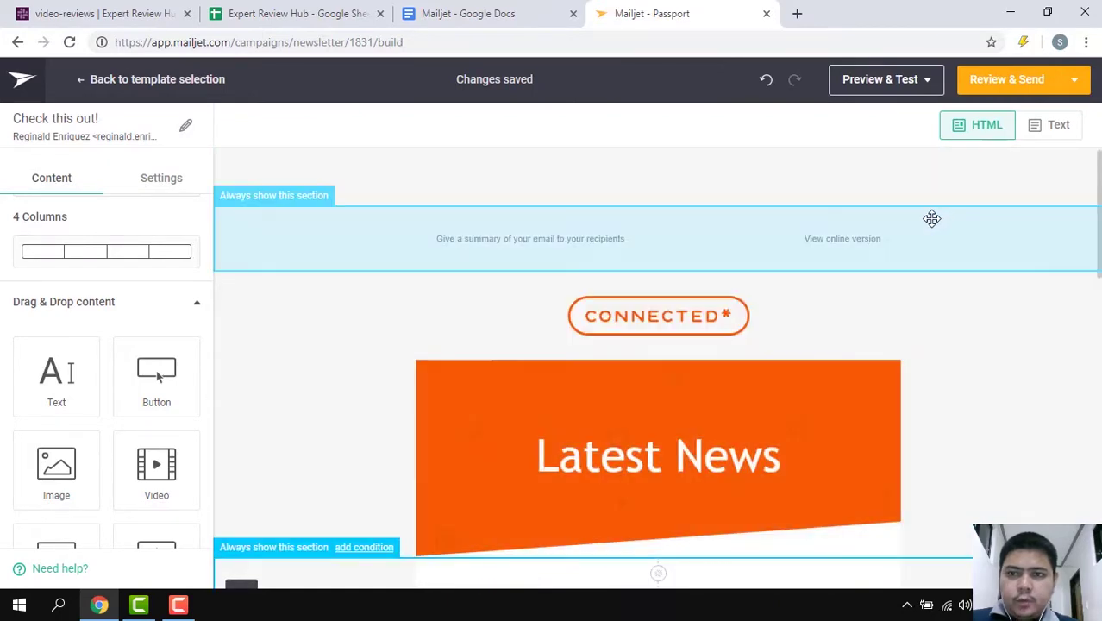
Step: Preview the Connected newsletter in mobile and desktop layouts, then close the preview
left_click(910, 82)
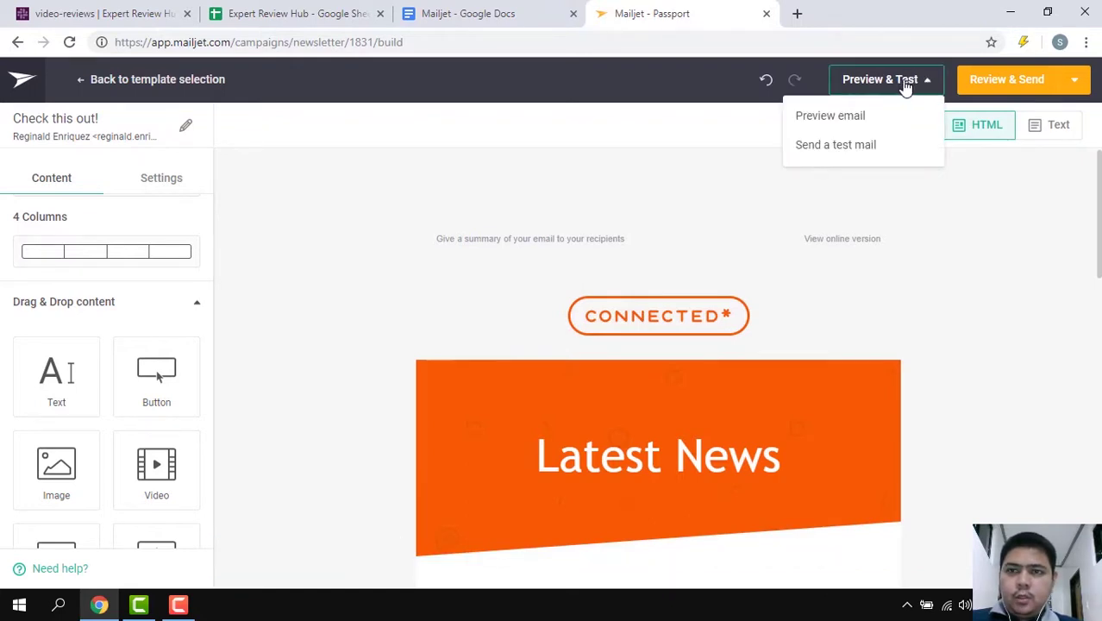
left_click(844, 121)
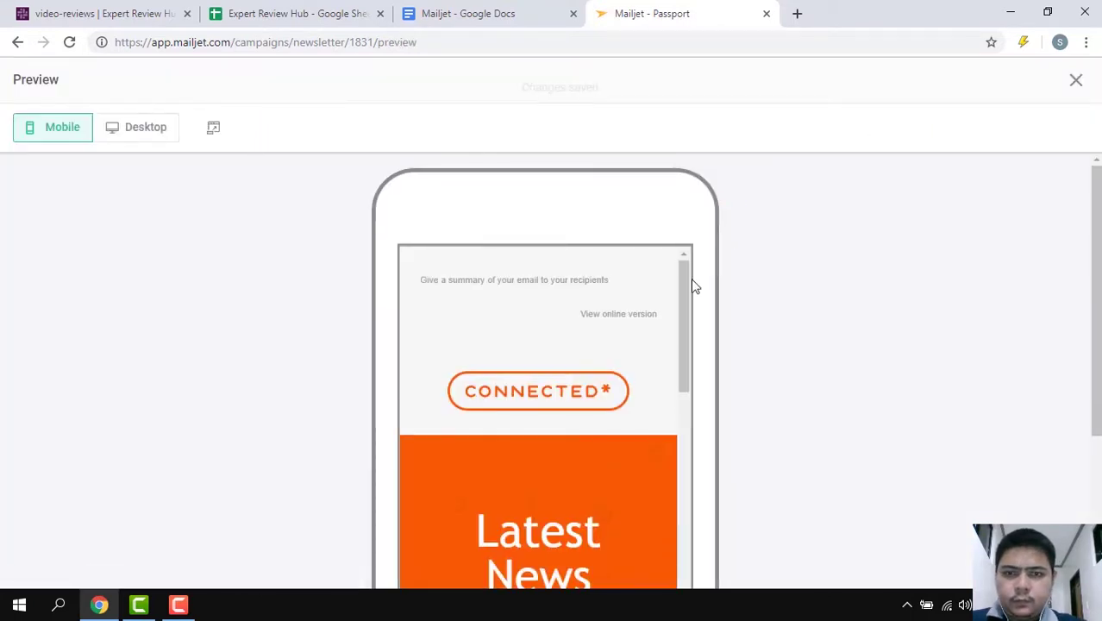
mouse_move(686, 278)
left_mouse_down()
mouse_move(669, 399)
mouse_move(682, 552)
left_mouse_up()
scroll(776, 397, "down", 3)
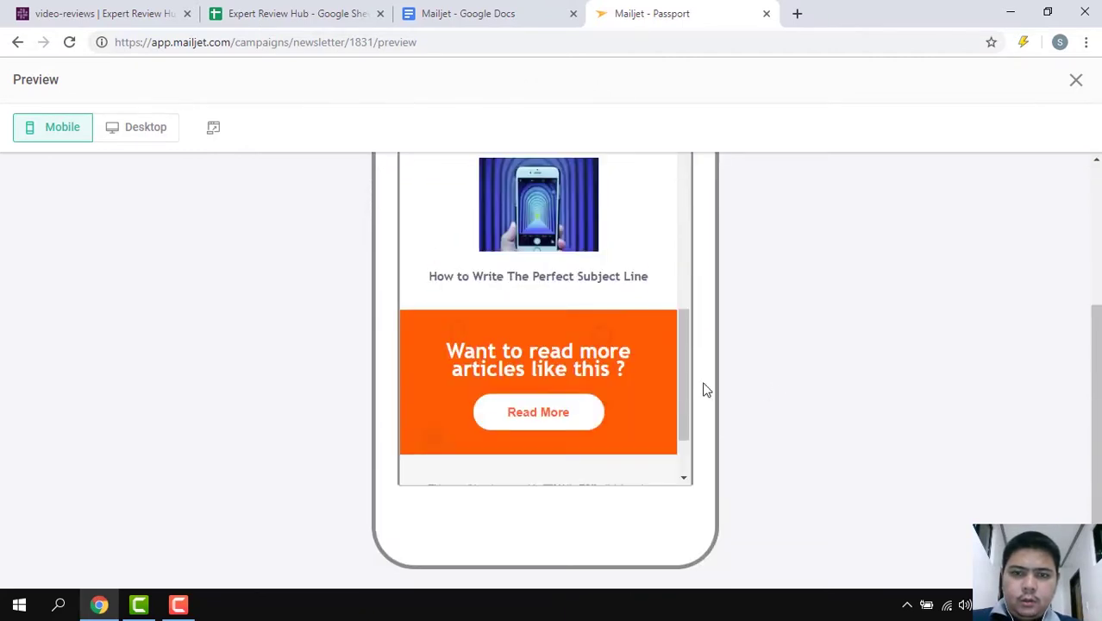
mouse_move(680, 362)
left_mouse_down()
mouse_move(683, 378)
mouse_move(700, 144)
left_mouse_up()
scroll(895, 386, "up", 3)
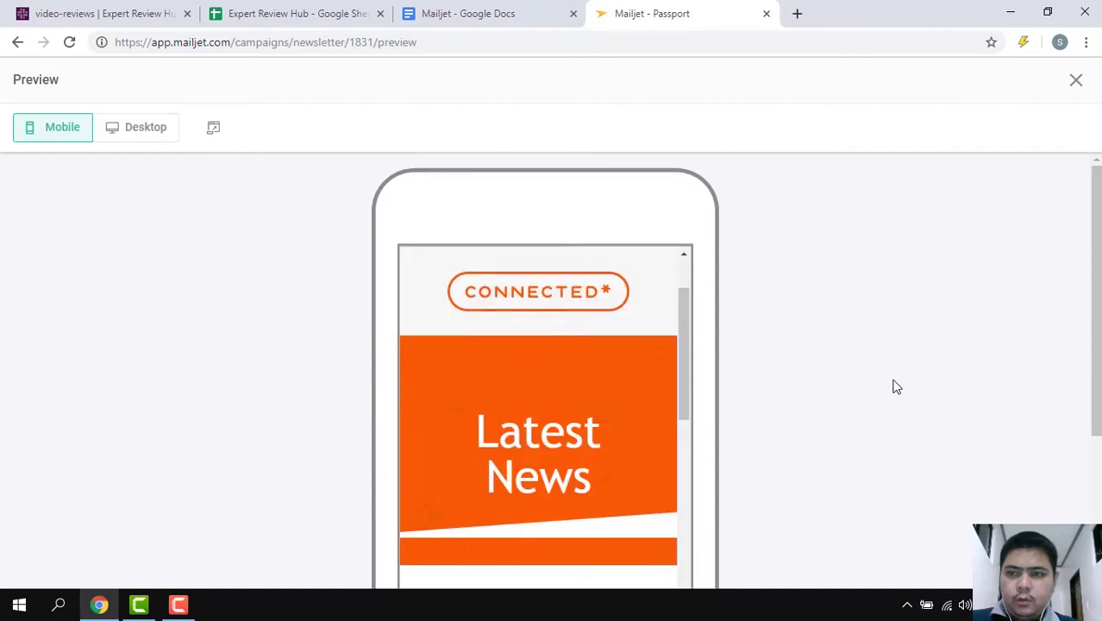
left_click(131, 133)
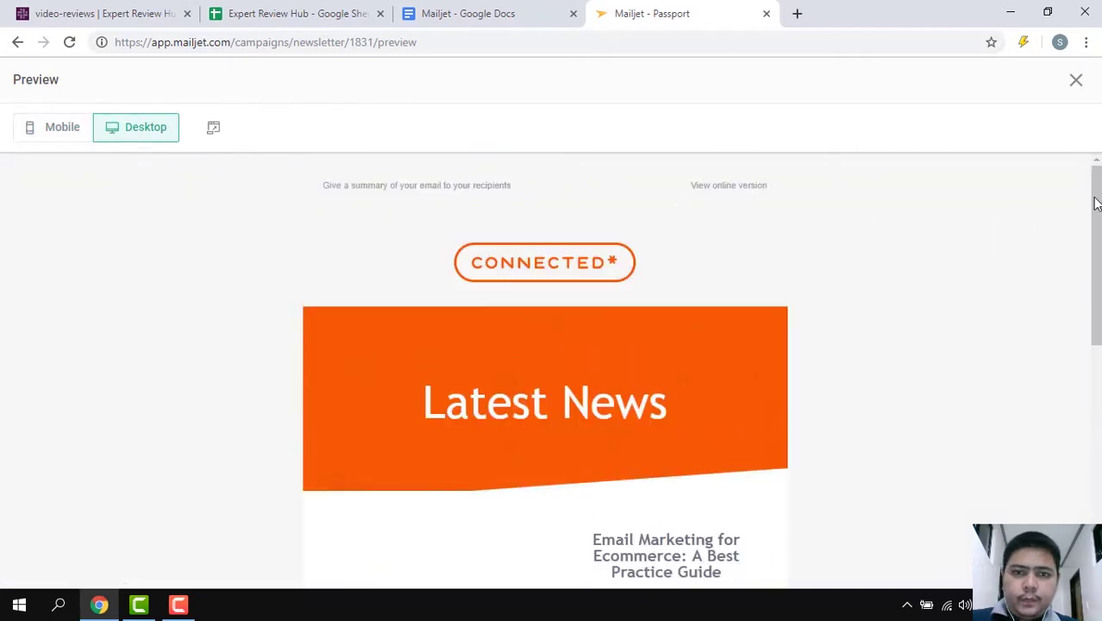
mouse_move(1095, 202)
left_mouse_down()
mouse_move(1091, 405)
mouse_move(1095, 183)
left_mouse_up()
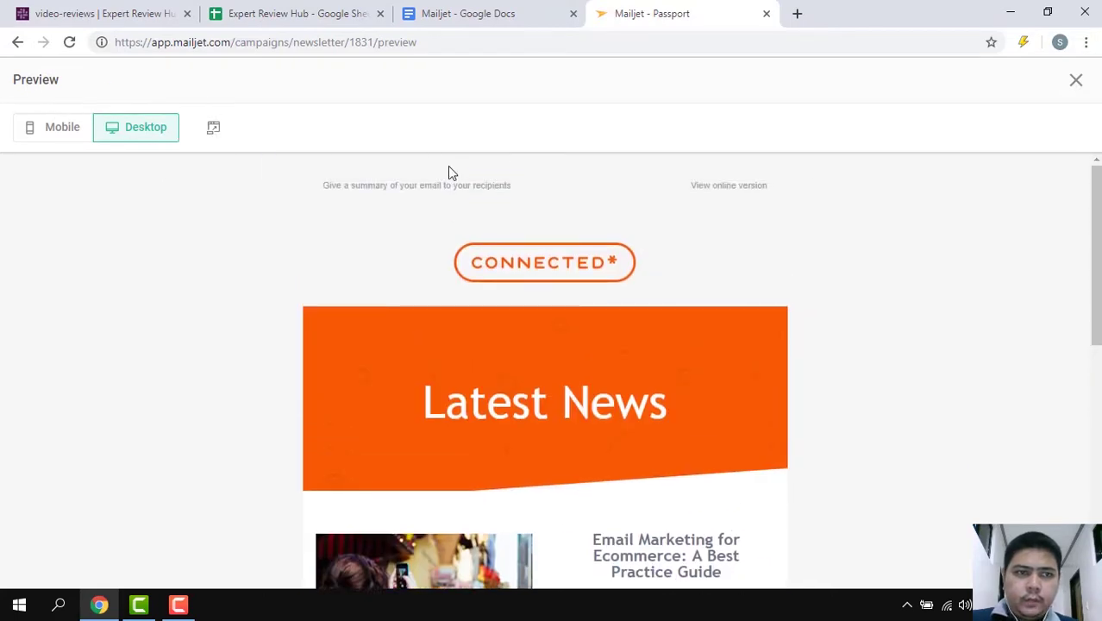
left_click(1077, 79)
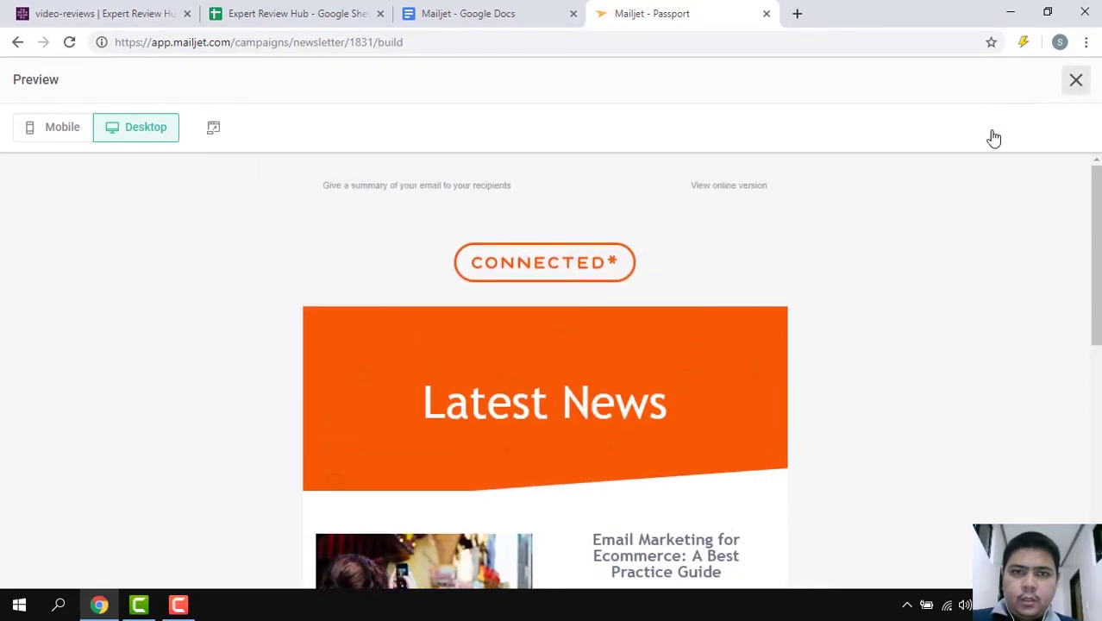
Step: Send a test of the Connected email to the recently used address
left_click(923, 83)
left_click(862, 146)
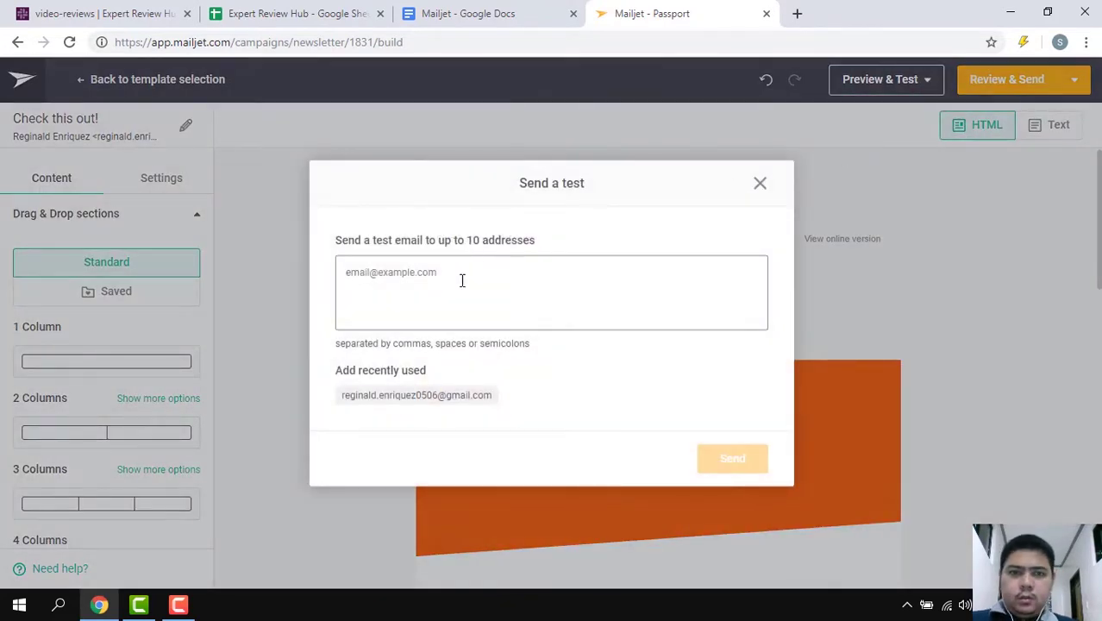
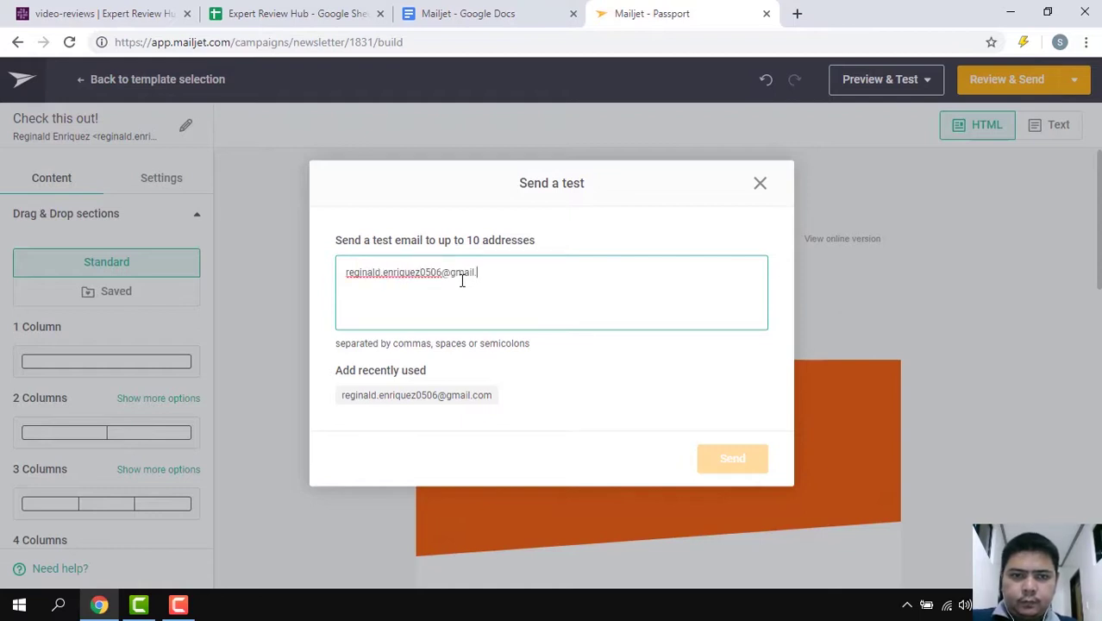
left_click(447, 402)
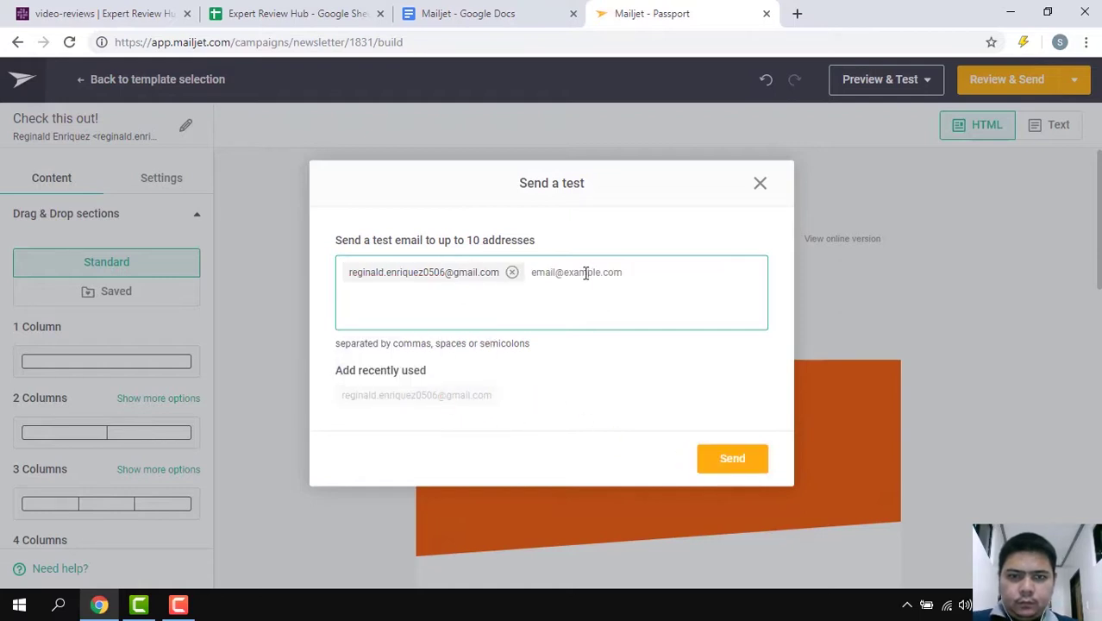
left_click(722, 464)
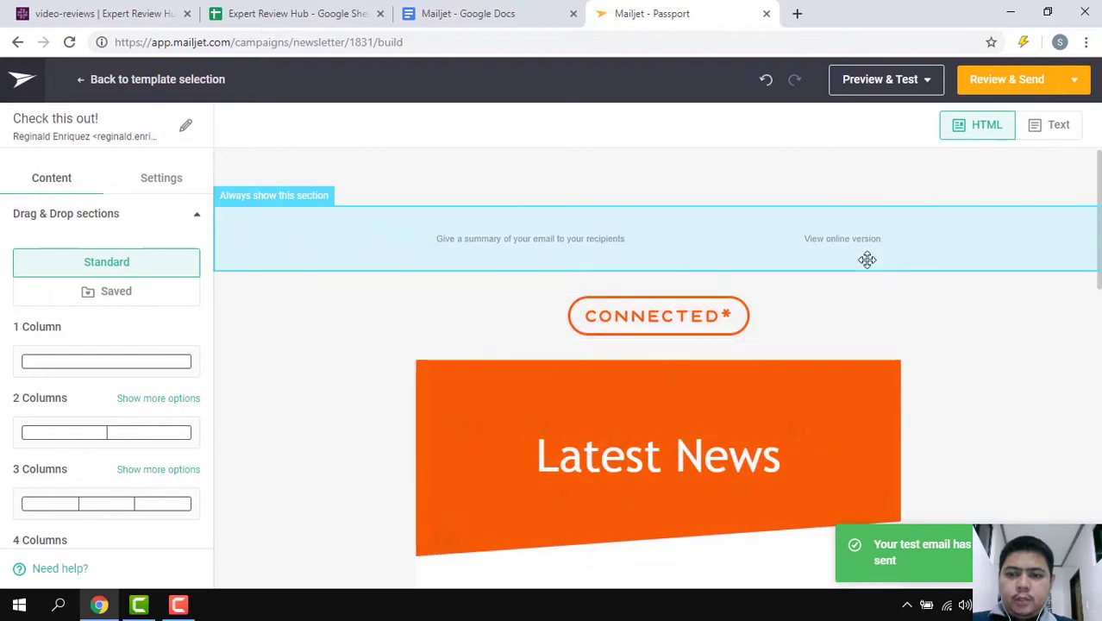
Step: Load Gmail in a new tab and read through the '[TEST] Check this out!' email
left_click(807, 20)
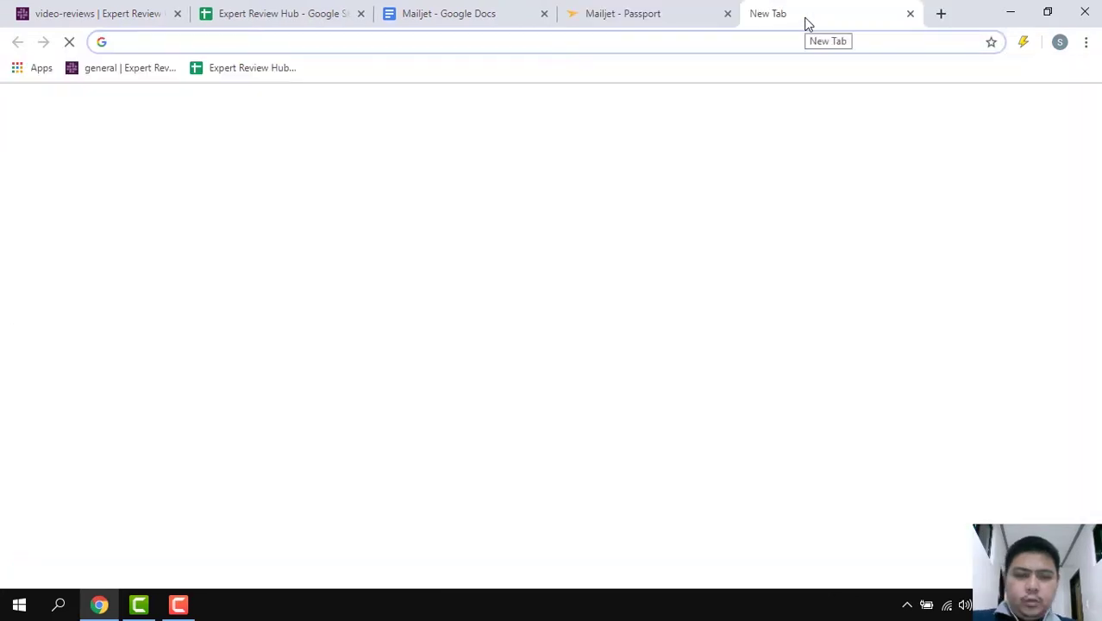
type("gmail.com")
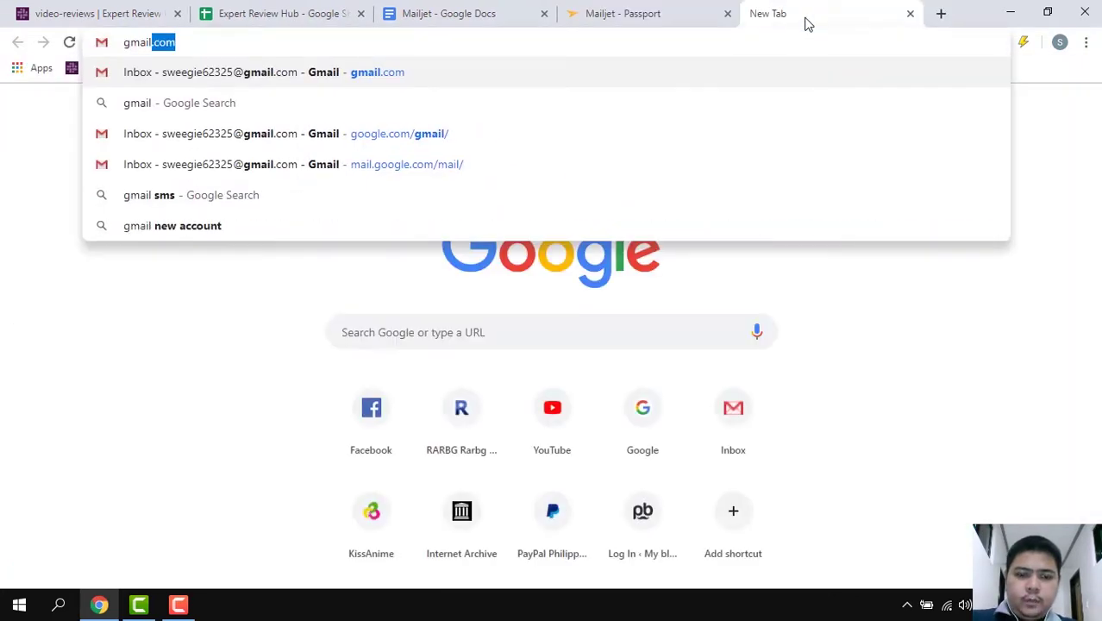
key("Return")
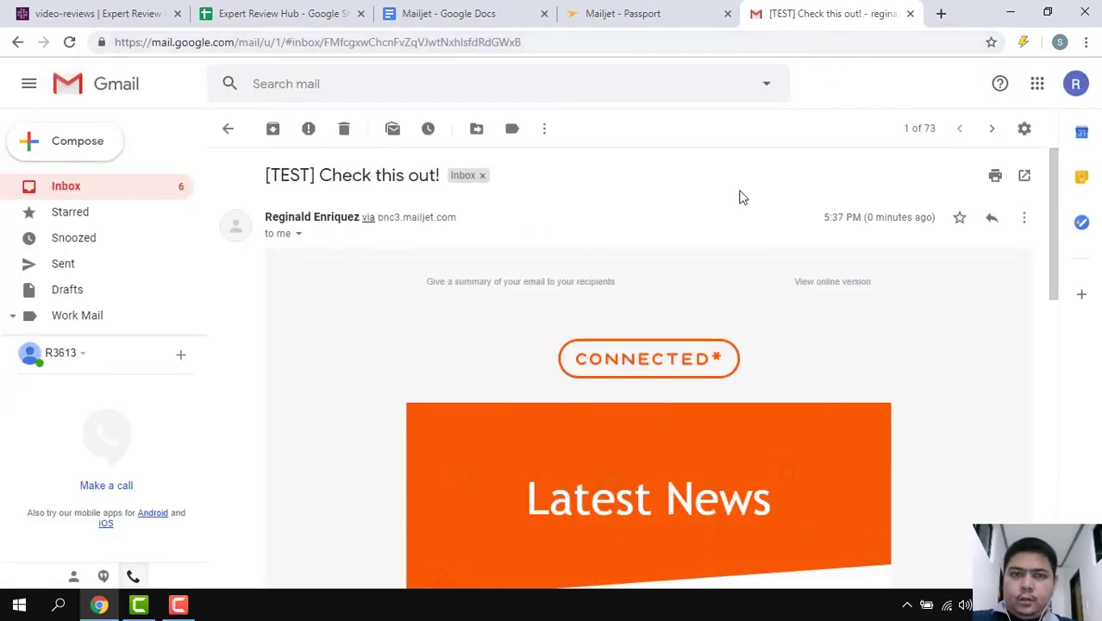
mouse_move(1049, 204)
left_mouse_down()
mouse_move(1056, 405)
mouse_move(1071, 167)
mouse_move(1063, 442)
mouse_move(1073, 439)
mouse_move(1082, 156)
mouse_move(675, 44)
left_mouse_up()
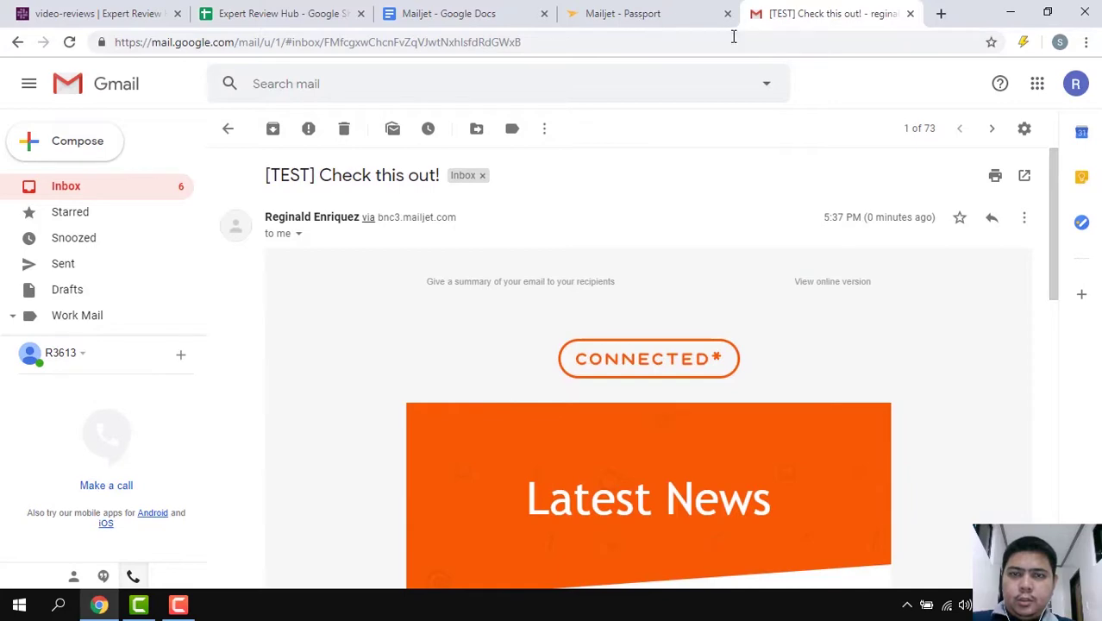
Step: Close Gmail, move to Review & Send, and open the contact list selection
key("ctrl+w")
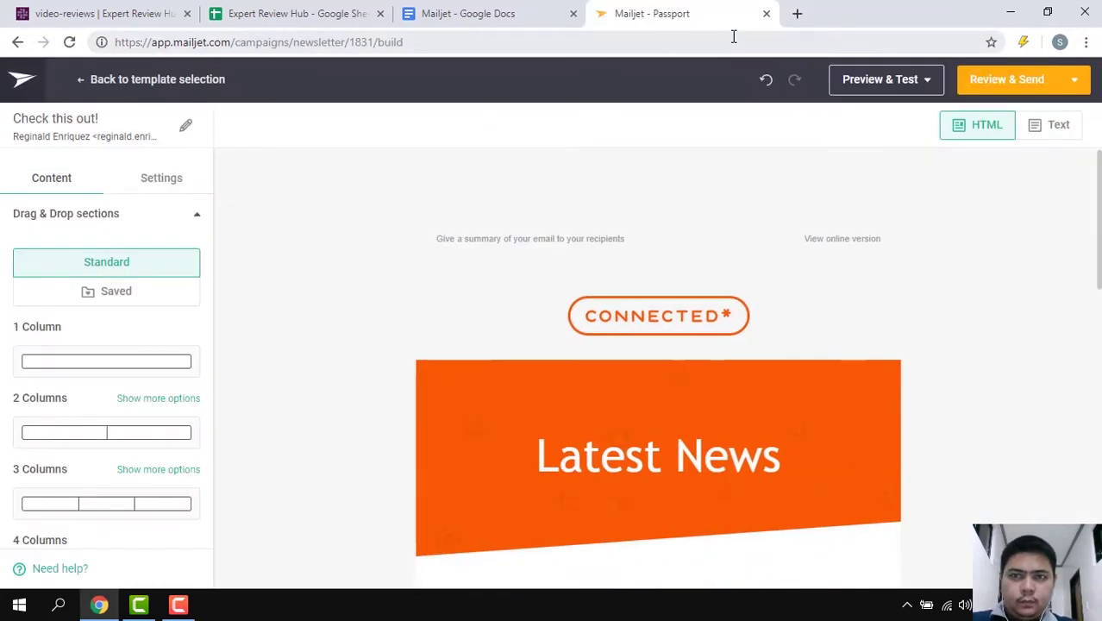
left_click_drag(1099, 189, 1095, 336)
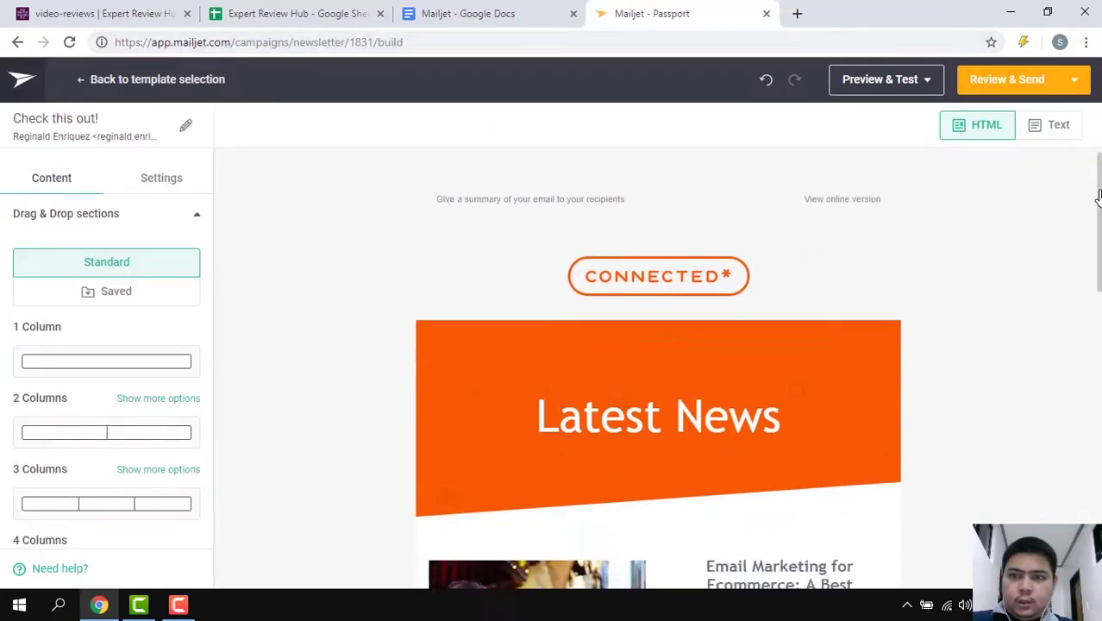
scroll(1090, 253, "up", 10)
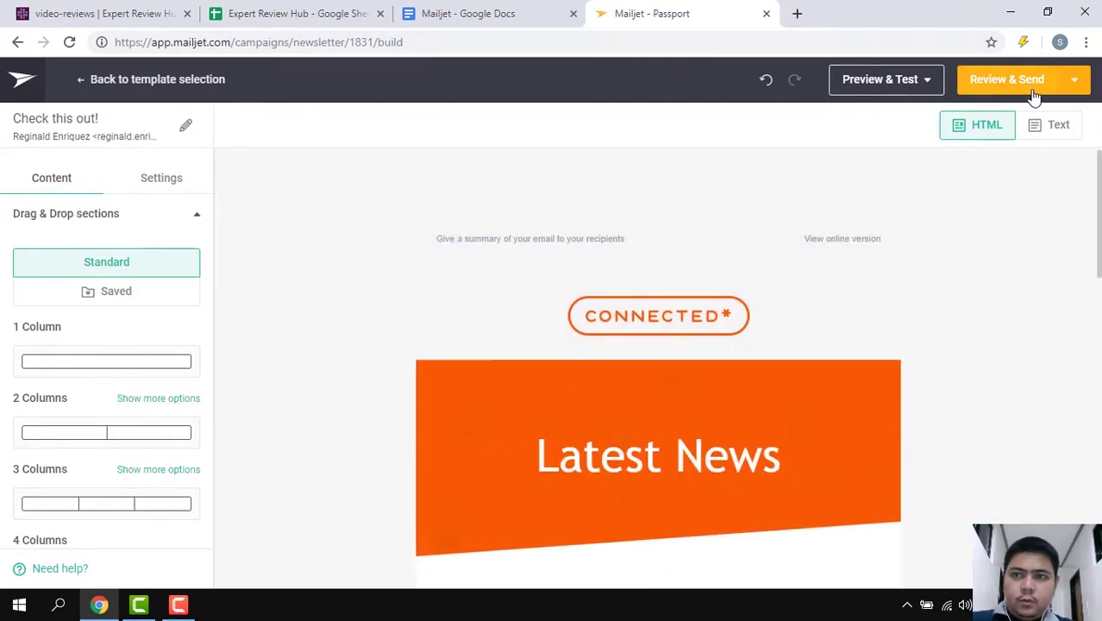
left_click(1029, 87)
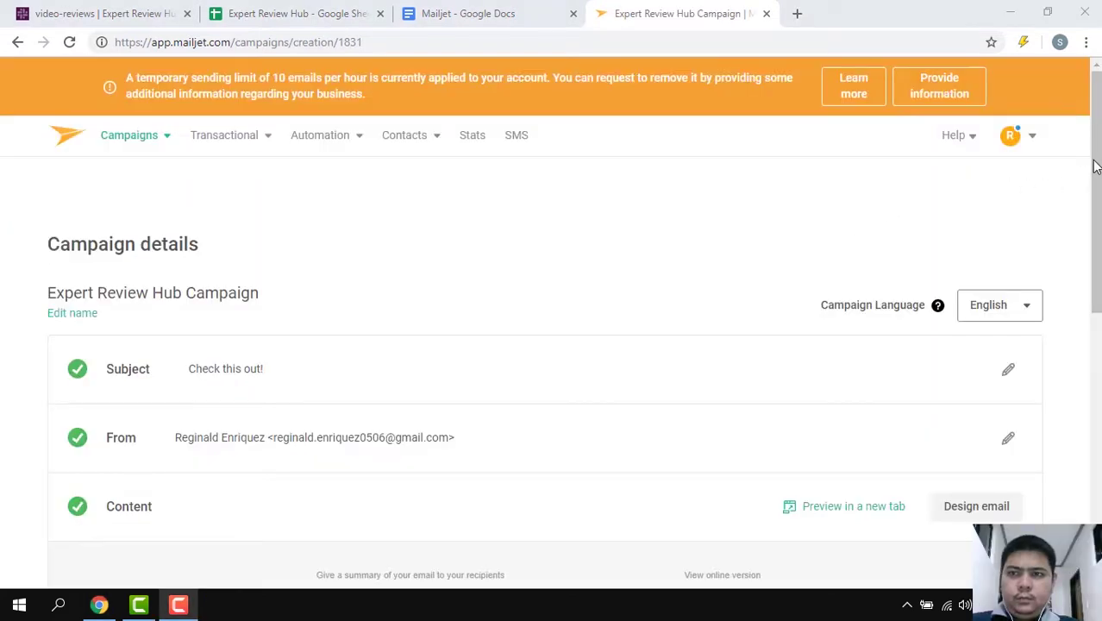
left_click_drag(1098, 170, 1094, 198)
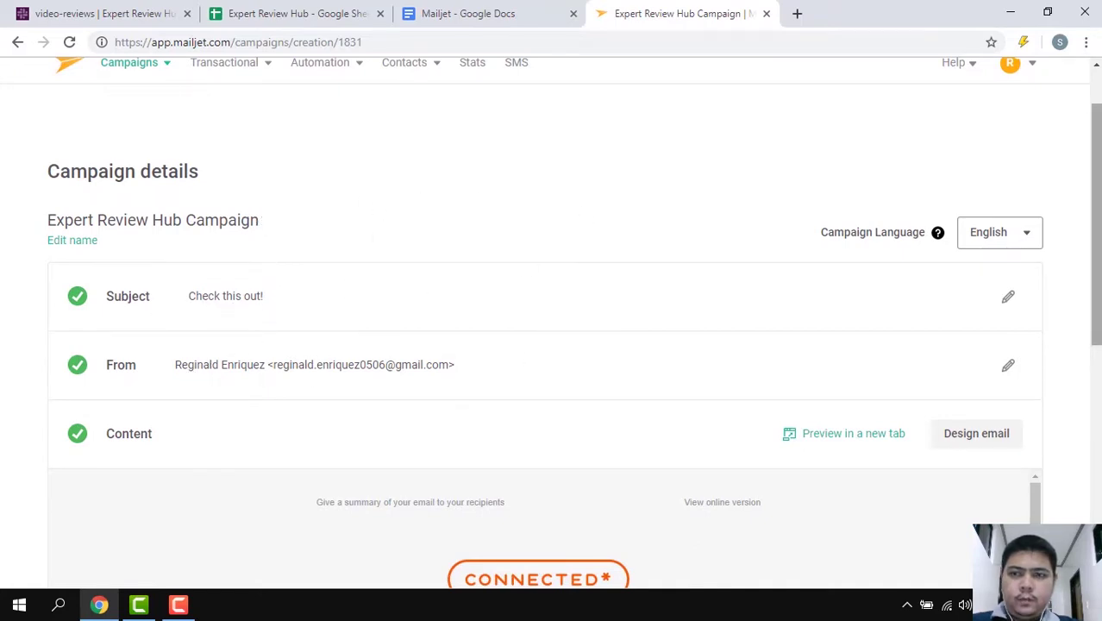
scroll(1096, 258, "down", 2)
left_click_drag(1097, 313, 1098, 460)
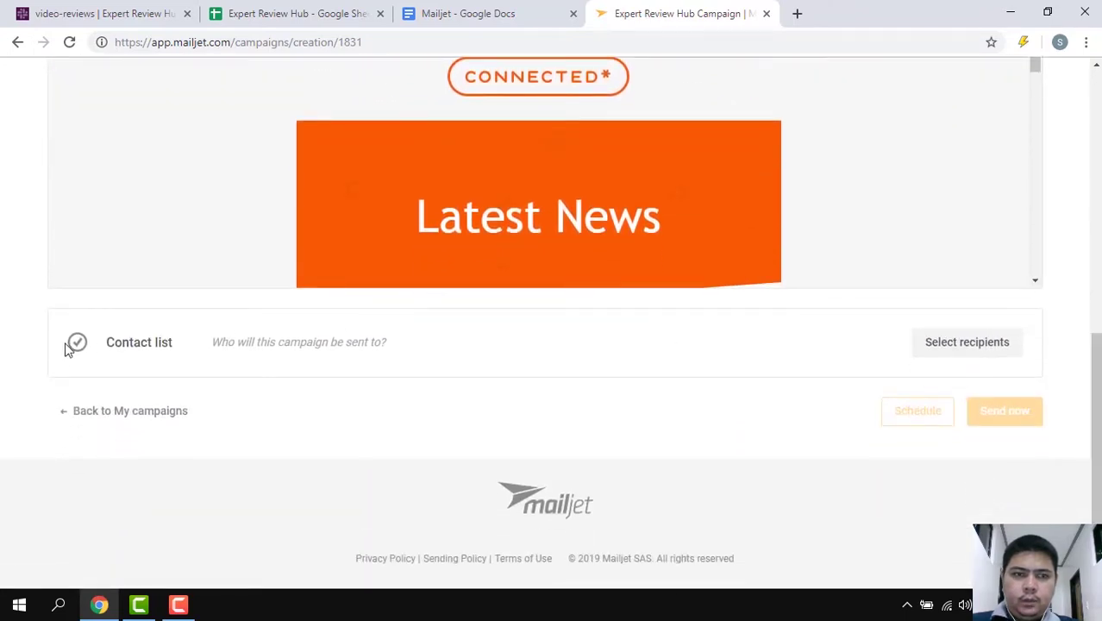
left_click(935, 342)
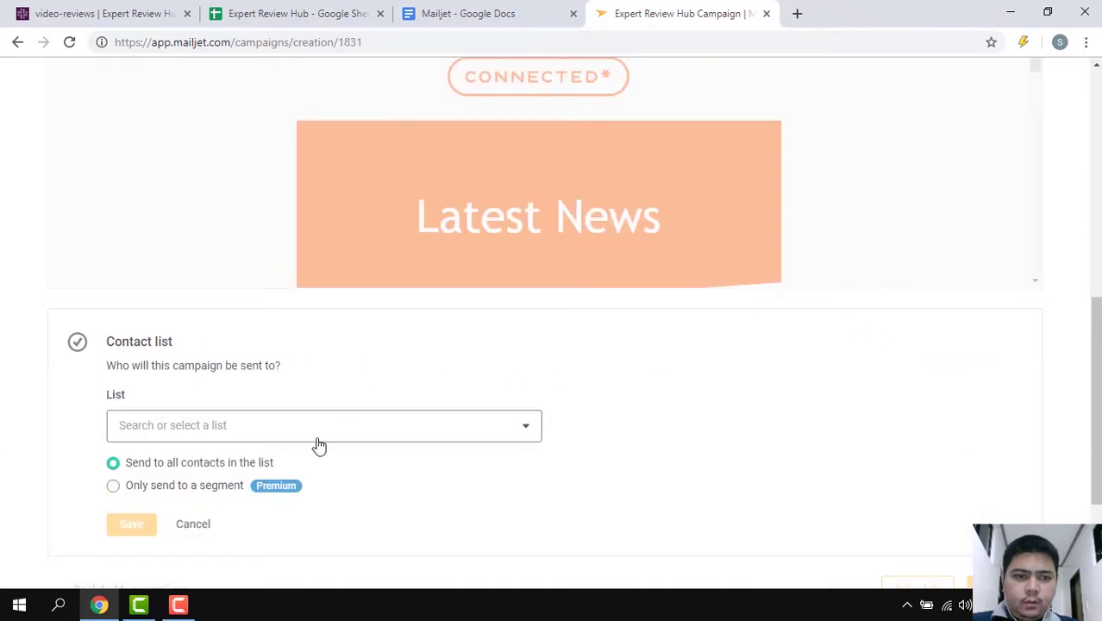
Step: Create a new contact list with manually inserted contacts as its source
left_click(362, 426)
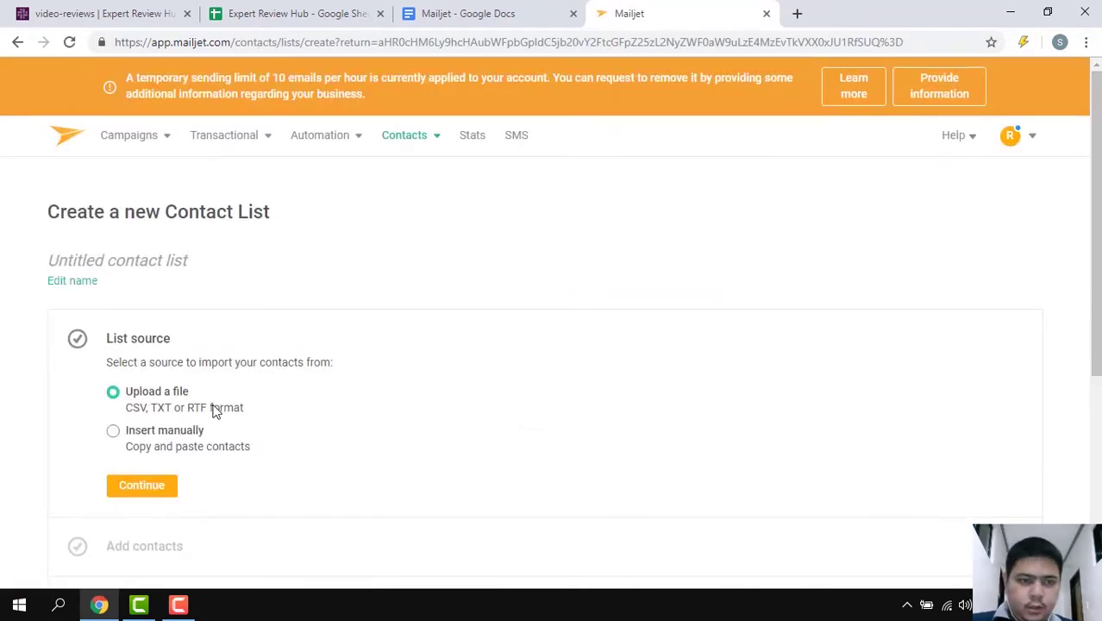
left_click(111, 436)
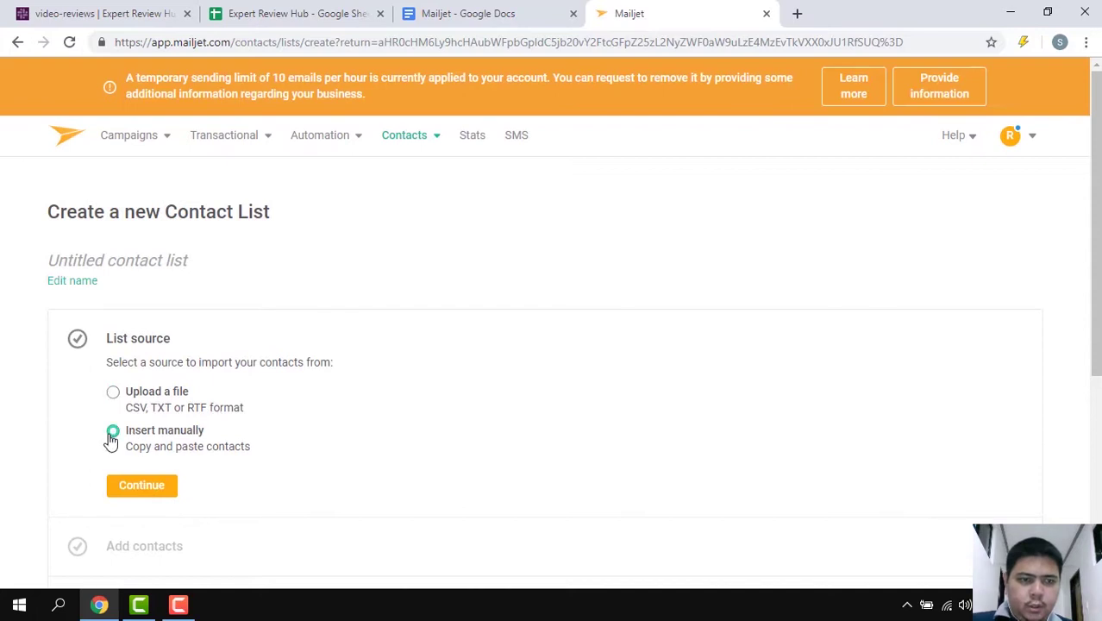
left_click(143, 487)
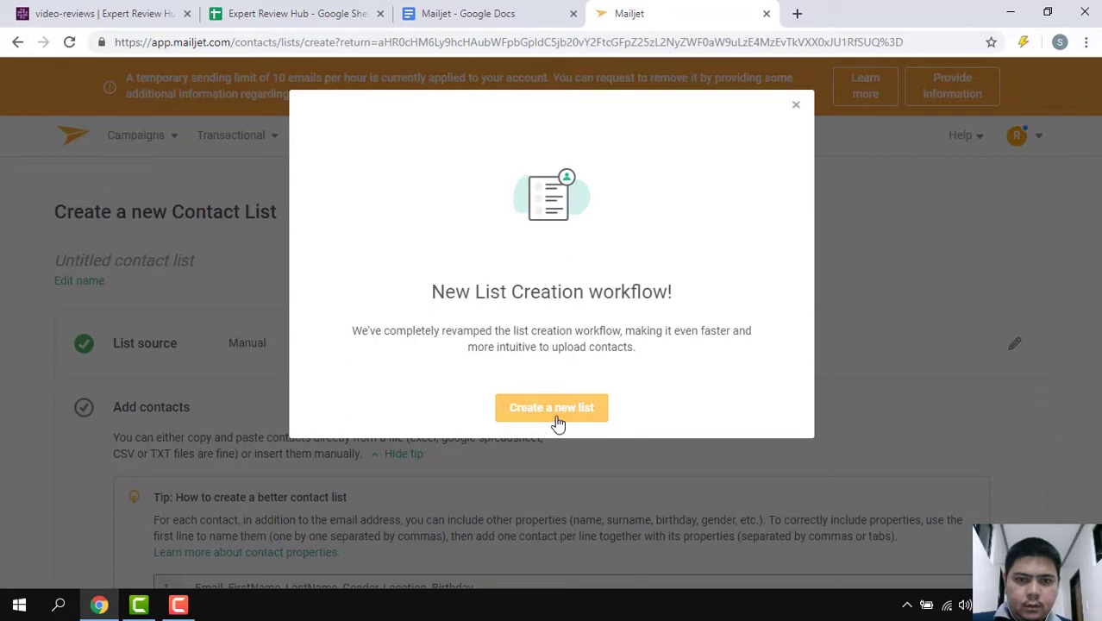
left_click(794, 105)
scroll(418, 311, "down", 2)
scroll(418, 312, "down", 2)
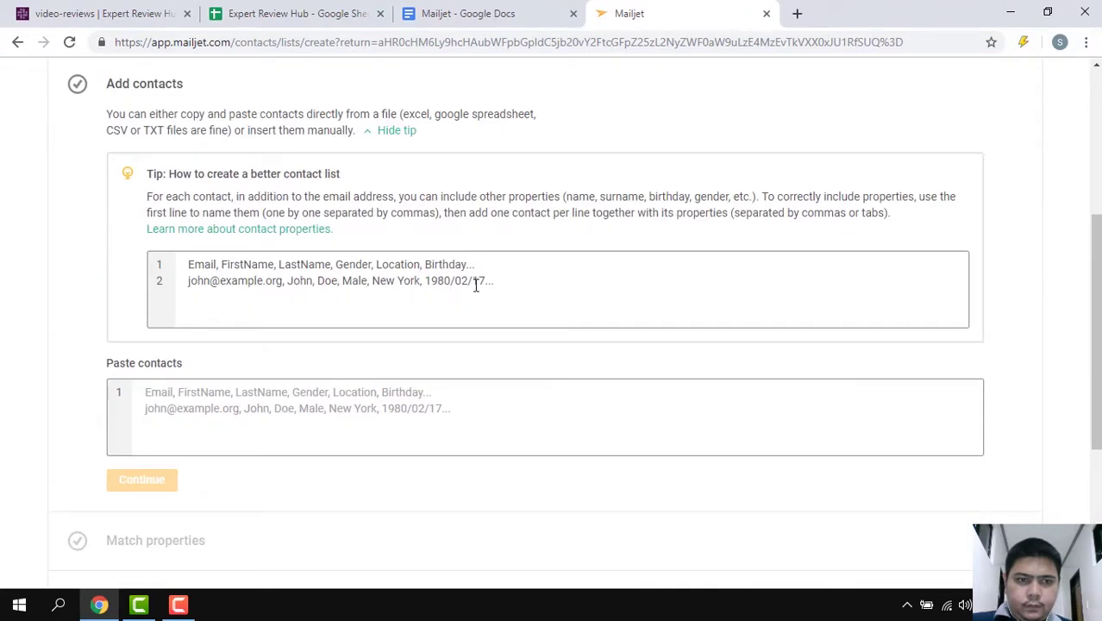
Step: Enter two contact email addresses on separate lines and certify sending-policy consent
left_click(161, 405)
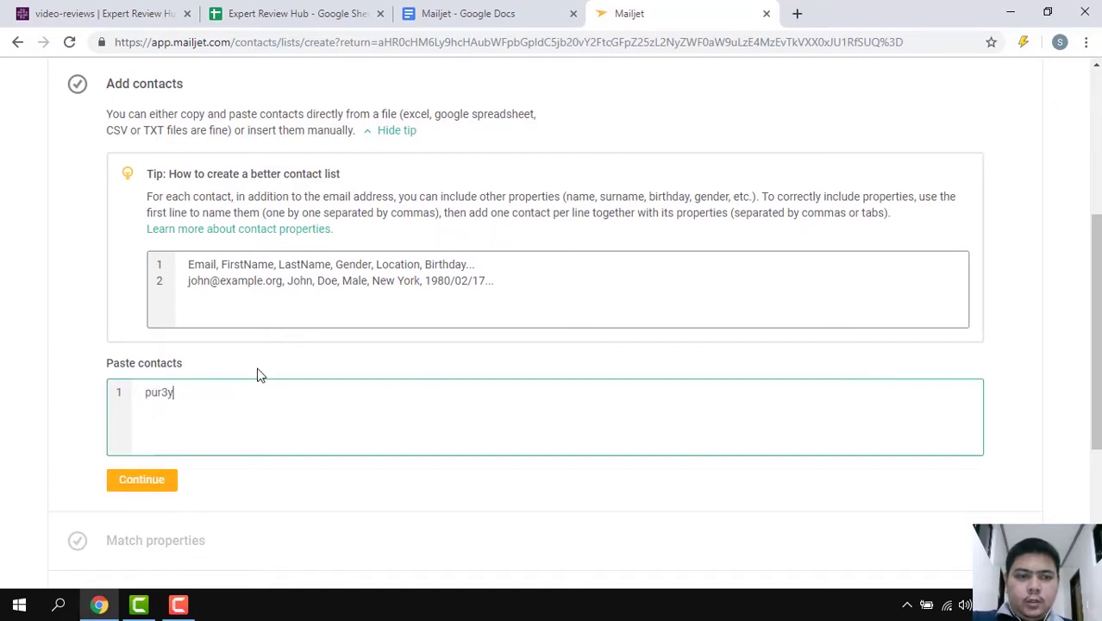
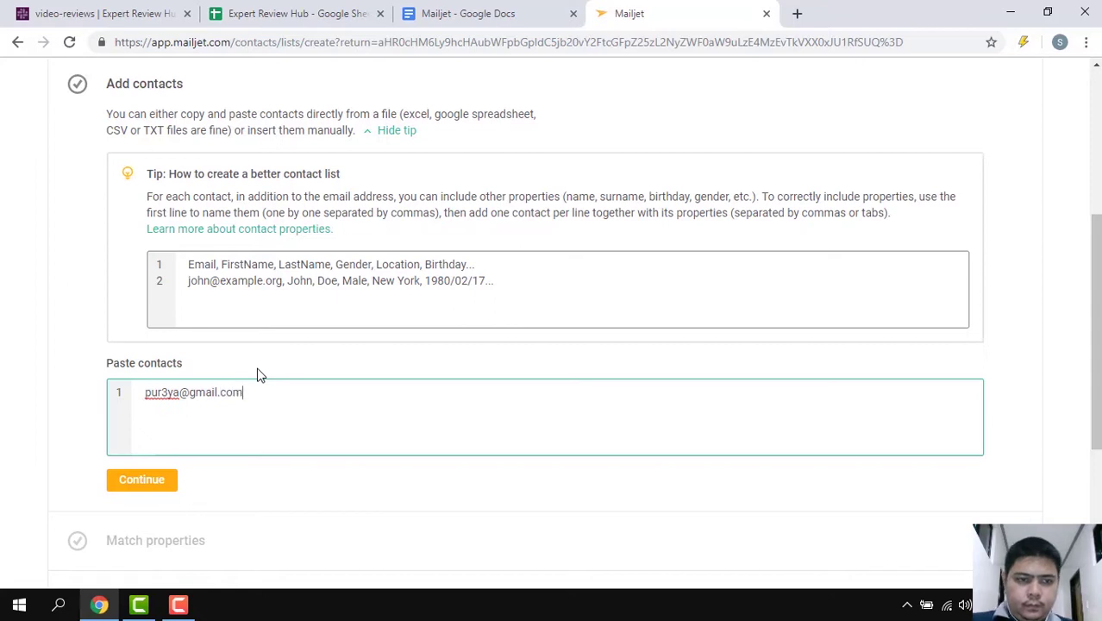
key("Return")
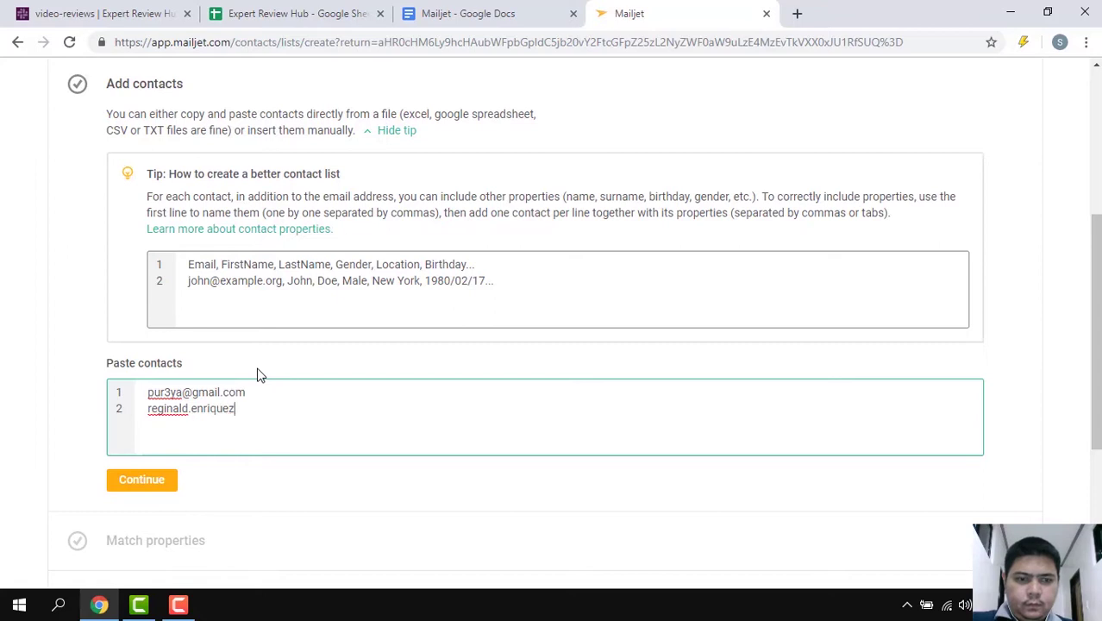
type("@gmai")
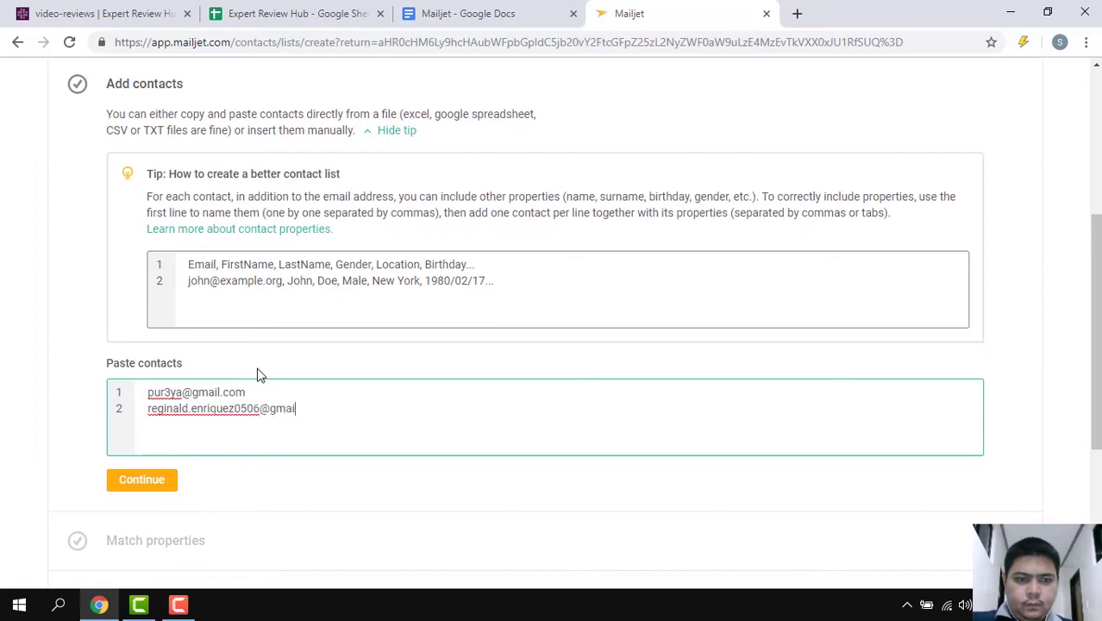
type("om")
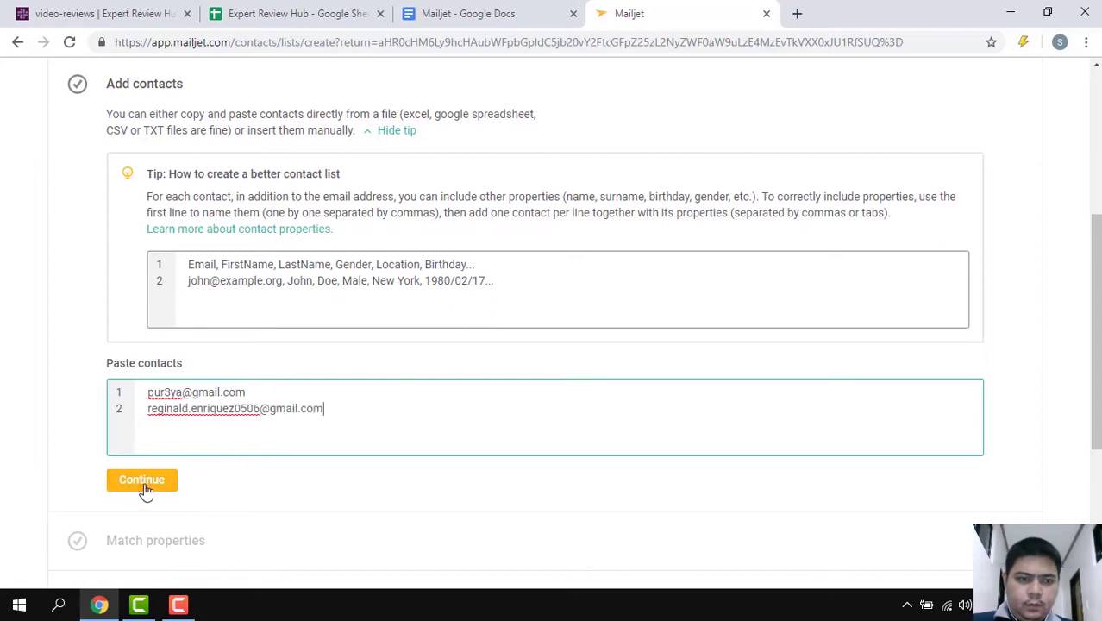
left_click(146, 491)
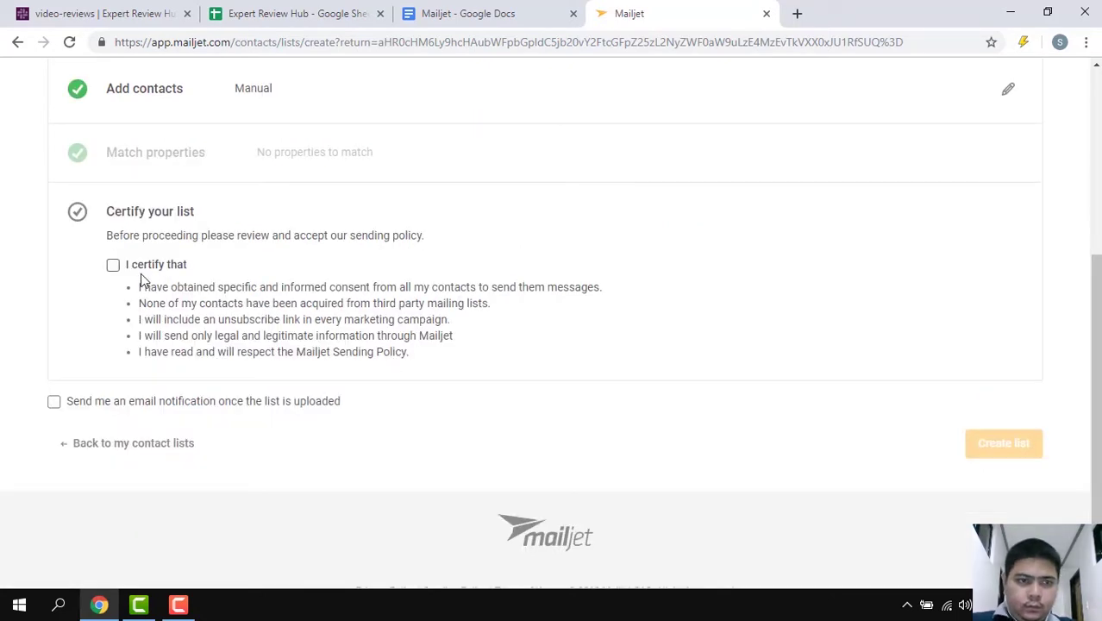
left_click(116, 271)
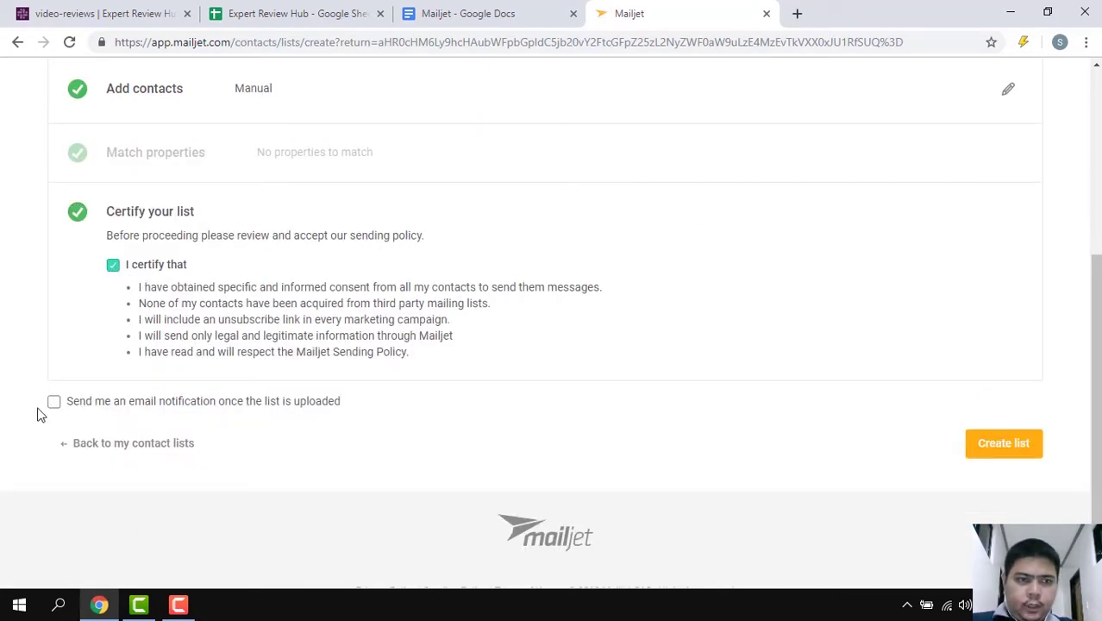
Step: Name the new list 'Test Contact List' and save the name
left_click(992, 448)
type("C")
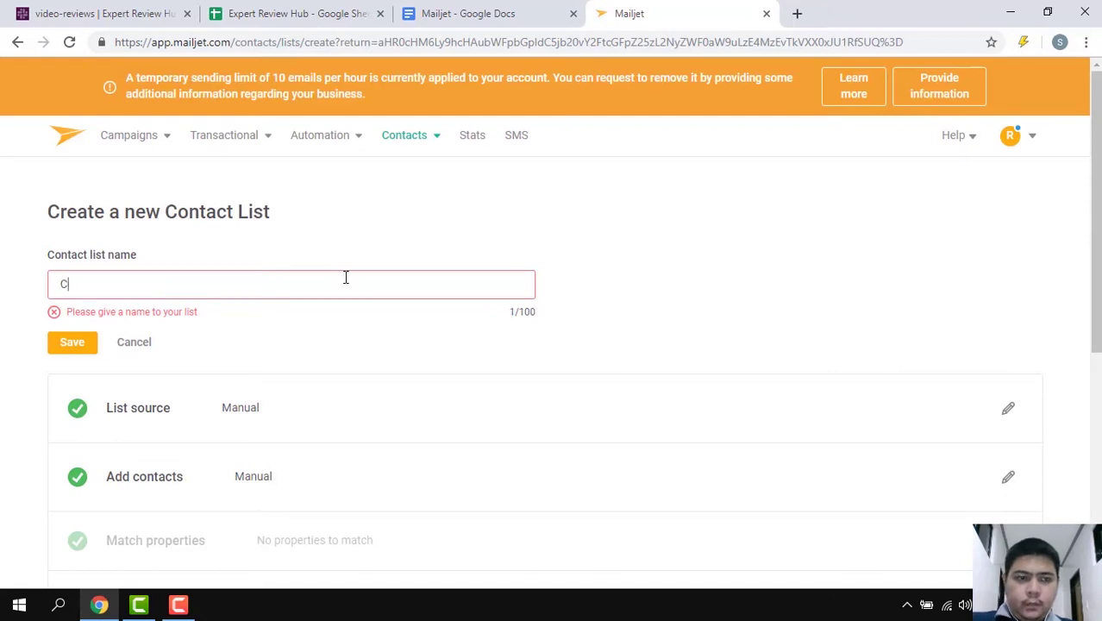
key("BackSpace")
type("C")
key("BackSpace")
type("Test Contact List")
left_click(76, 347)
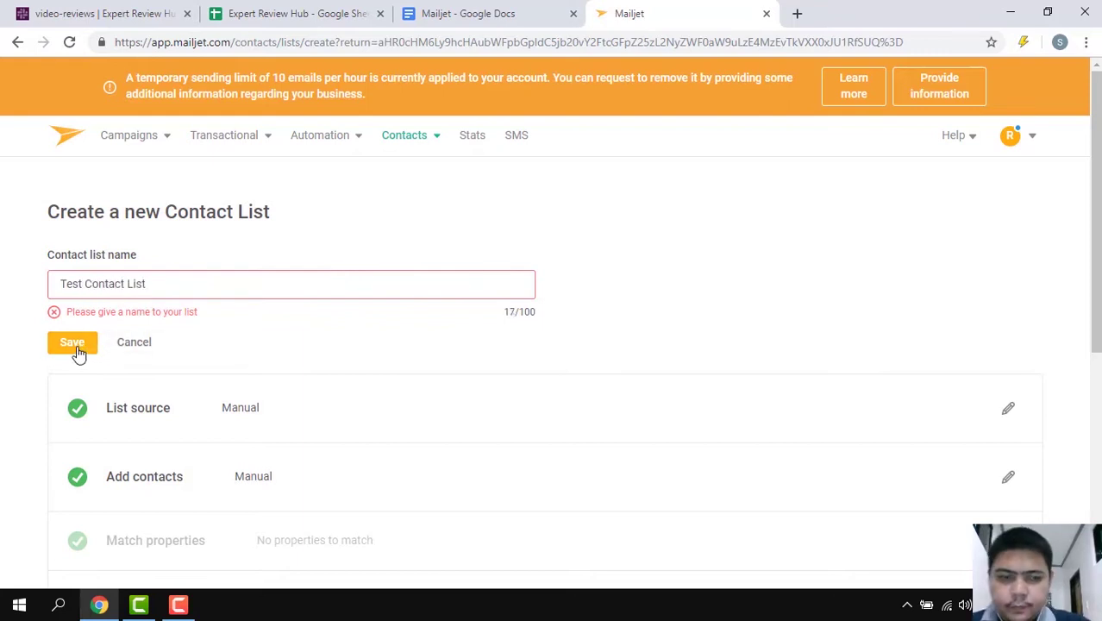
Step: Scroll through the new contact list form to review its settings
scroll(76, 350, "down", 4)
scroll(345, 349, "up", 2)
scroll(345, 347, "down", 2)
scroll(345, 347, "down", 1)
scroll(345, 341, "up", 1)
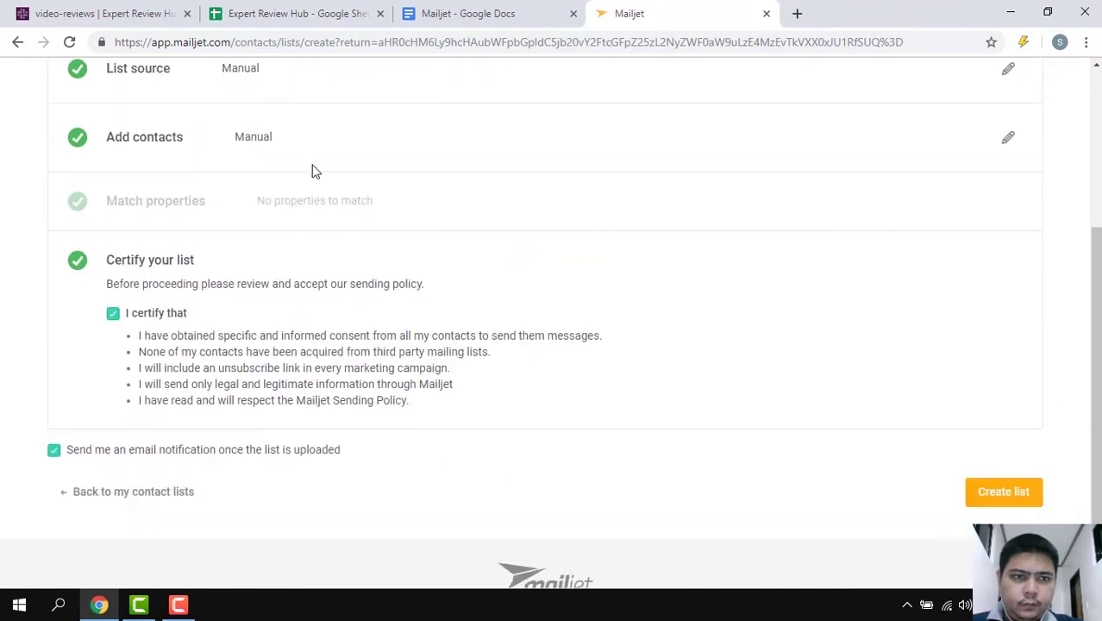
scroll(301, 280, "up", 2)
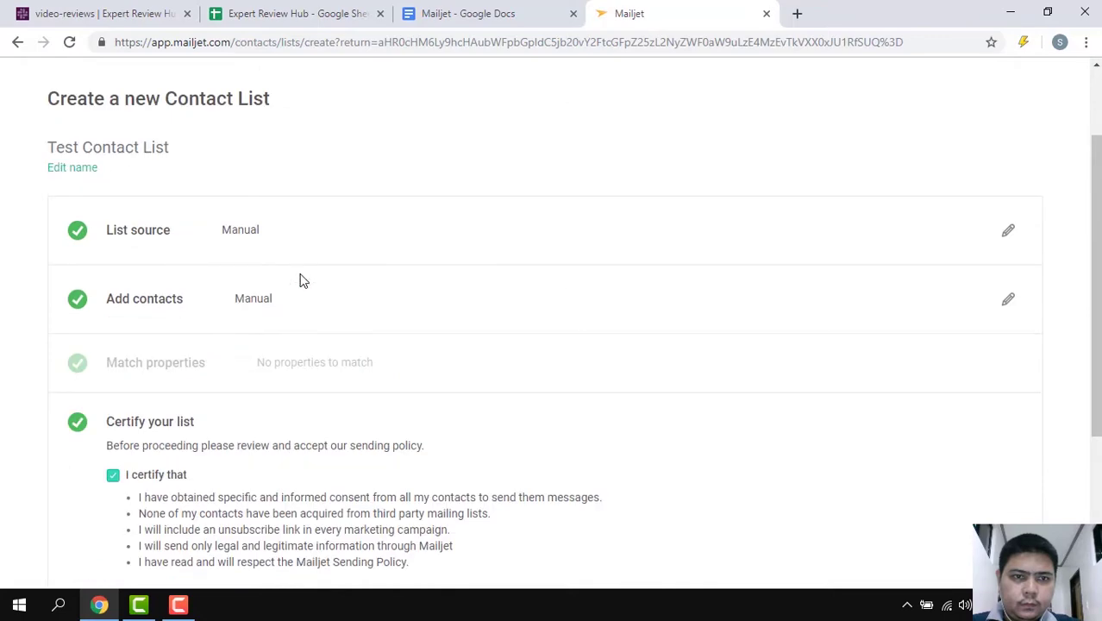
scroll(301, 280, "down", 2)
scroll(302, 280, "down", 1)
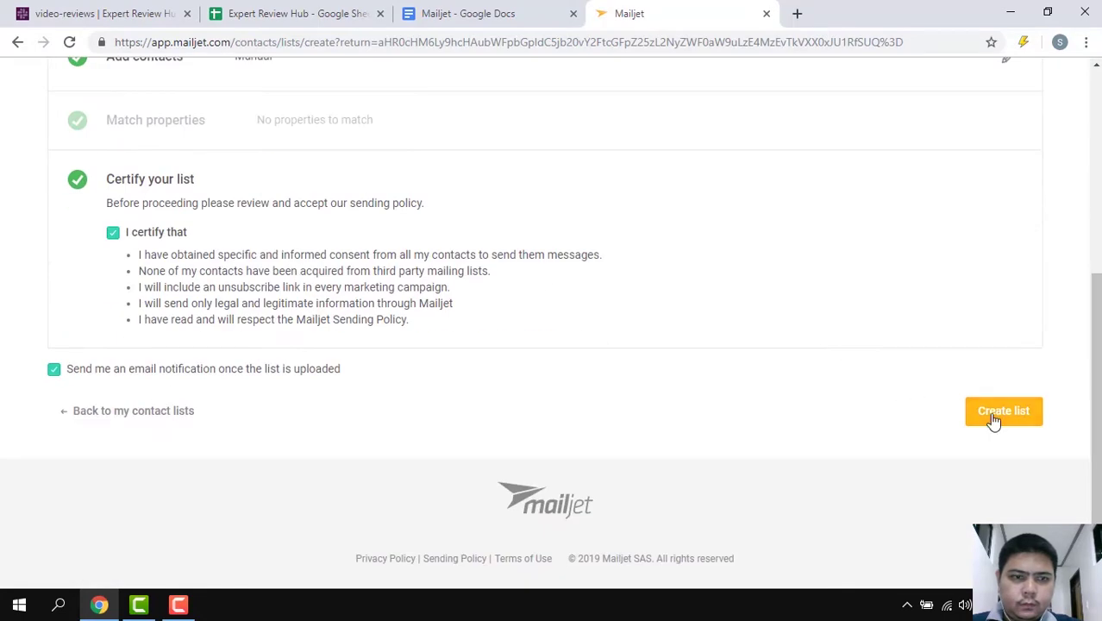
scroll(546, 423, "up", 2)
scroll(542, 414, "up", 3)
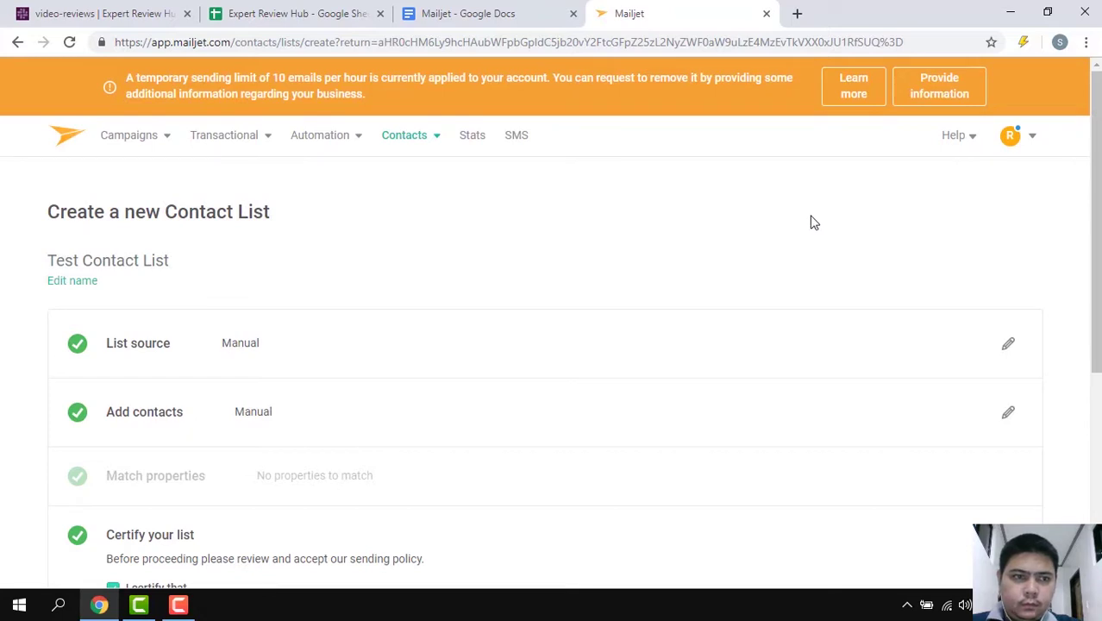
scroll(547, 303, "down", 4)
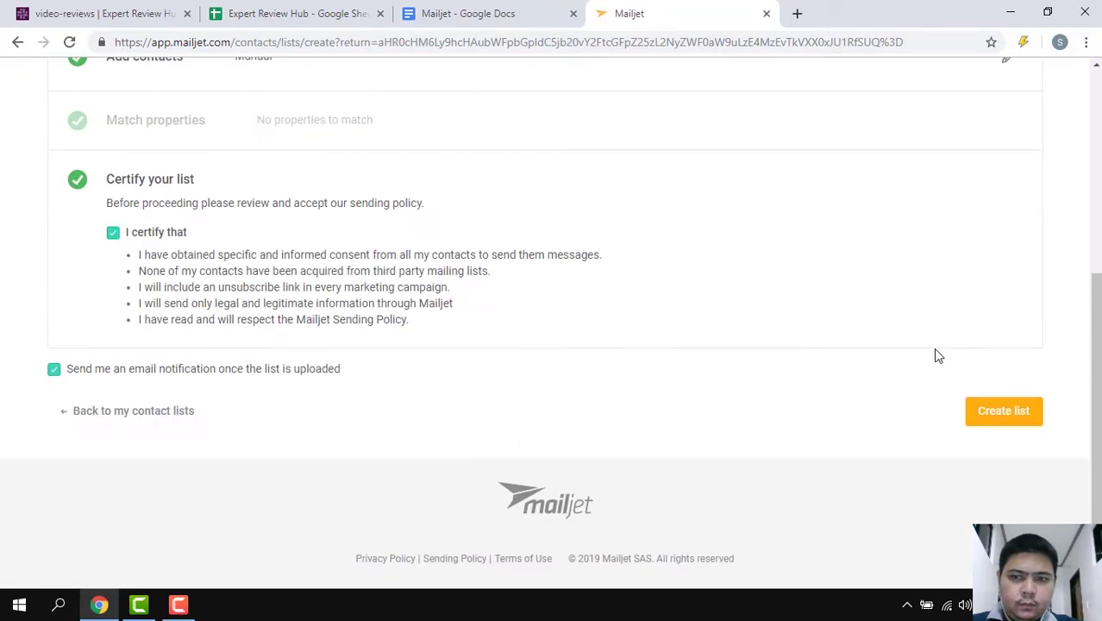
Step: Create Test Contact List and return to the campaign
left_click(1003, 414)
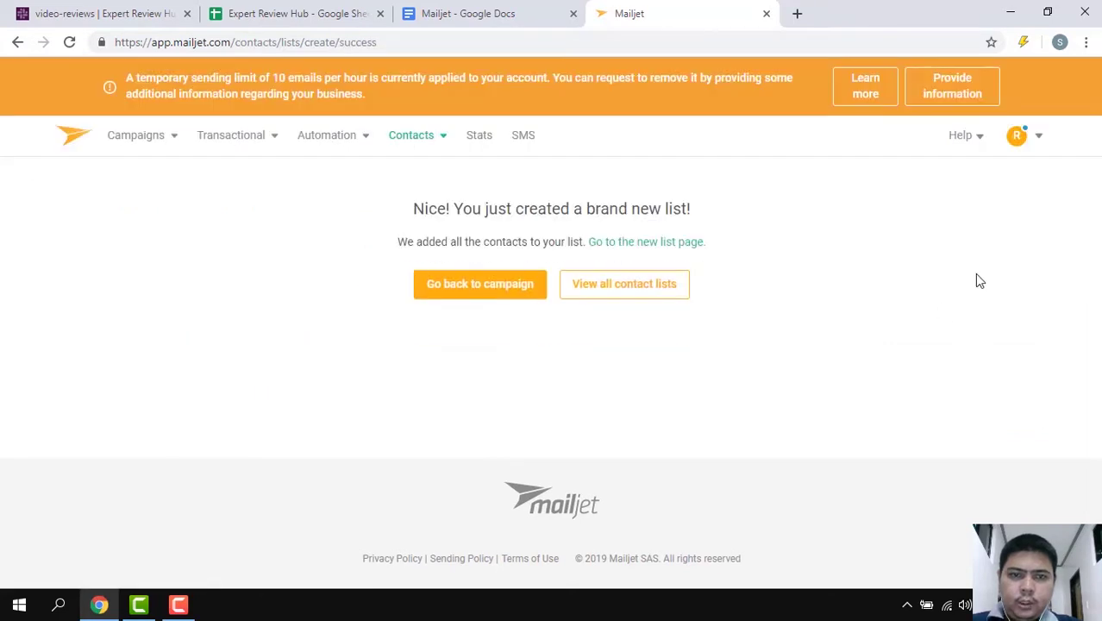
left_click_drag(463, 210, 694, 218)
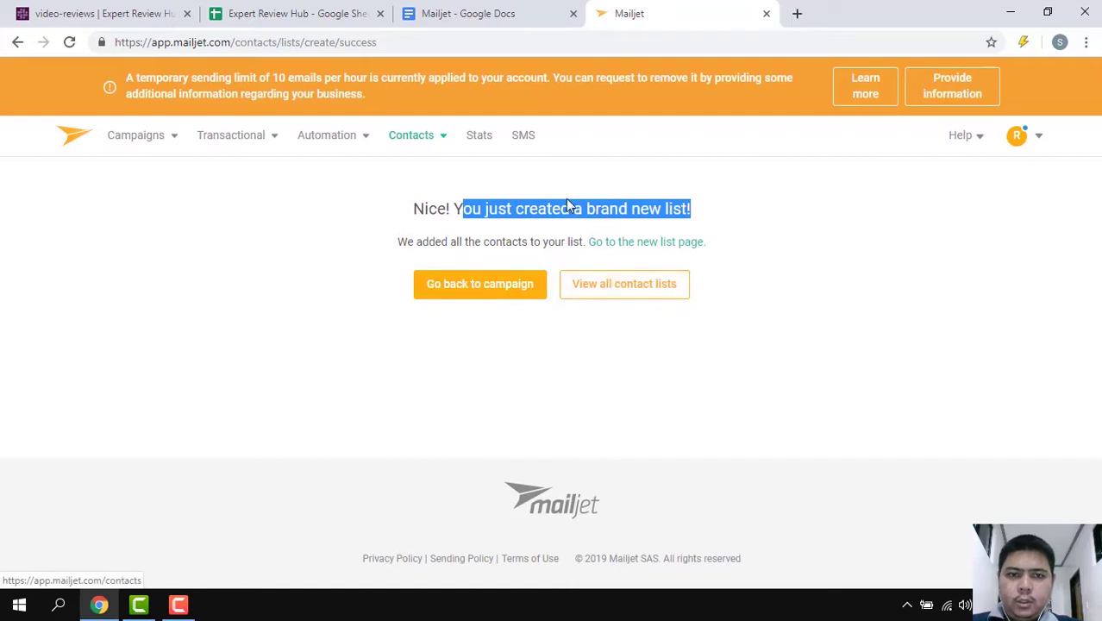
left_click(466, 297)
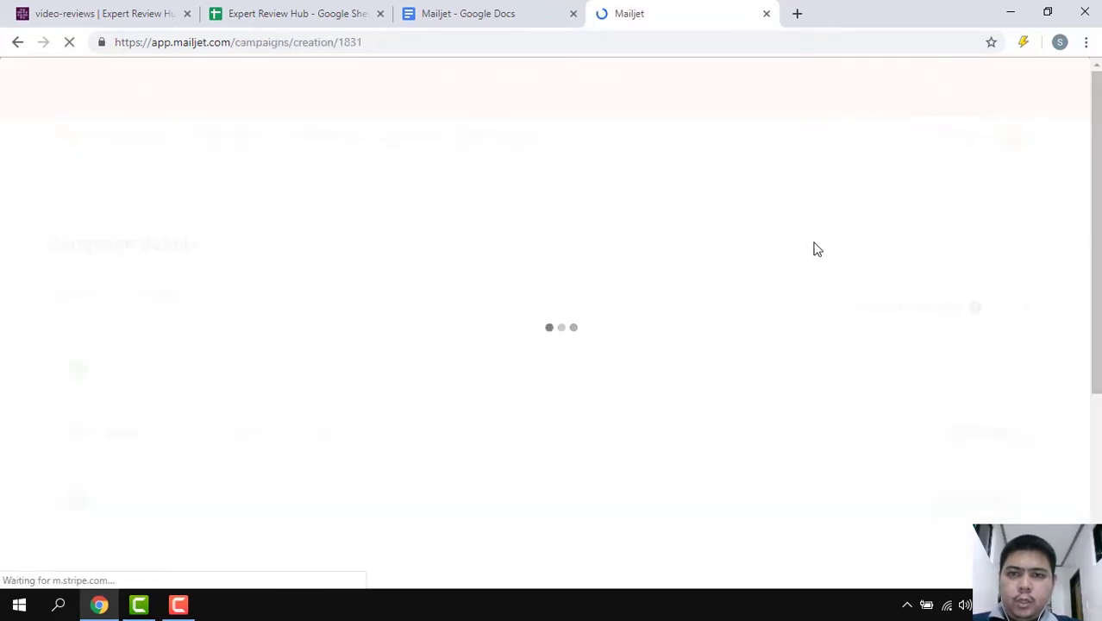
scroll(824, 245, "down", 10)
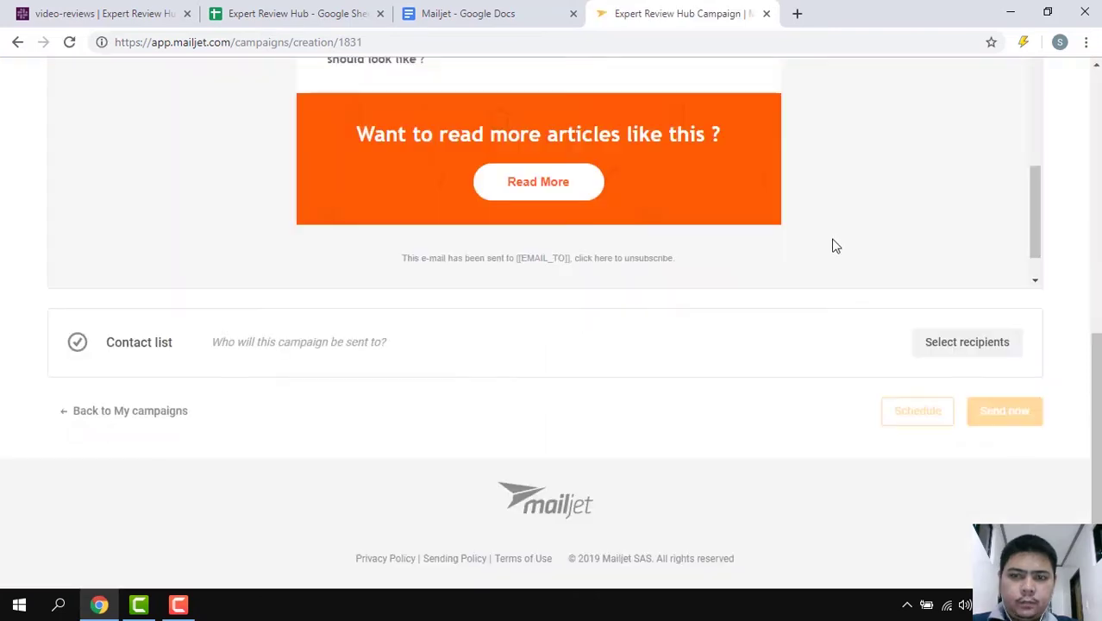
Step: Set Test Contact List as the campaign's recipients and send the campaign now
left_click(952, 345)
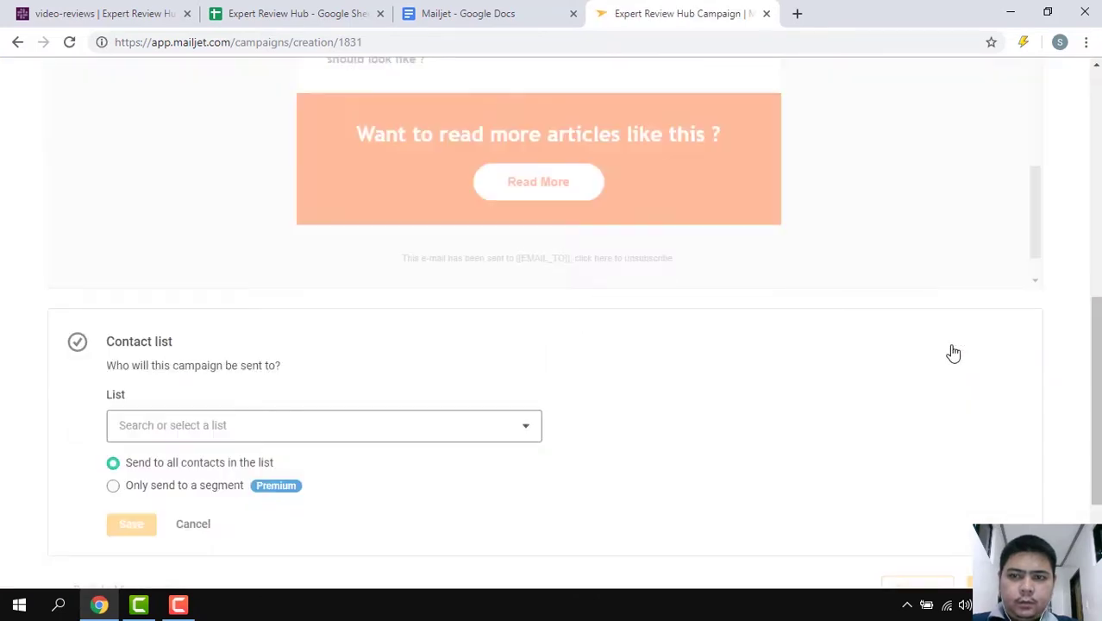
left_click(528, 429)
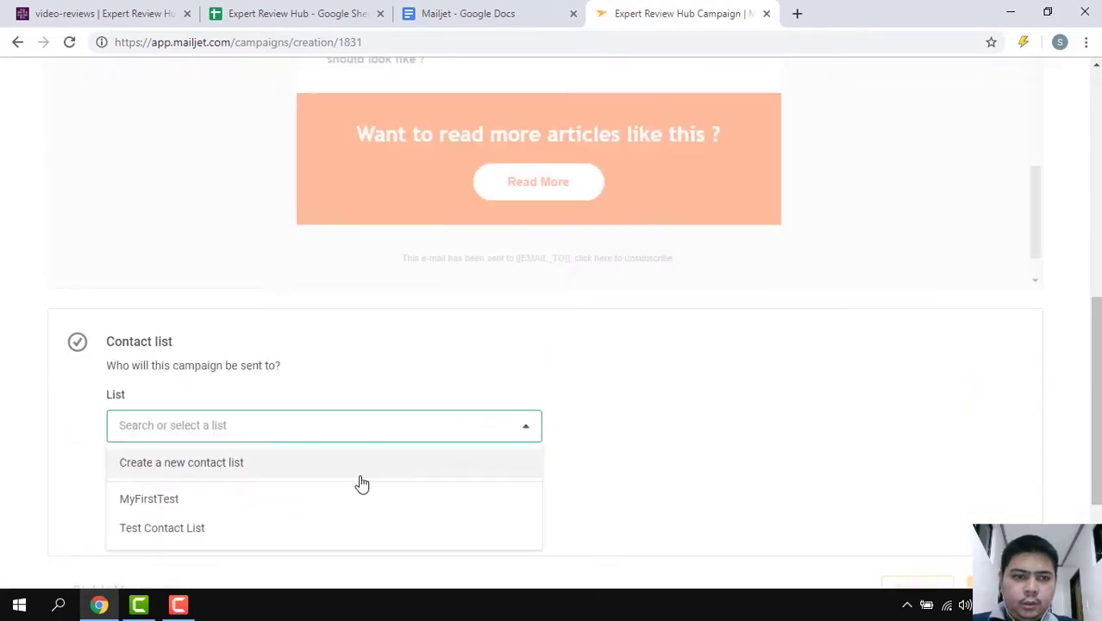
left_click(230, 527)
scroll(473, 362, "down", 3)
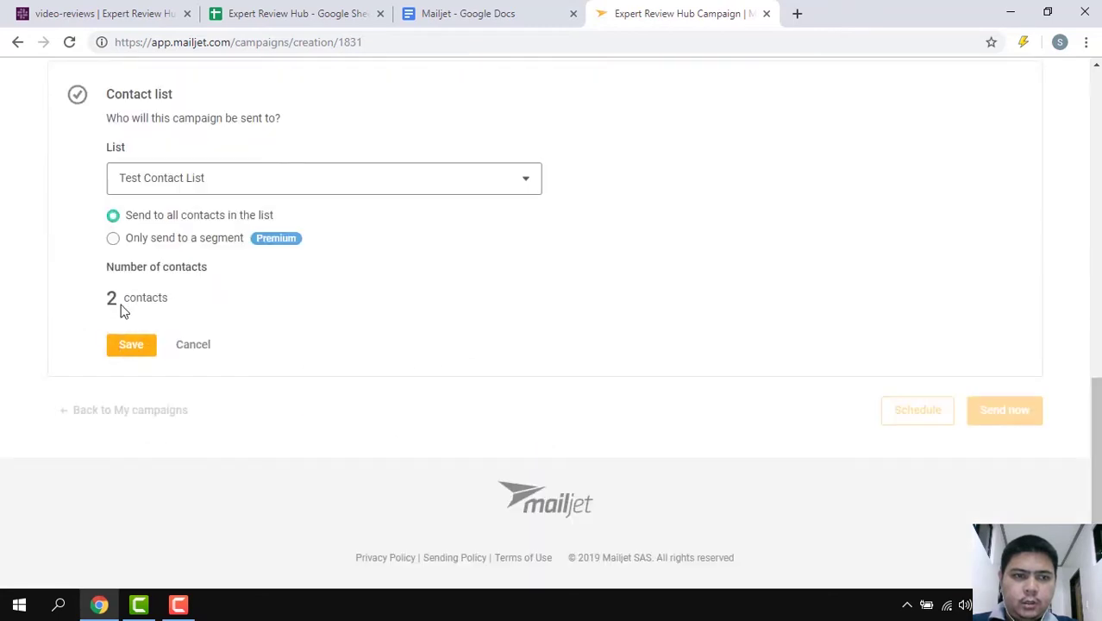
left_click(134, 346)
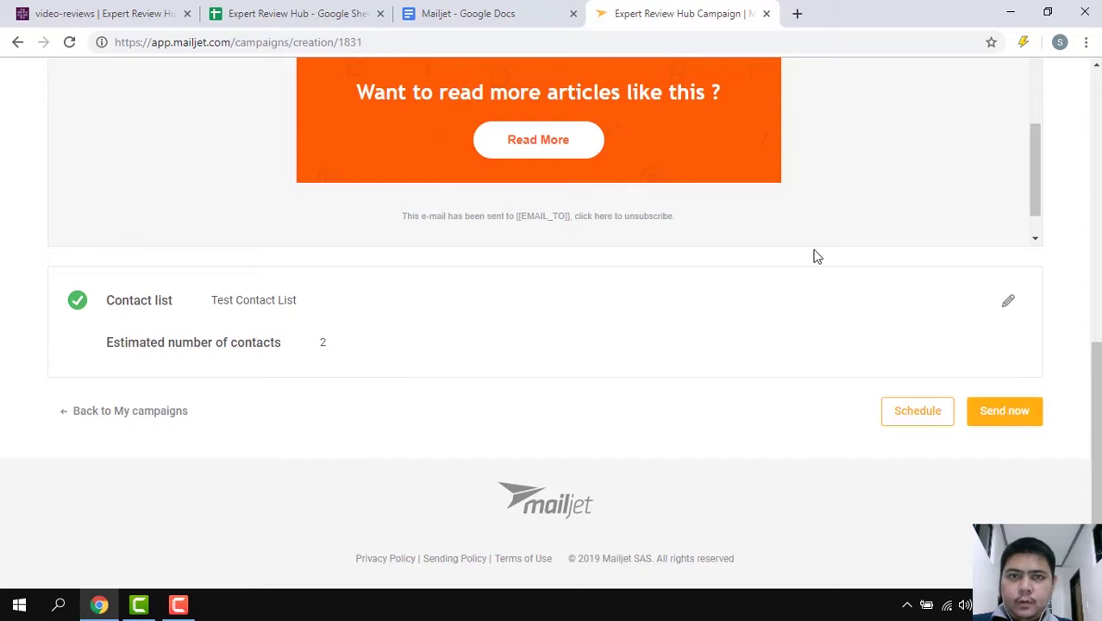
left_click(1003, 411)
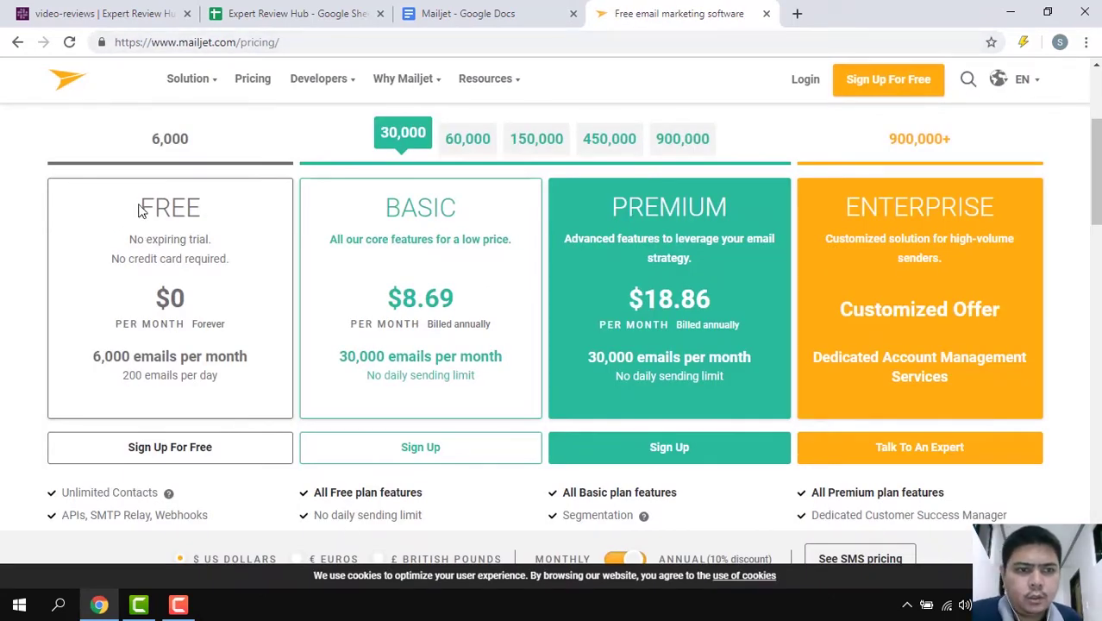
Step: Highlight the Free plan name and the Basic plan name and $8.69 price
left_click_drag(142, 211, 217, 218)
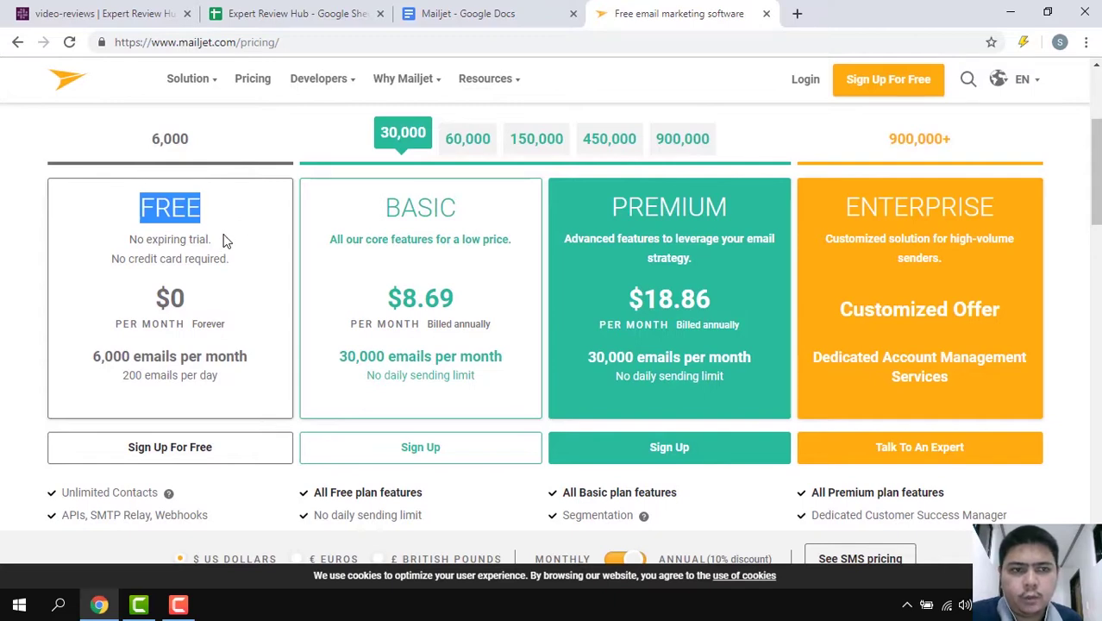
left_click(223, 241)
left_click_drag(143, 207, 228, 216)
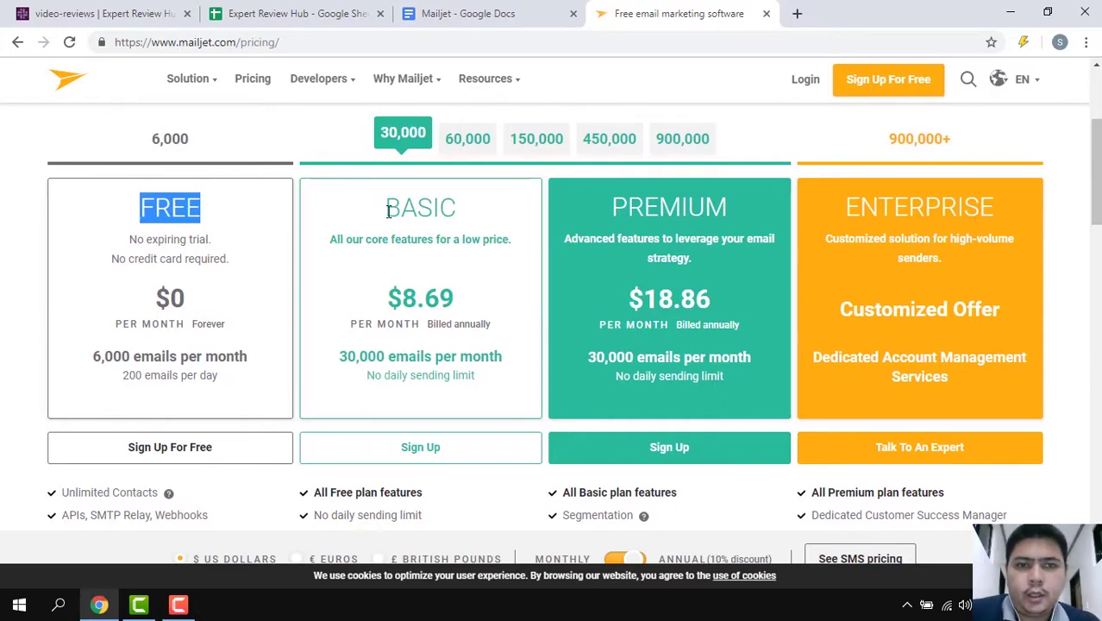
left_click_drag(389, 211, 475, 221)
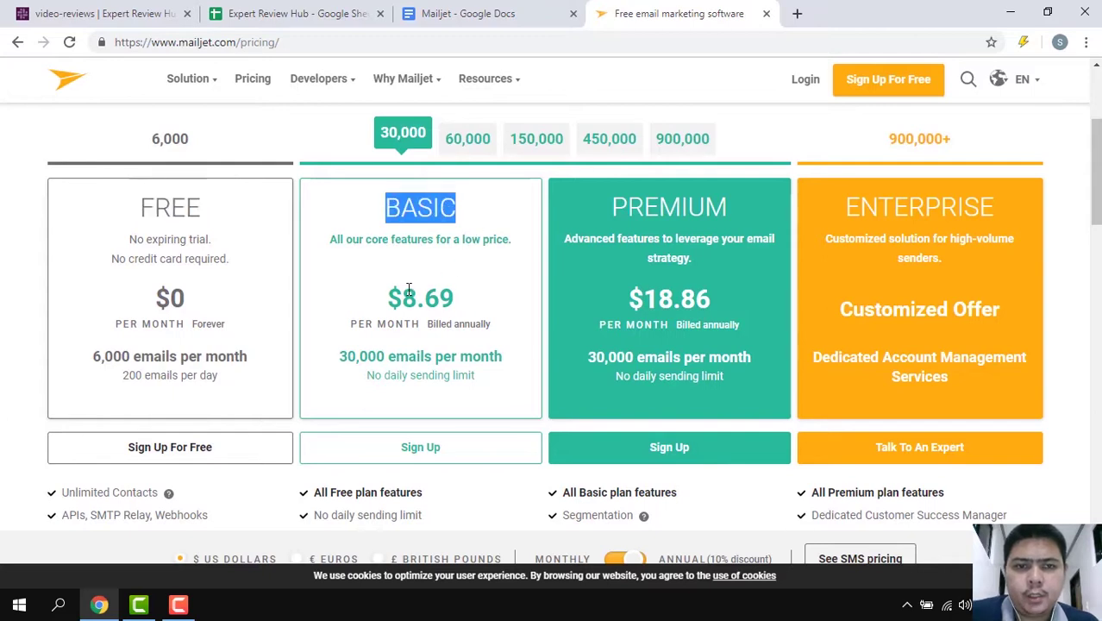
left_click_drag(390, 293, 467, 298)
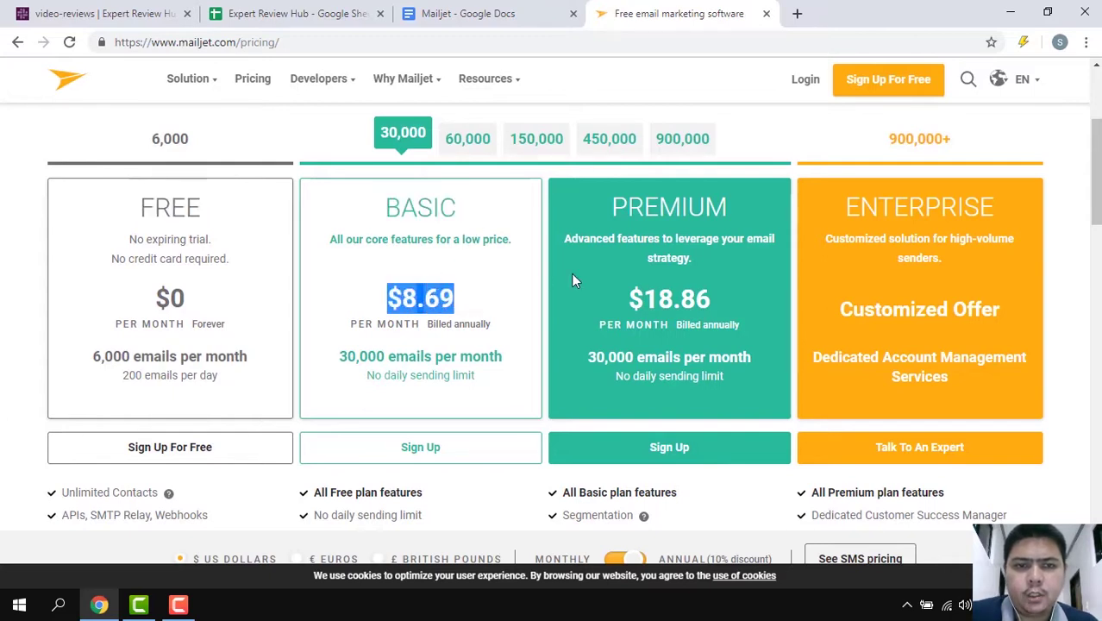
Step: Highlight the Premium and Enterprise plan names, price and descriptions
left_click_drag(609, 207, 750, 210)
left_click_drag(643, 299, 713, 299)
left_click_drag(835, 211, 1003, 215)
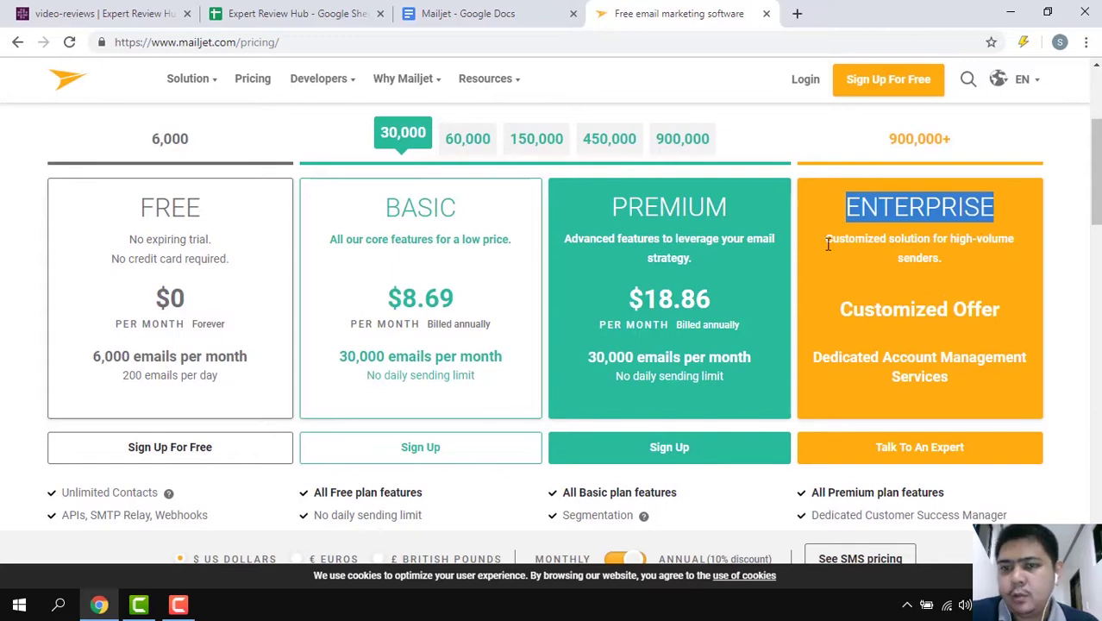
left_click_drag(826, 239, 972, 256)
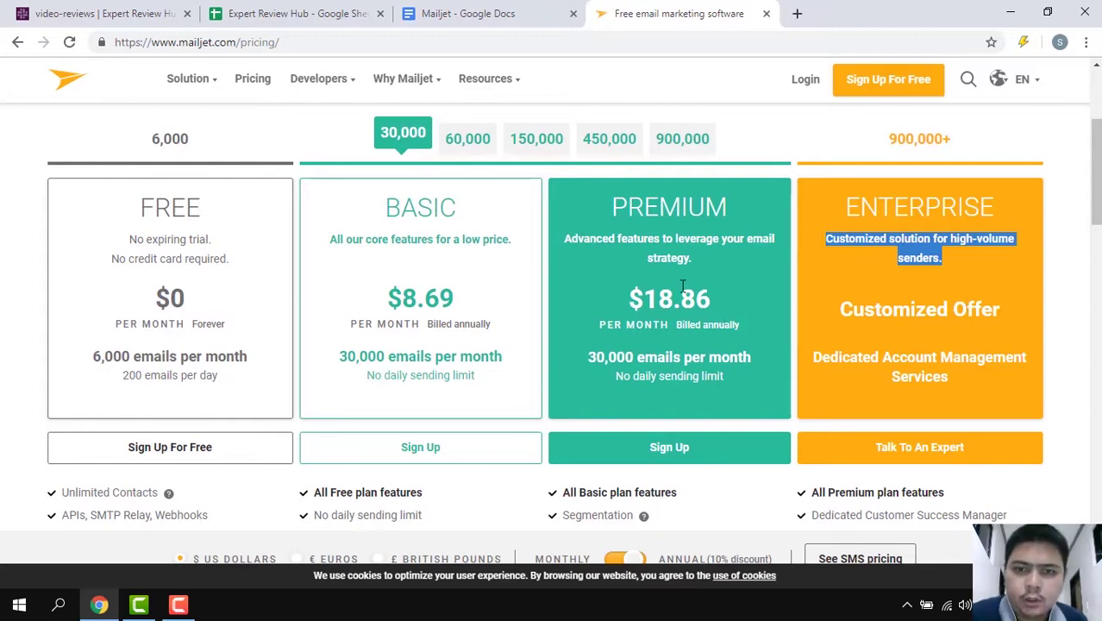
left_click_drag(620, 245, 701, 251)
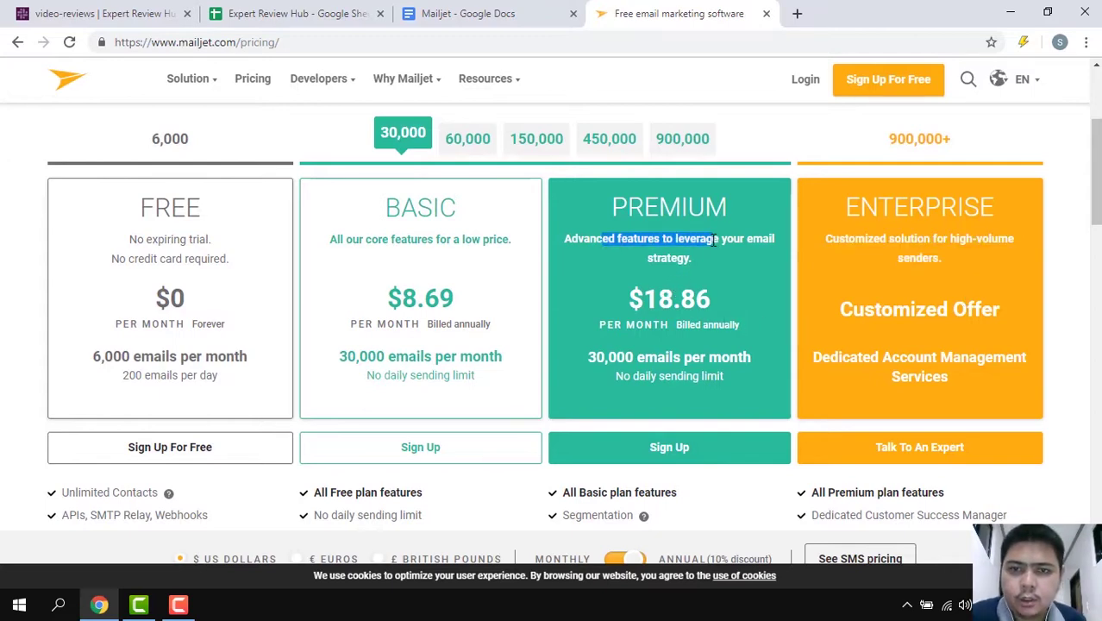
left_click(702, 258)
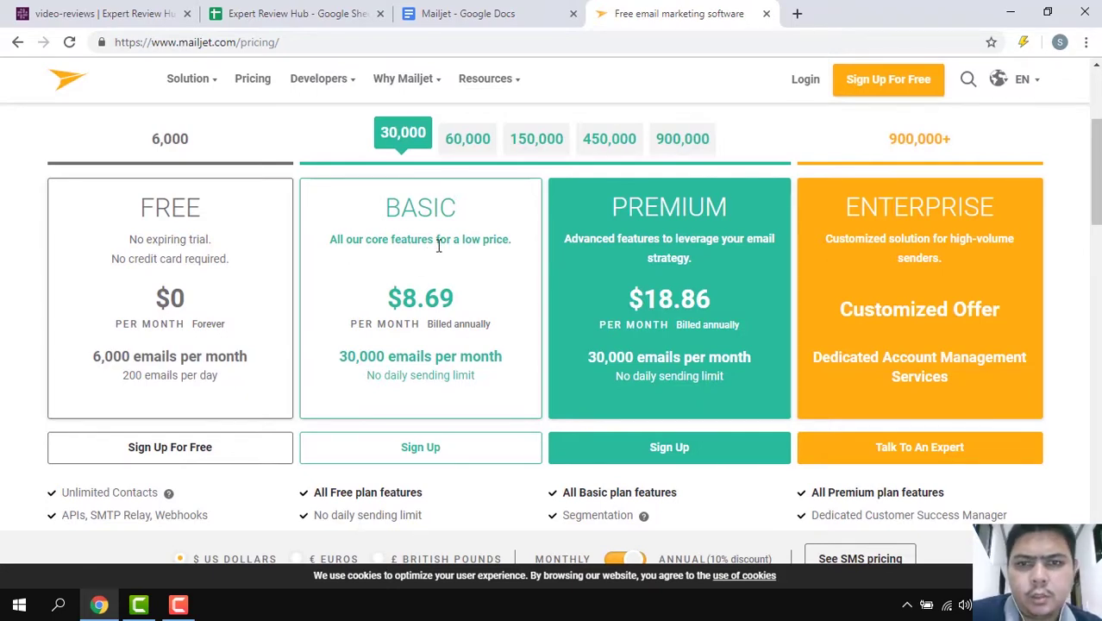
Step: Scroll the pricing page, then go back to the Mailjet homepage
scroll(461, 263, "down", 1)
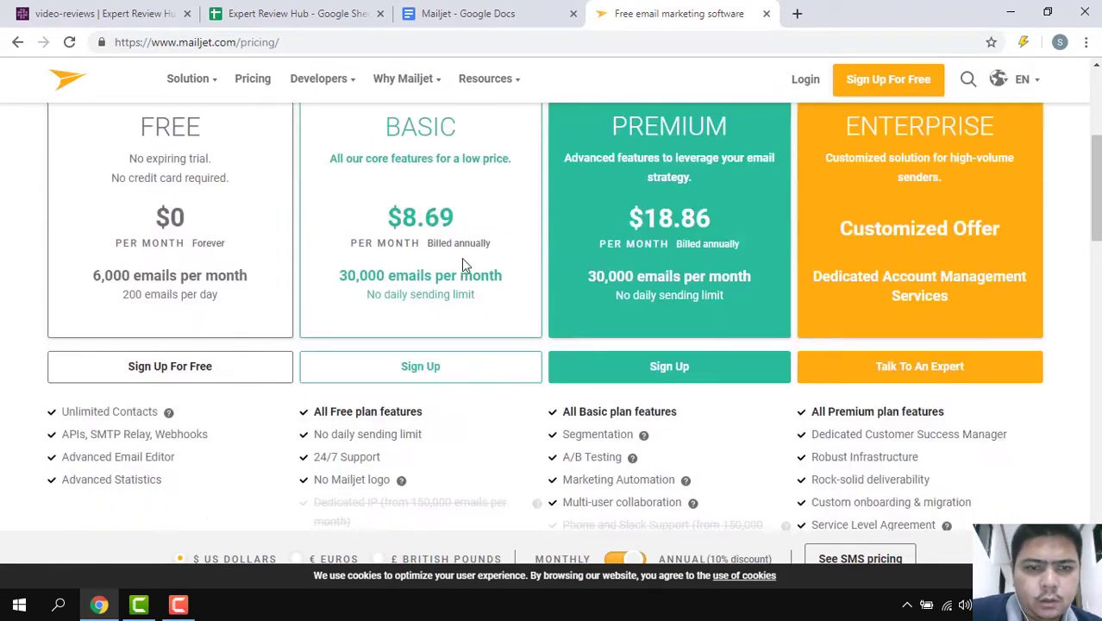
scroll(460, 262, "up", 2)
scroll(461, 261, "down", 1)
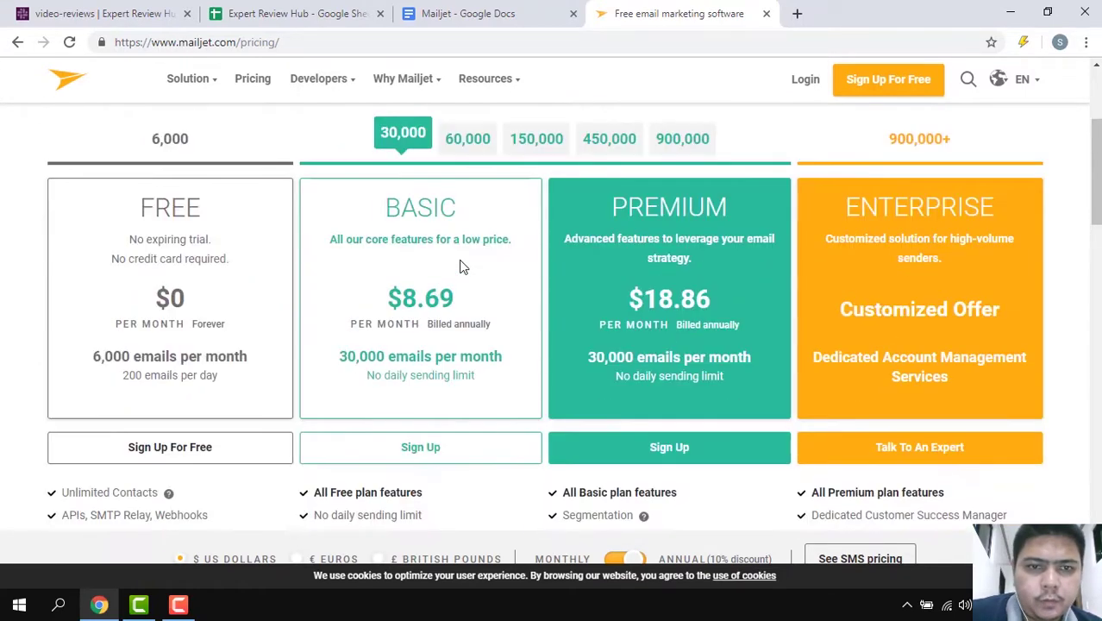
key("alt+Left")
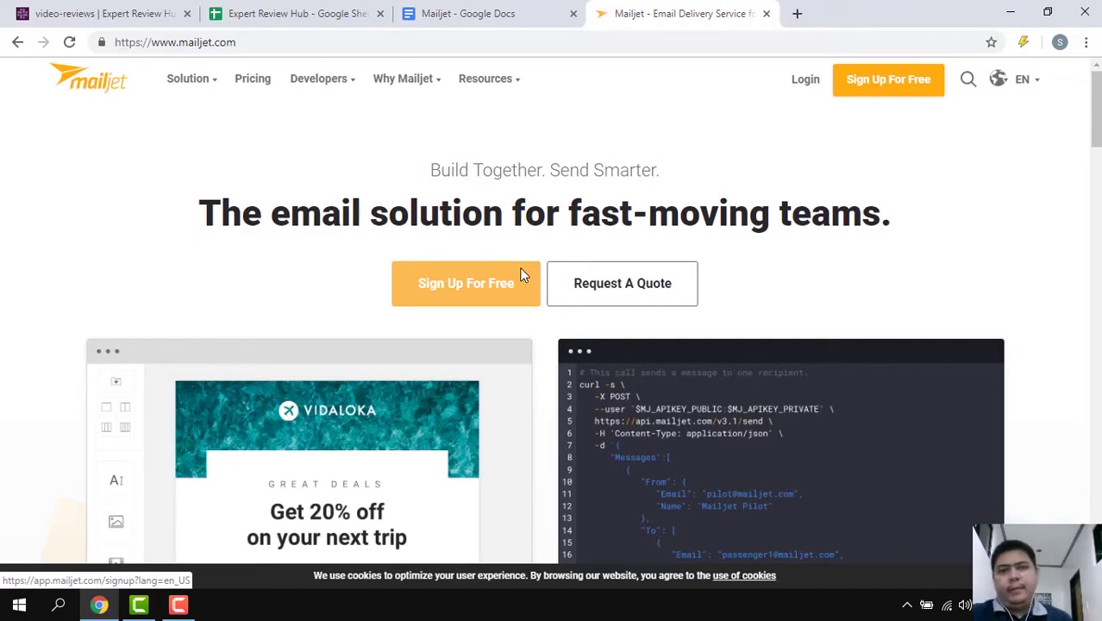
left_click(466, 13)
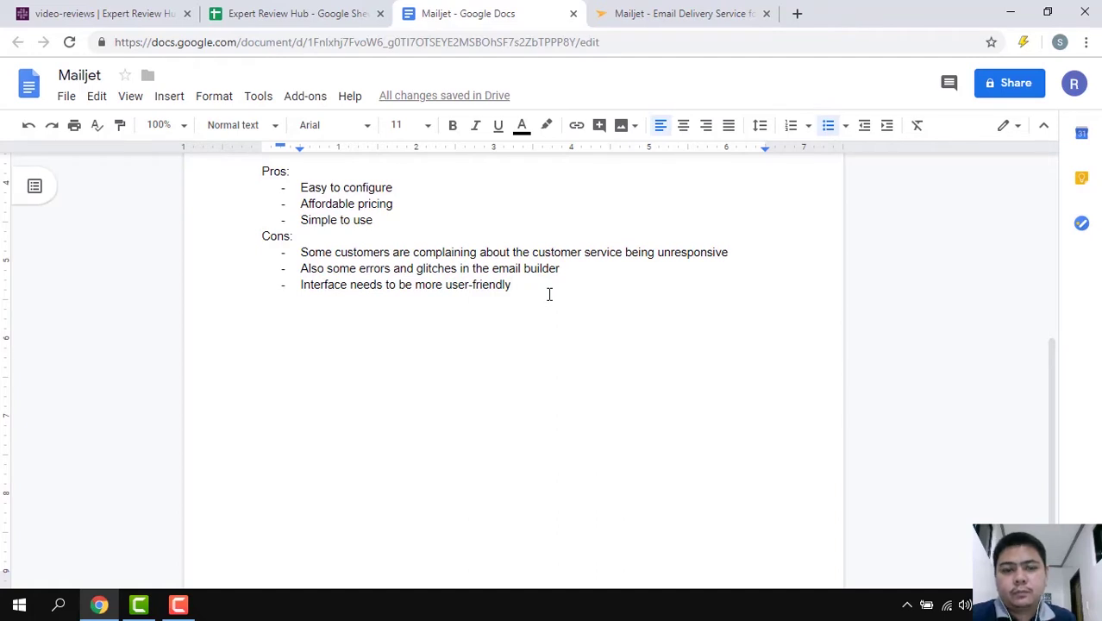
key("ctrl+Tab")
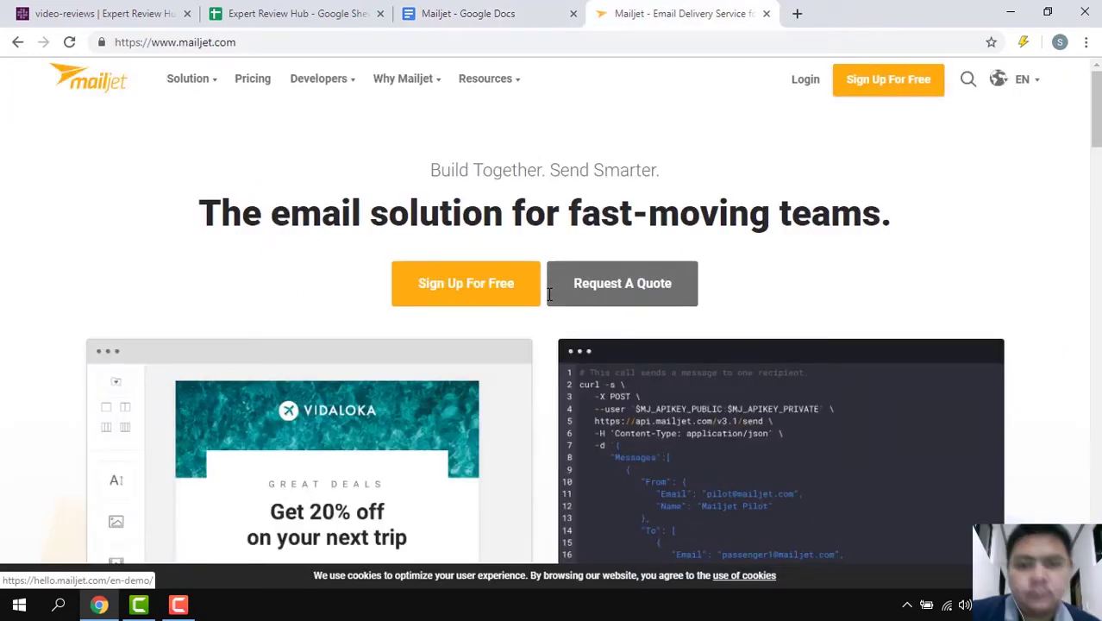